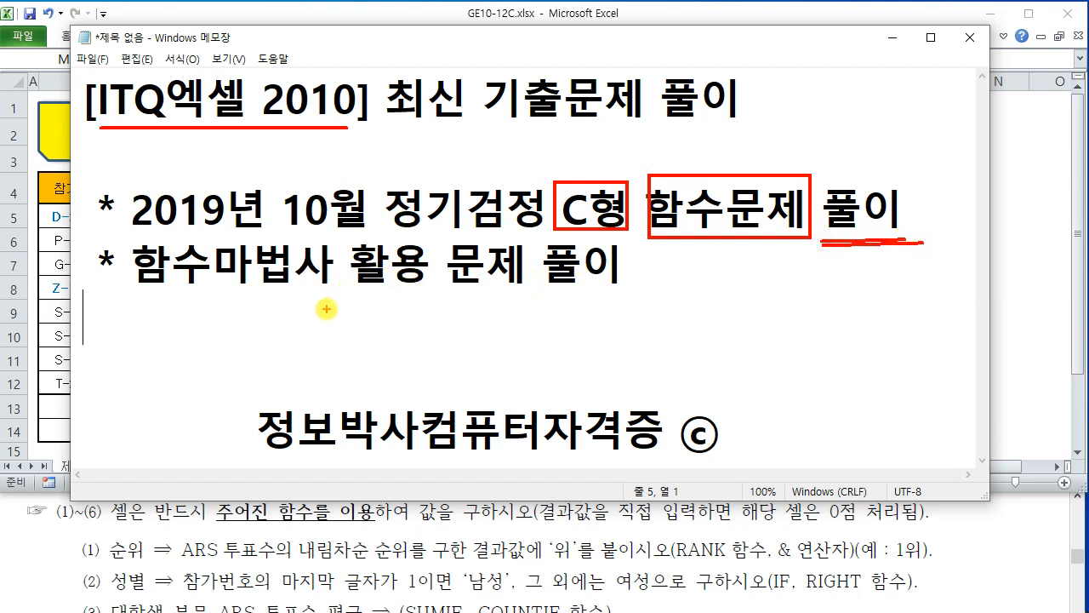
{"action": "left_click_drag", "start_coordinate": [136, 297], "coordinate": [324, 298]}
{"action": "left_click_drag", "start_coordinate": [131, 299], "coordinate": [326, 300]}
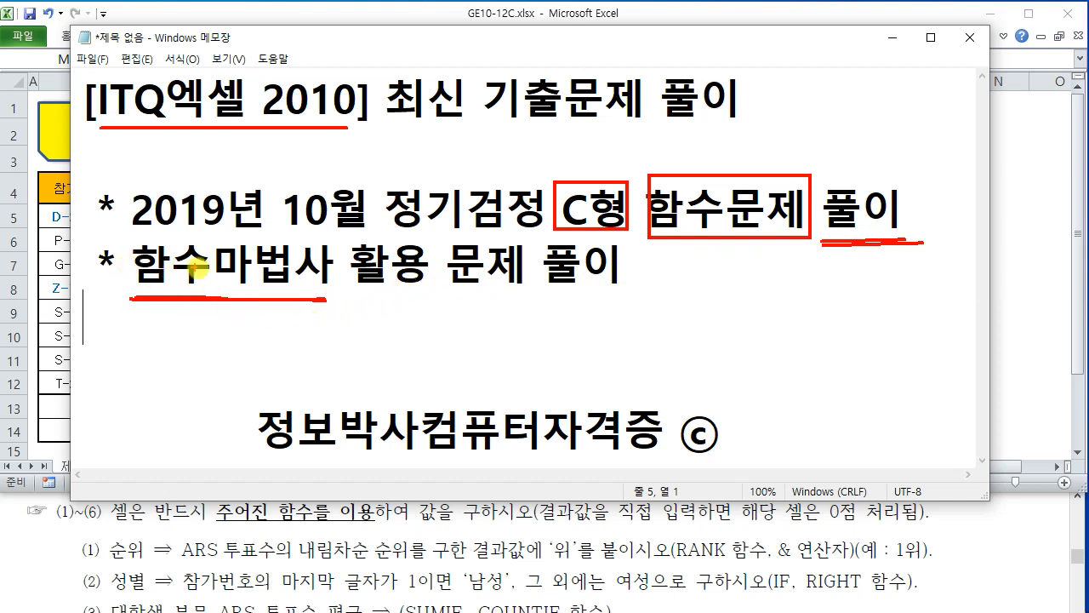
{"action": "left_click_drag", "start_coordinate": [454, 288], "coordinate": [625, 285]}
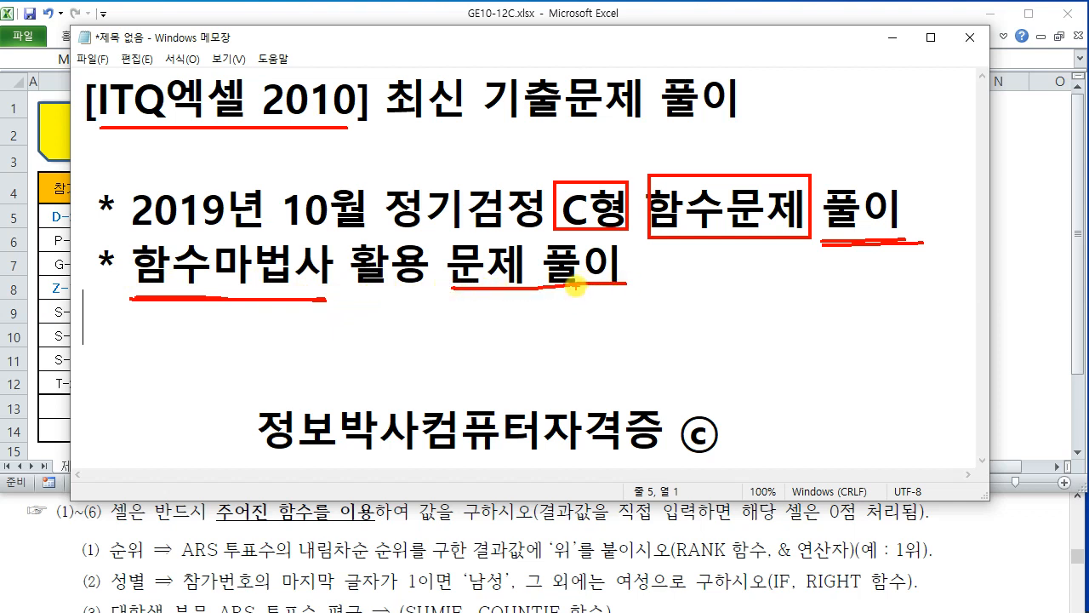
{"action": "key", "text": "Escape"}
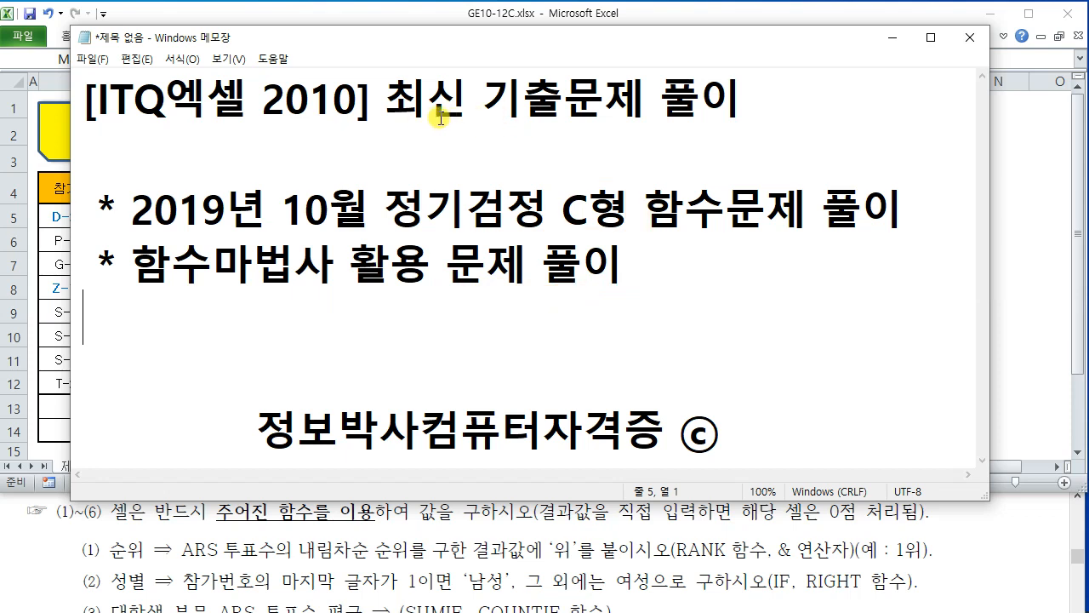
Switch from the Notepad notes to the GE10-12C.xlsx workbook in Excel.
{"action": "left_click", "coordinate": [1025, 237]}
{"action": "left_click", "coordinate": [724, 272]}
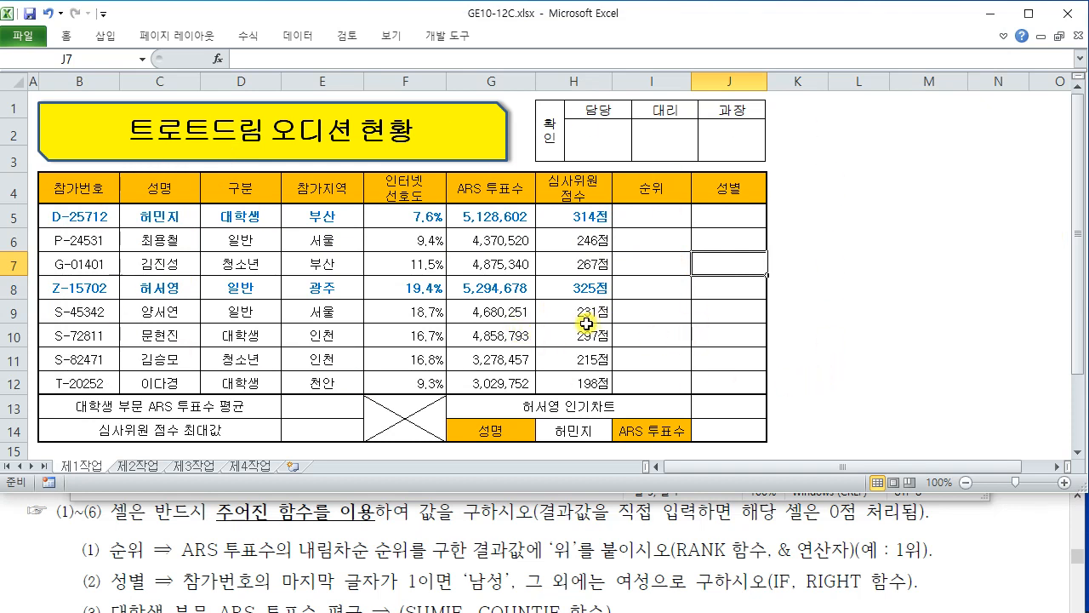
{"action": "mouse_move", "coordinate": [104, 534]}
{"action": "left_mouse_down"}
{"action": "mouse_move", "coordinate": [161, 579]}
{"action": "mouse_move", "coordinate": [160, 568]}
{"action": "mouse_move", "coordinate": [294, 561]}
{"action": "mouse_move", "coordinate": [763, 559]}
{"action": "left_mouse_up"}
{"action": "mouse_move", "coordinate": [713, 531]}
{"action": "left_mouse_down"}
{"action": "mouse_move", "coordinate": [717, 514]}
{"action": "mouse_move", "coordinate": [691, 511]}
{"action": "mouse_move", "coordinate": [706, 539]}
{"action": "left_mouse_up"}
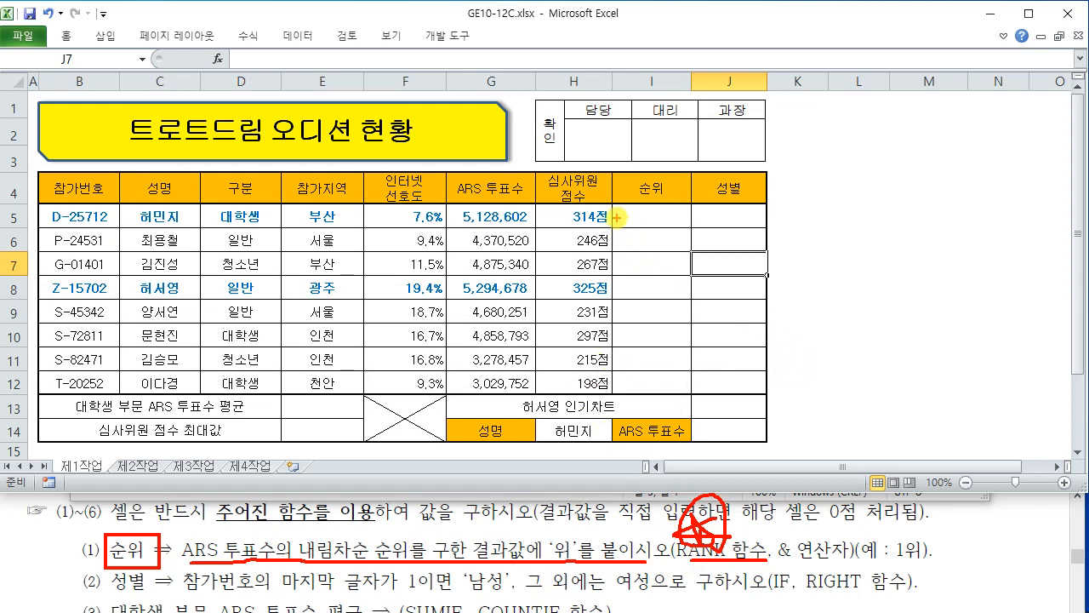
{"action": "mouse_move", "coordinate": [613, 204]}
{"action": "left_mouse_down"}
{"action": "mouse_move", "coordinate": [643, 323]}
{"action": "mouse_move", "coordinate": [705, 393]}
{"action": "mouse_move", "coordinate": [693, 393]}
{"action": "left_mouse_up"}
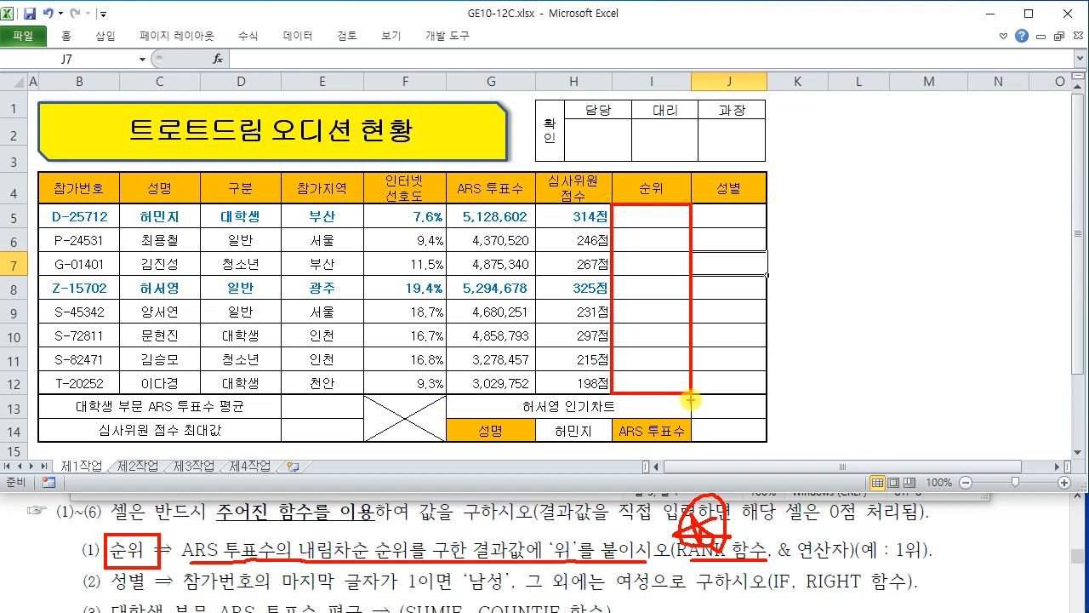
{"action": "mouse_move", "coordinate": [623, 219]}
{"action": "left_mouse_down"}
{"action": "mouse_move", "coordinate": [690, 232]}
{"action": "mouse_move", "coordinate": [751, 172]}
{"action": "mouse_move", "coordinate": [783, 165]}
{"action": "left_mouse_up"}
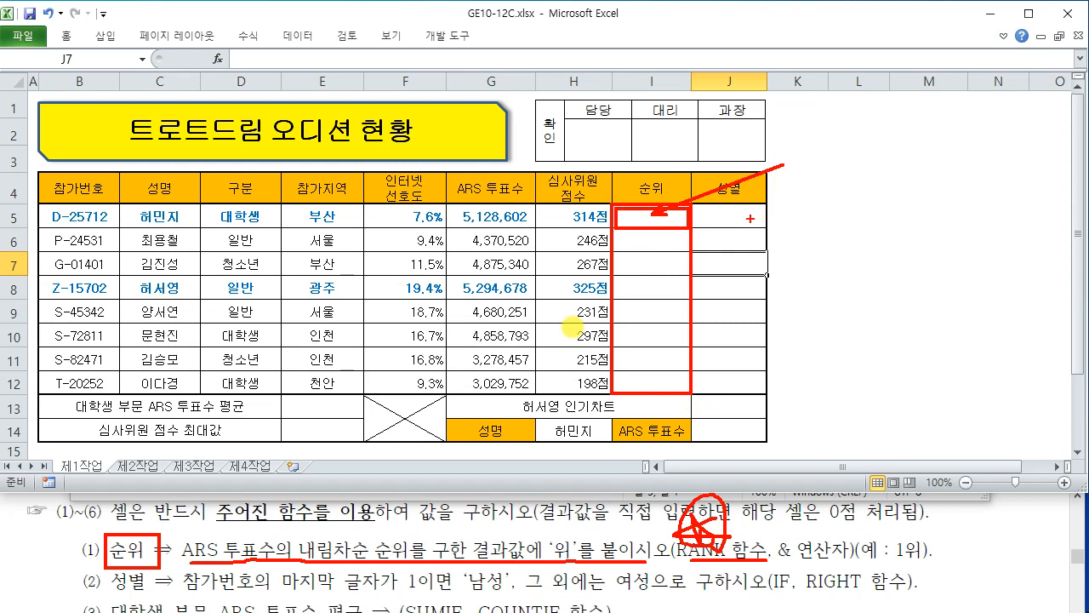
{"action": "key", "text": "Escape"}
Search for RANK in the function wizard and insert that function into cell I5 of the 순위 column.
{"action": "left_click", "coordinate": [640, 216]}
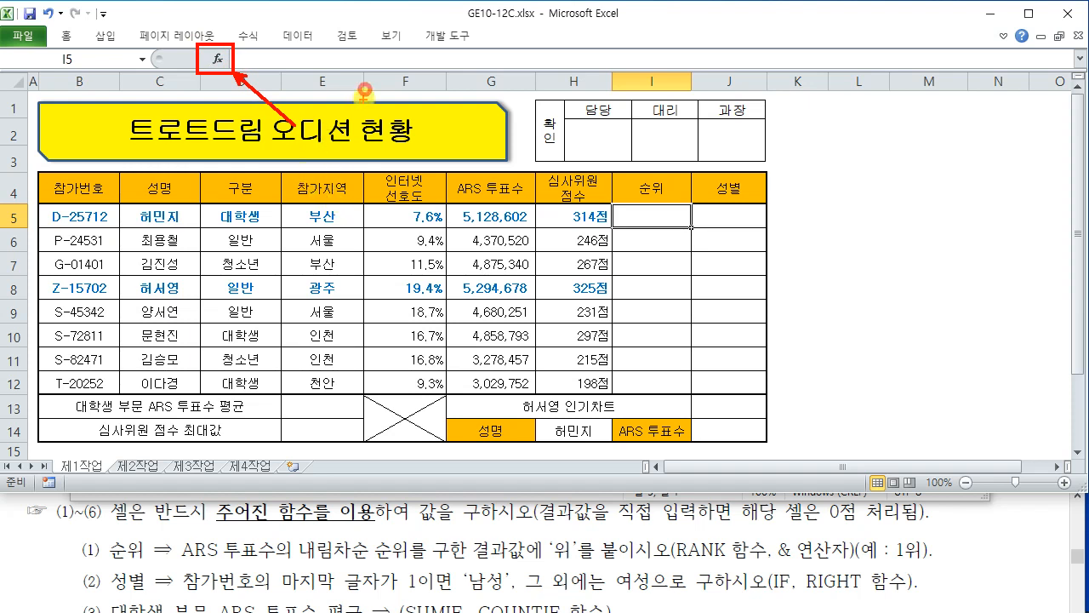
{"action": "mouse_move", "coordinate": [373, 127]}
{"action": "left_mouse_down"}
{"action": "mouse_move", "coordinate": [395, 150]}
{"action": "mouse_move", "coordinate": [364, 159]}
{"action": "mouse_move", "coordinate": [432, 161]}
{"action": "left_mouse_up"}
{"action": "key", "text": "Escape"}
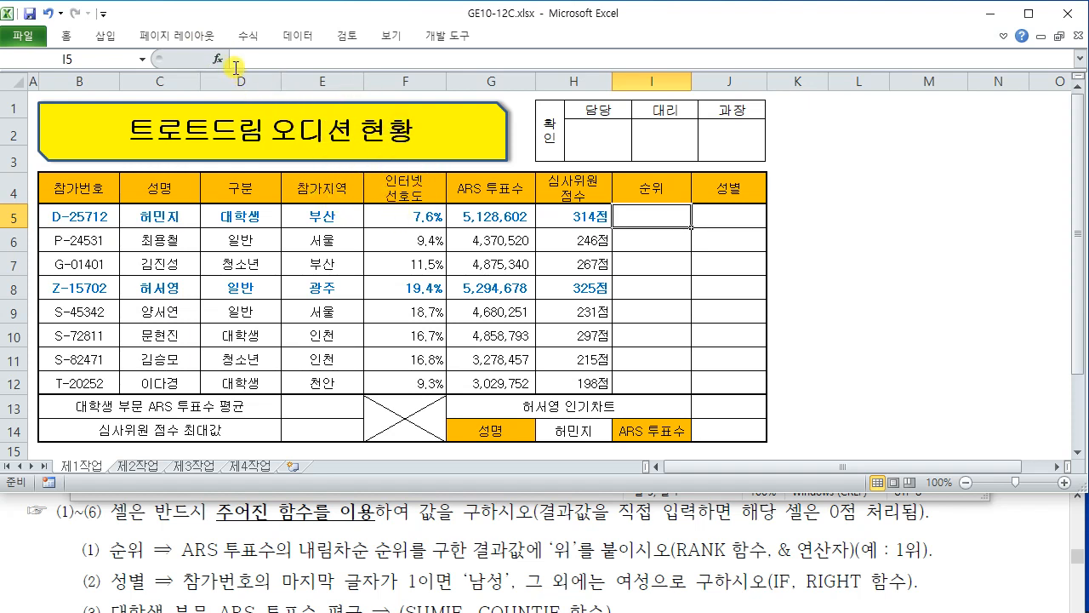
{"action": "left_click", "coordinate": [218, 60]}
{"action": "left_click_drag", "start_coordinate": [744, 26], "coordinate": [314, 79]}
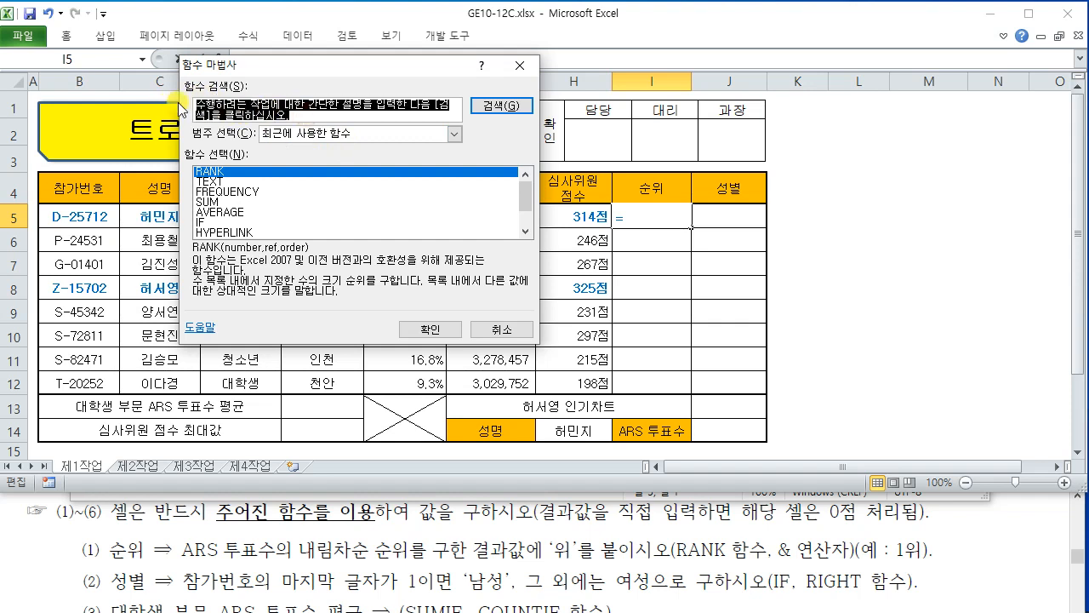
{"action": "type", "text": "RANK"}
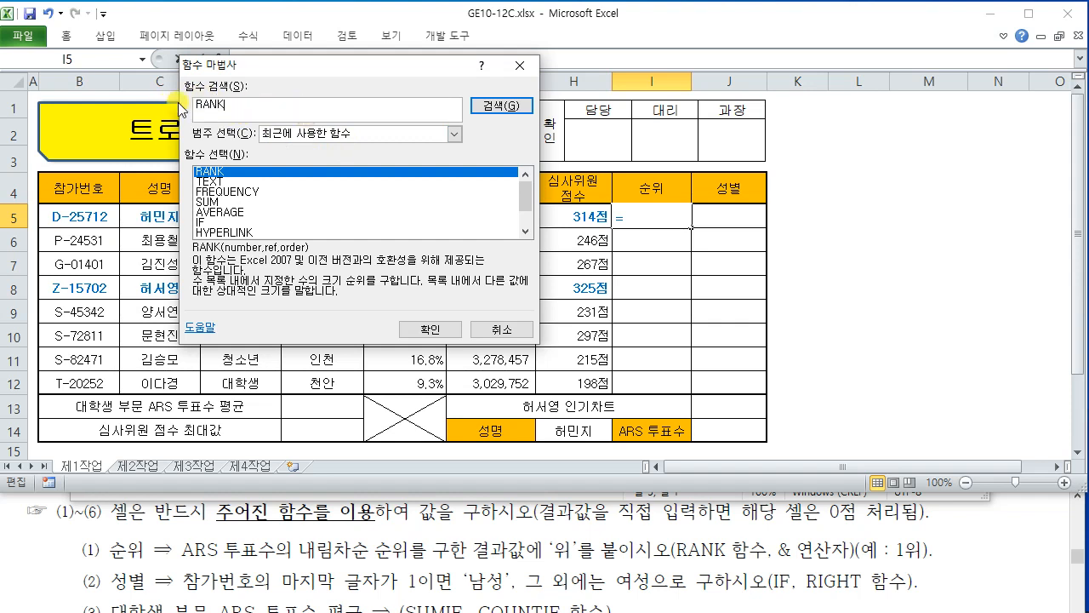
{"action": "key", "text": "Return"}
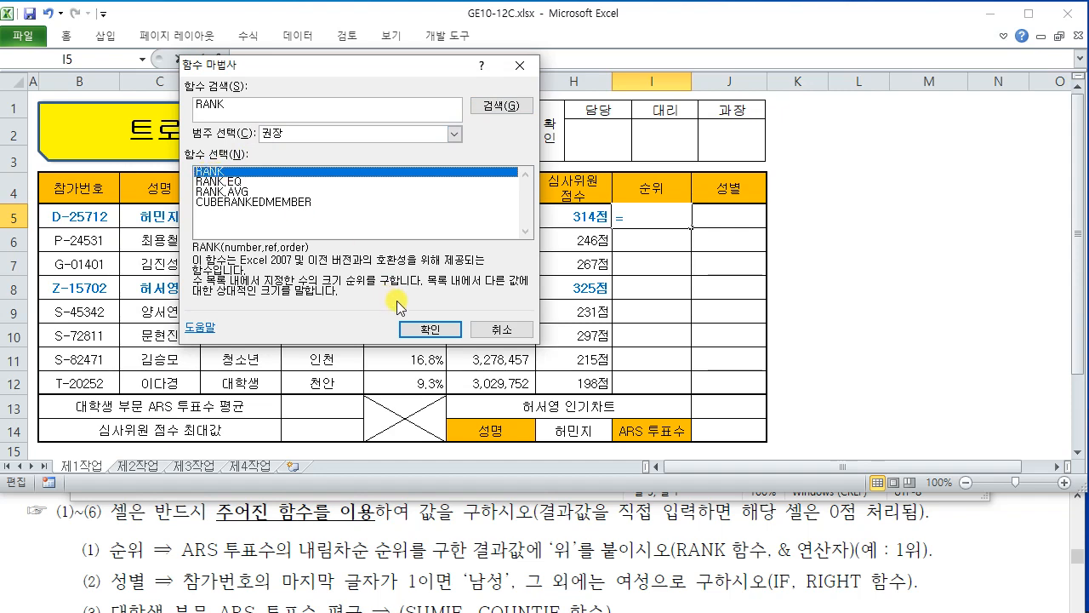
{"action": "left_click", "coordinate": [428, 330]}
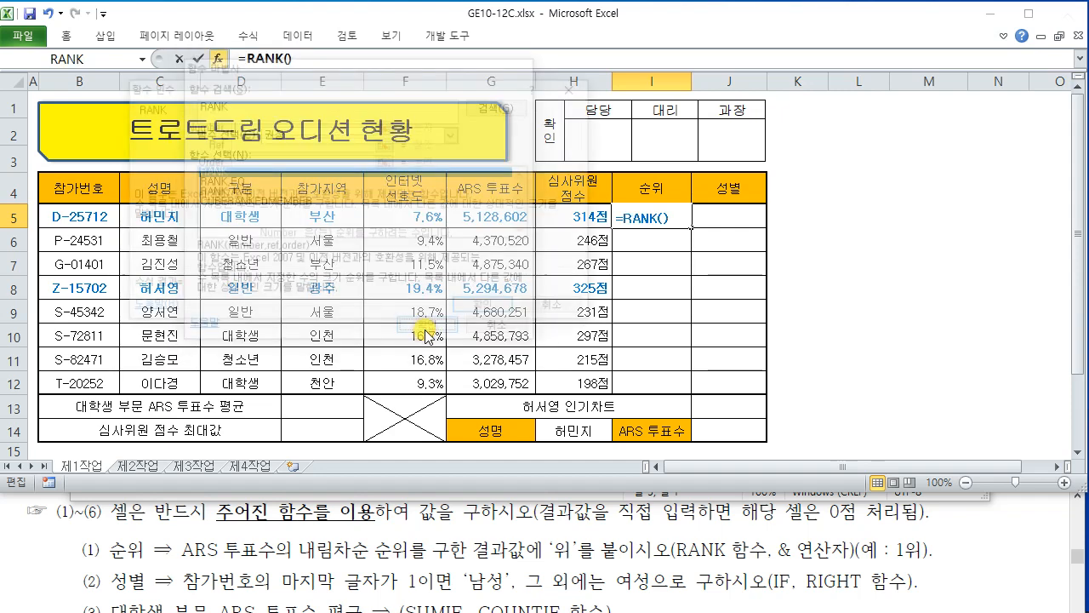
Set the RANK function's Number argument to G5, the first contestant's ARS 투표수.
{"action": "left_click_drag", "start_coordinate": [302, 77], "coordinate": [285, 52]}
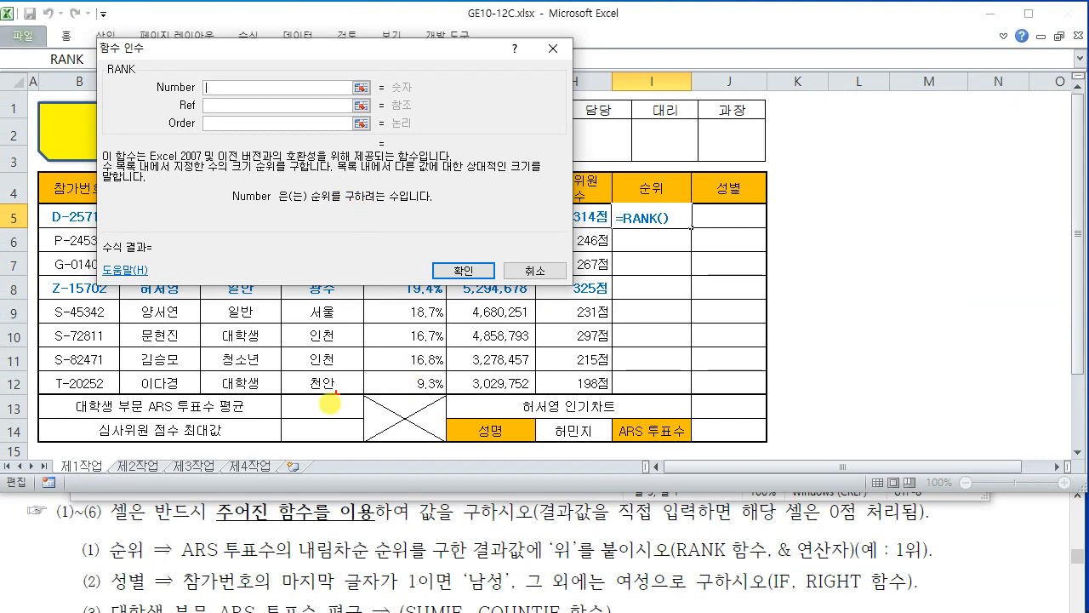
{"action": "left_click_drag", "start_coordinate": [179, 534], "coordinate": [275, 565]}
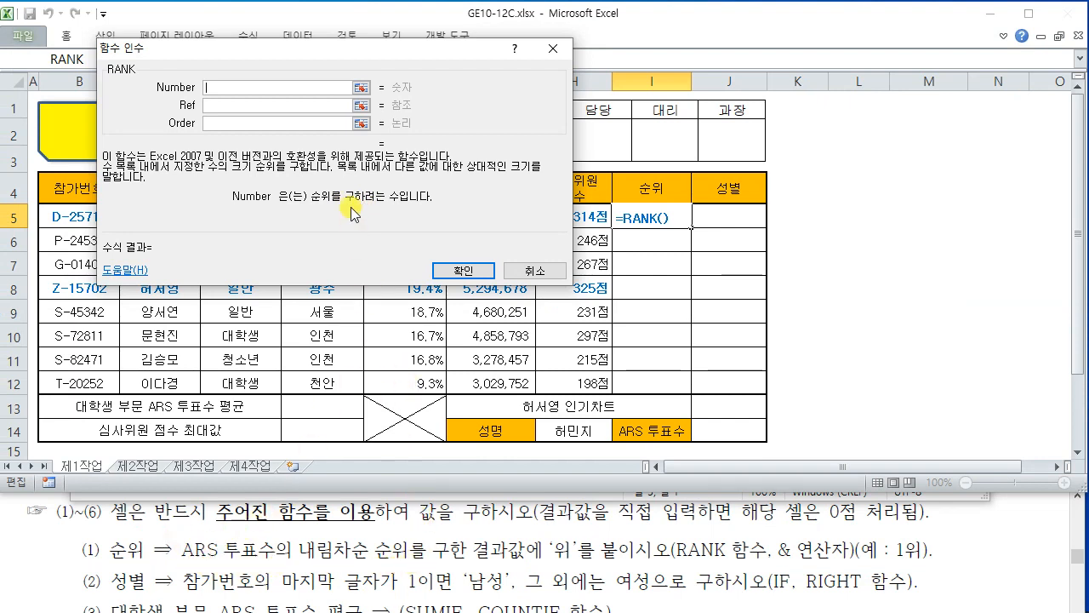
{"action": "left_click_drag", "start_coordinate": [308, 56], "coordinate": [922, 50]}
{"action": "left_click", "coordinate": [836, 89]}
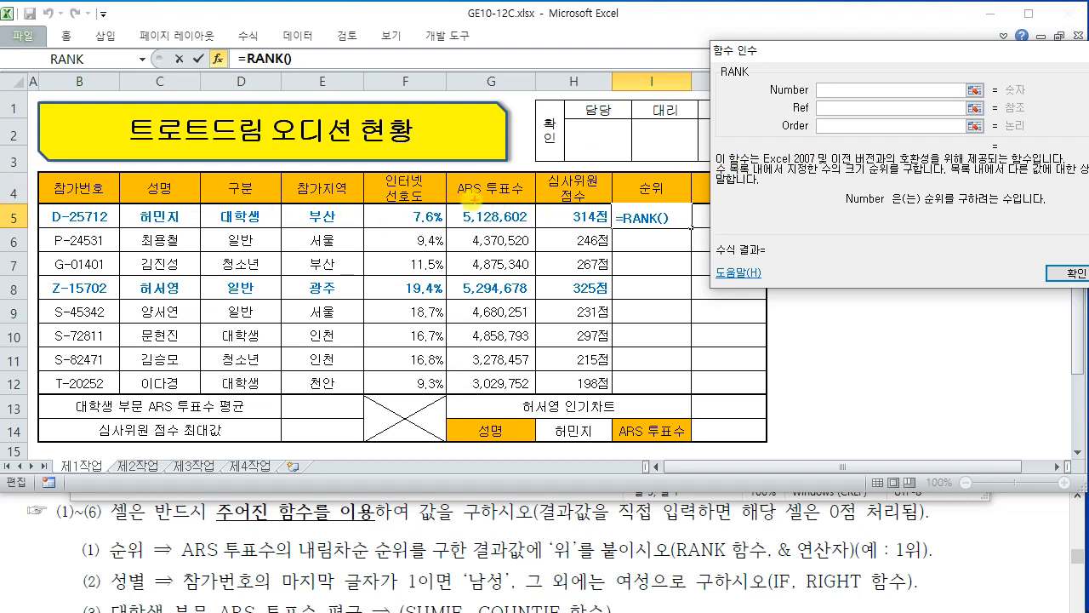
{"action": "mouse_move", "coordinate": [451, 203]}
{"action": "left_mouse_down"}
{"action": "mouse_move", "coordinate": [536, 228]}
{"action": "mouse_move", "coordinate": [540, 132]}
{"action": "left_mouse_up"}
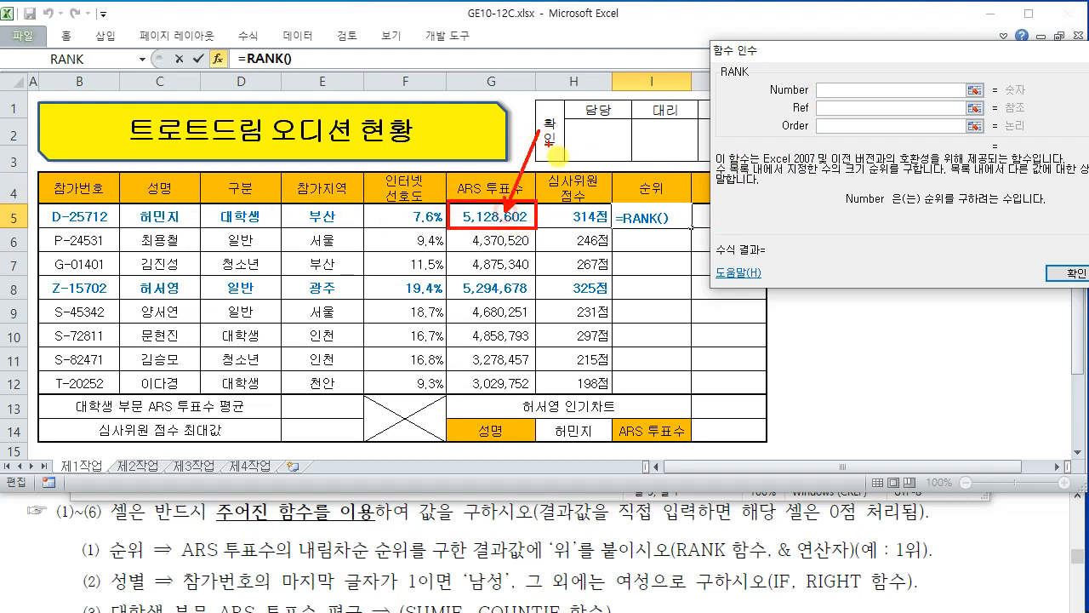
{"action": "mouse_move", "coordinate": [681, 217]}
{"action": "left_mouse_down"}
{"action": "mouse_move", "coordinate": [606, 208]}
{"action": "mouse_move", "coordinate": [678, 229]}
{"action": "left_mouse_up"}
{"action": "left_click_drag", "start_coordinate": [383, 218], "coordinate": [604, 219]}
{"action": "key", "text": "Escape"}
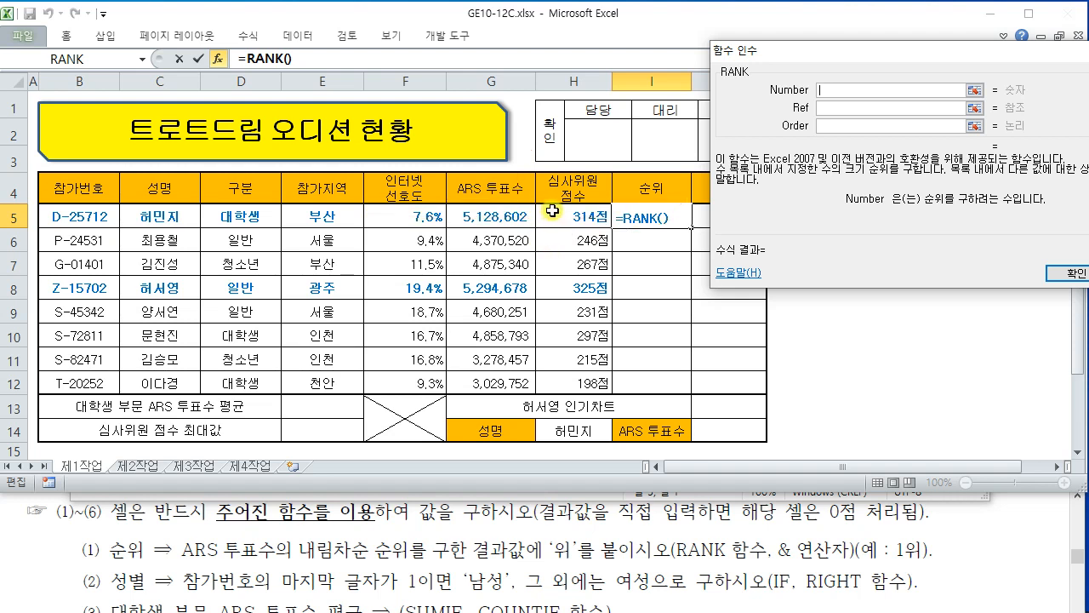
{"action": "left_click", "coordinate": [504, 219]}
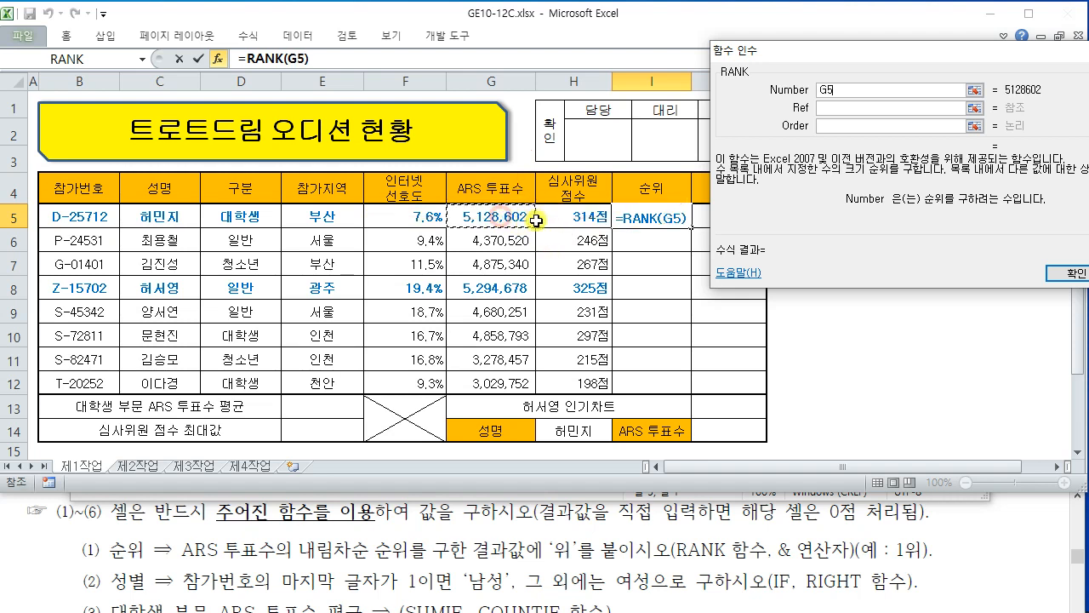
Set the RANK function's Ref argument to the ARS 투표수 range G5:G12.
{"action": "left_click", "coordinate": [831, 109]}
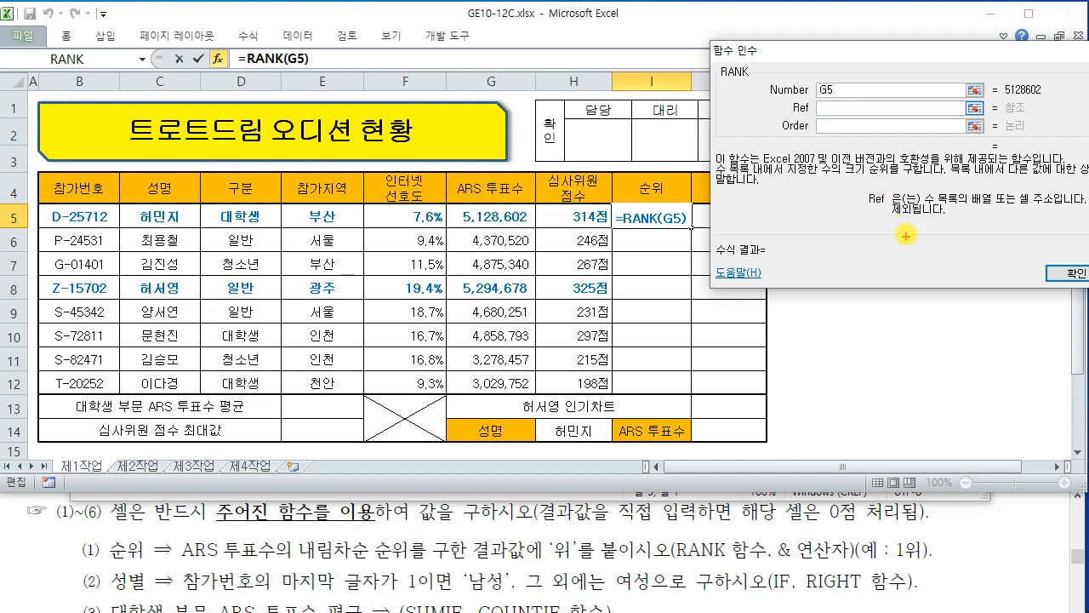
{"action": "left_click_drag", "start_coordinate": [852, 183], "coordinate": [1085, 223]}
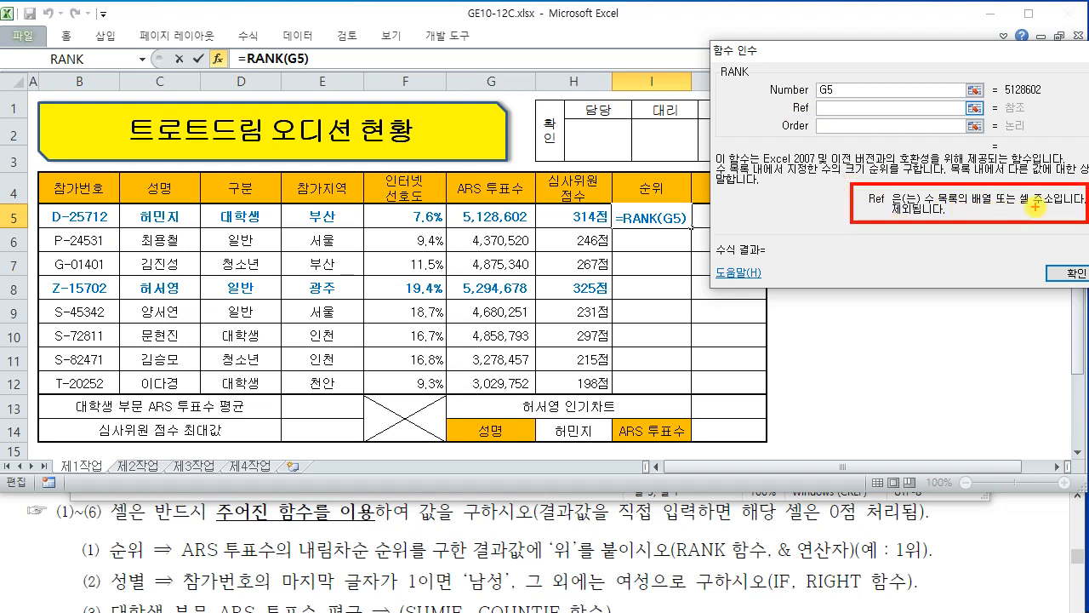
{"action": "left_click_drag", "start_coordinate": [946, 51], "coordinate": [862, 57]}
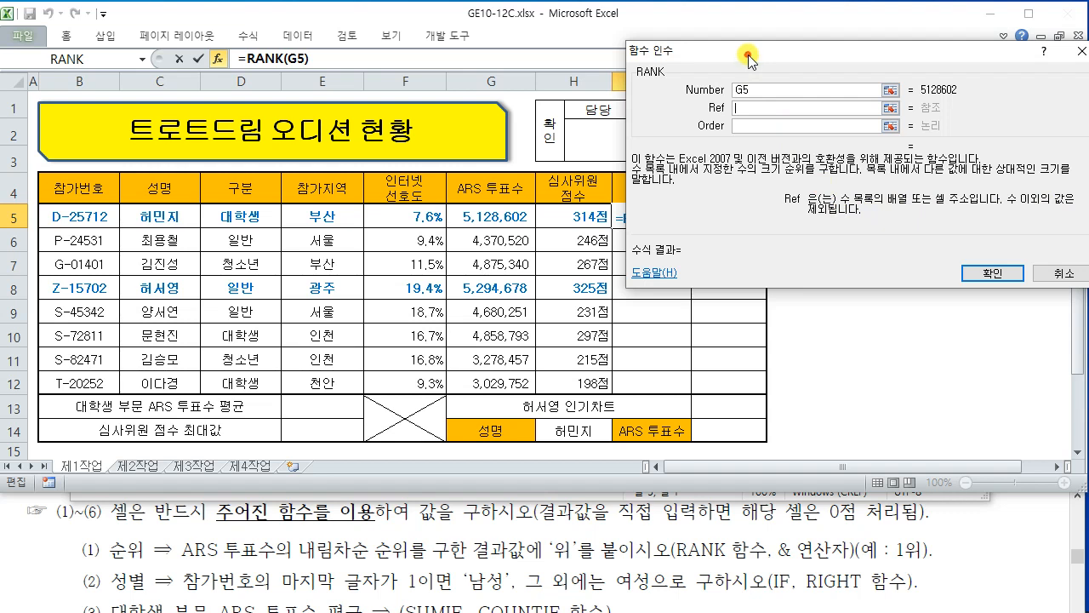
{"action": "left_click_drag", "start_coordinate": [749, 57], "coordinate": [768, 60]}
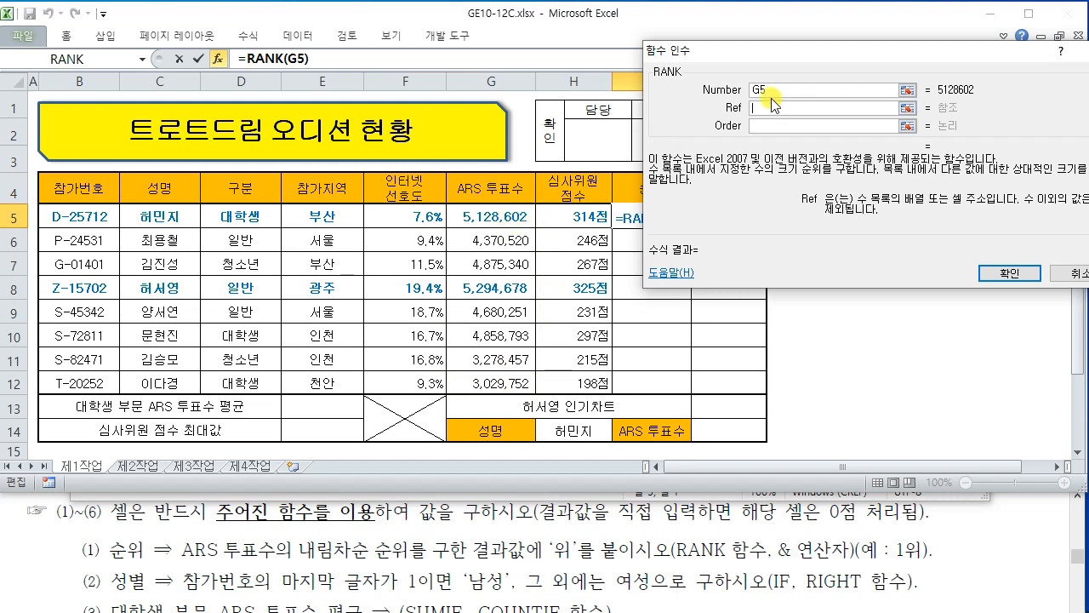
{"action": "left_click", "coordinate": [491, 215]}
{"action": "left_click_drag", "start_coordinate": [491, 216], "coordinate": [491, 383]}
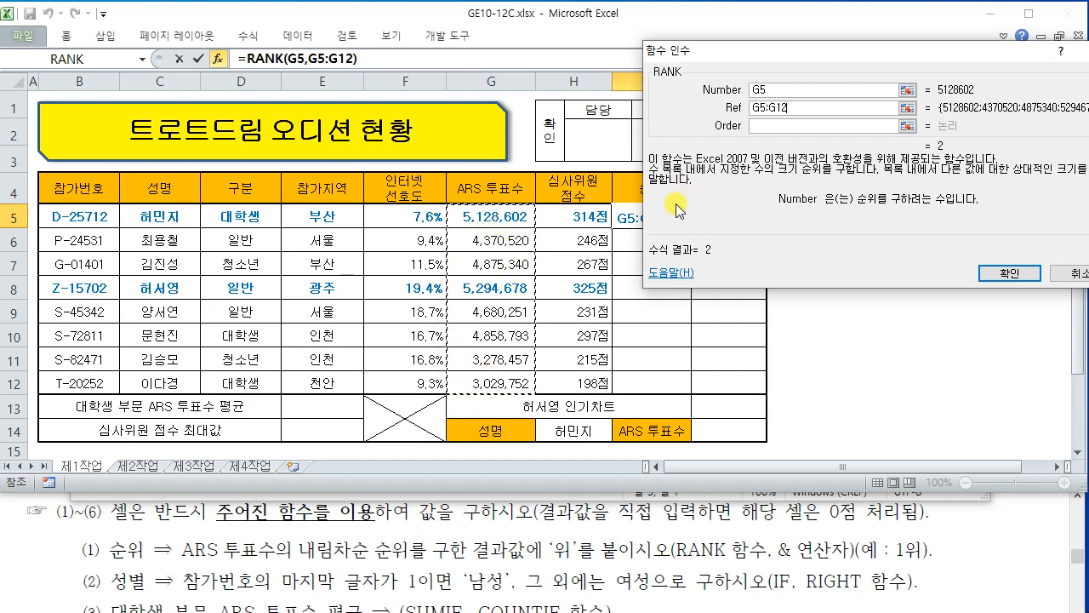
{"action": "mouse_move", "coordinate": [596, 109]}
{"action": "left_mouse_down"}
{"action": "mouse_move", "coordinate": [538, 128]}
{"action": "mouse_move", "coordinate": [560, 106]}
{"action": "mouse_move", "coordinate": [600, 119]}
{"action": "mouse_move", "coordinate": [611, 161]}
{"action": "mouse_move", "coordinate": [596, 166]}
{"action": "left_mouse_up"}
{"action": "left_click_drag", "start_coordinate": [752, 116], "coordinate": [788, 121]}
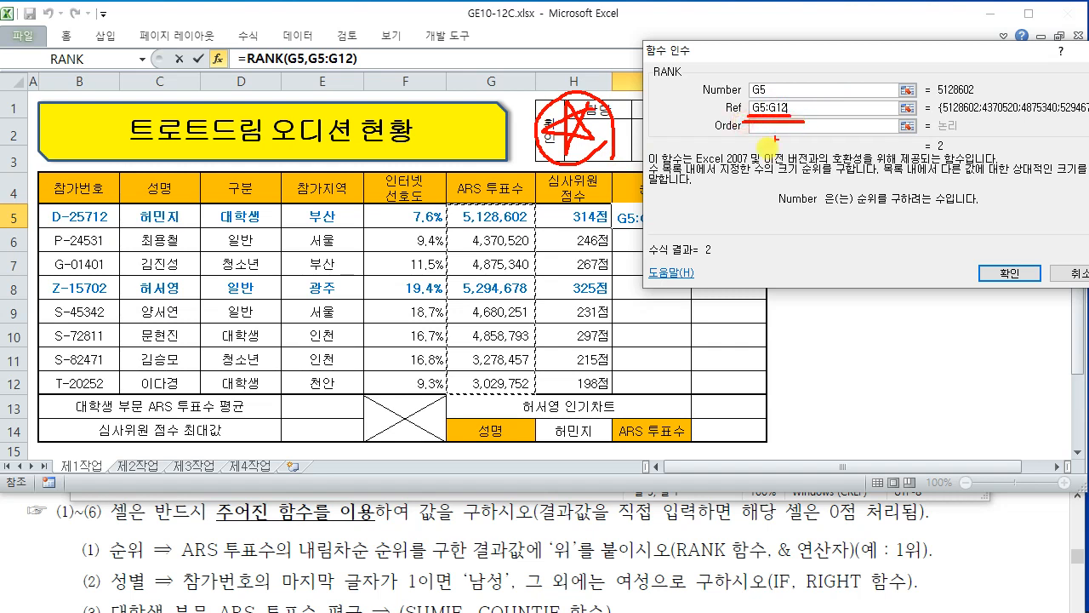
{"action": "left_click_drag", "start_coordinate": [679, 202], "coordinate": [675, 236]}
{"action": "left_click_drag", "start_coordinate": [726, 203], "coordinate": [712, 224]}
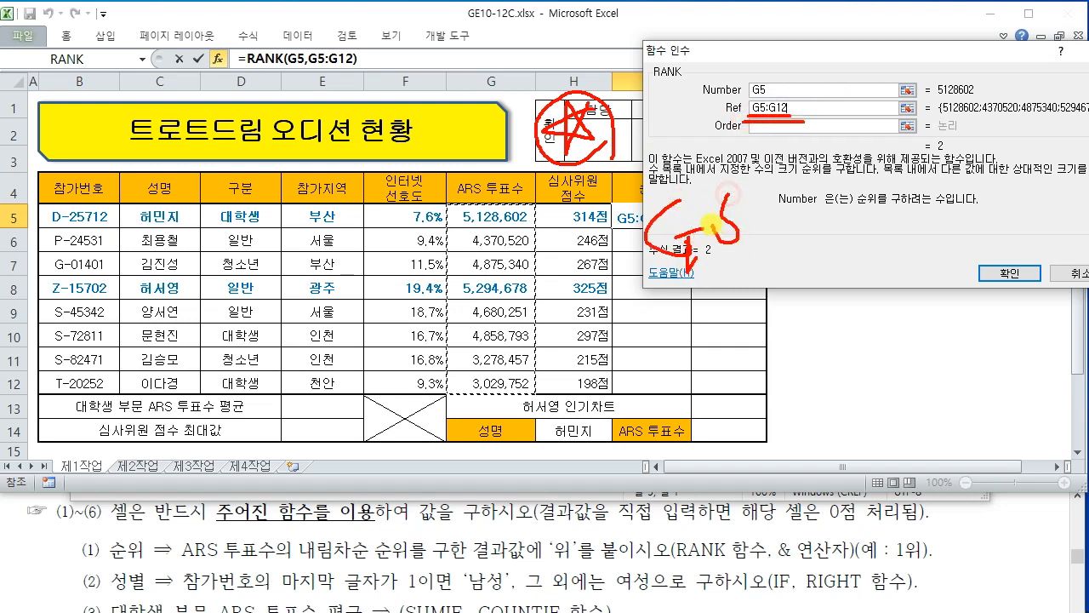
{"action": "mouse_move", "coordinate": [817, 196]}
{"action": "left_mouse_down"}
{"action": "mouse_move", "coordinate": [805, 218]}
{"action": "mouse_move", "coordinate": [841, 241]}
{"action": "left_mouse_up"}
{"action": "left_click_drag", "start_coordinate": [858, 204], "coordinate": [901, 226]}
{"action": "left_click_drag", "start_coordinate": [635, 262], "coordinate": [900, 255]}
{"action": "left_click_drag", "start_coordinate": [749, 295], "coordinate": [725, 319]}
{"action": "mouse_move", "coordinate": [737, 305]}
{"action": "left_mouse_down"}
{"action": "mouse_move", "coordinate": [748, 316]}
{"action": "mouse_move", "coordinate": [758, 291]}
{"action": "mouse_move", "coordinate": [885, 319]}
{"action": "mouse_move", "coordinate": [894, 332]}
{"action": "mouse_move", "coordinate": [911, 307]}
{"action": "mouse_move", "coordinate": [936, 328]}
{"action": "left_mouse_up"}
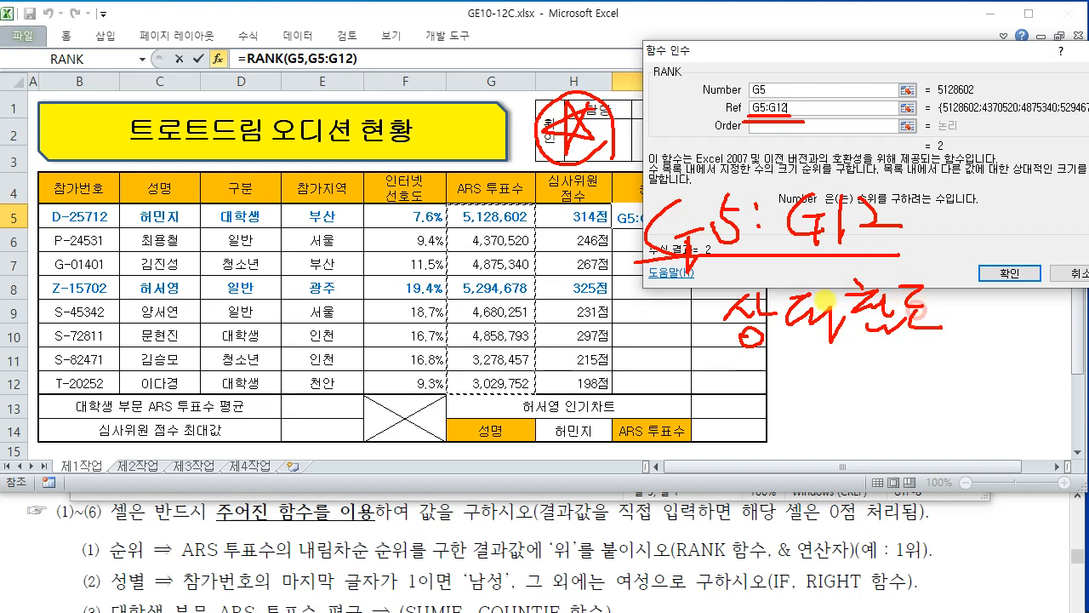
{"action": "mouse_move", "coordinate": [615, 202]}
{"action": "left_mouse_down"}
{"action": "mouse_move", "coordinate": [684, 225]}
{"action": "mouse_move", "coordinate": [650, 206]}
{"action": "mouse_move", "coordinate": [681, 228]}
{"action": "left_mouse_up"}
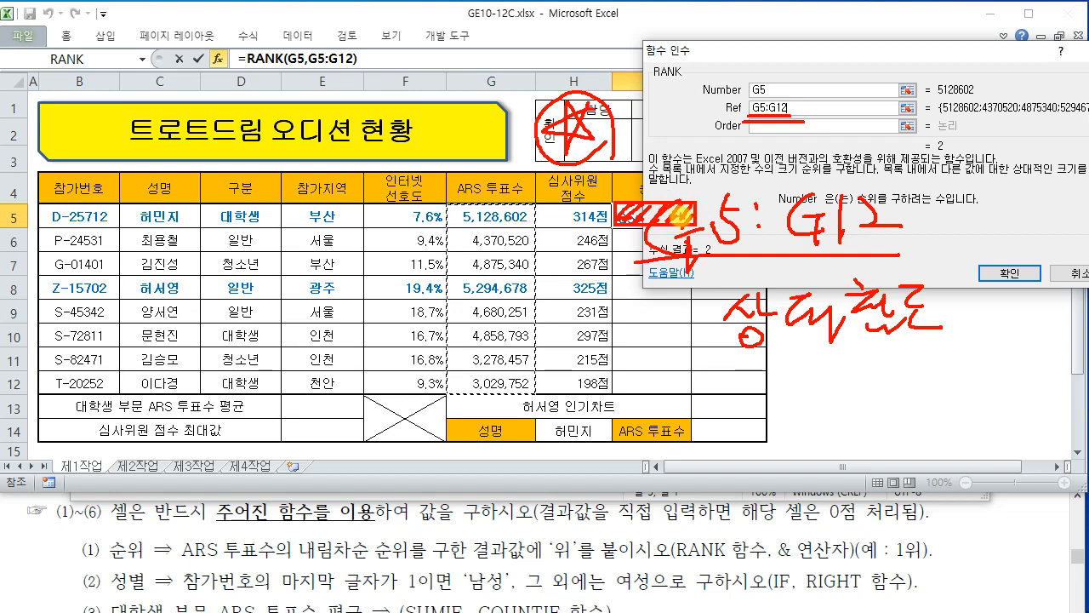
{"action": "left_click_drag", "start_coordinate": [691, 266], "coordinate": [694, 341]}
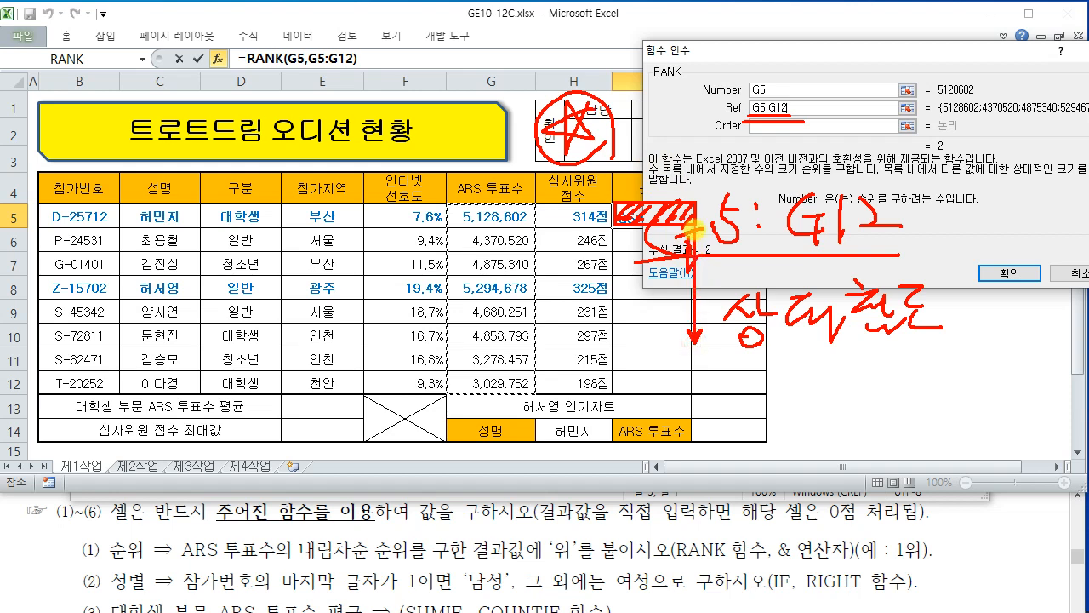
{"action": "mouse_move", "coordinate": [614, 346]}
{"action": "left_mouse_down"}
{"action": "mouse_move", "coordinate": [638, 366]}
{"action": "mouse_move", "coordinate": [694, 372]}
{"action": "left_mouse_up"}
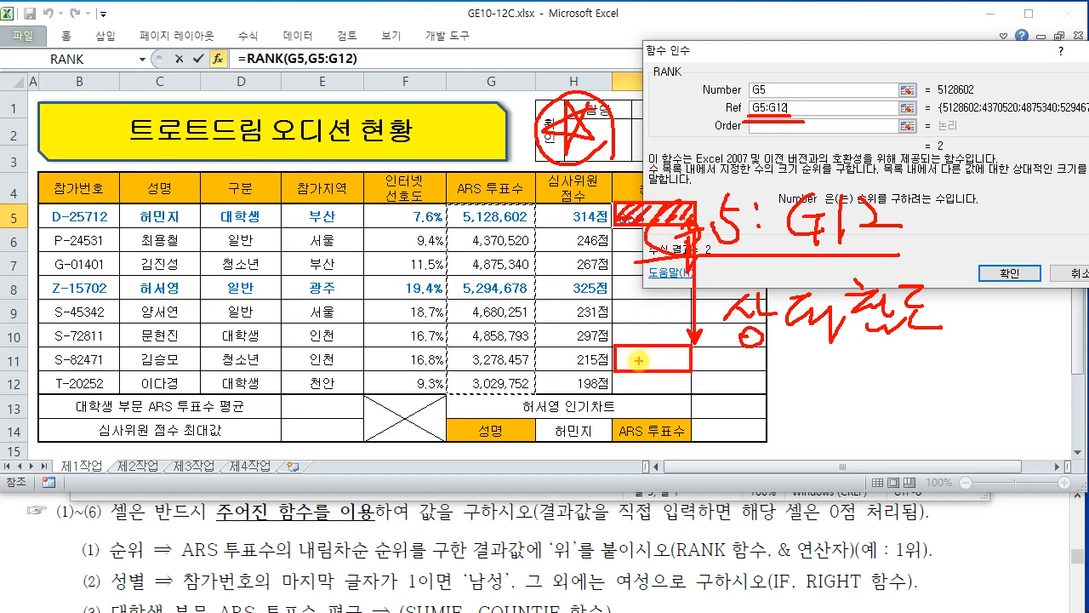
{"action": "left_click_drag", "start_coordinate": [633, 352], "coordinate": [620, 367]}
{"action": "left_click_drag", "start_coordinate": [646, 351], "coordinate": [637, 368]}
{"action": "mouse_move", "coordinate": [658, 352]}
{"action": "left_mouse_down"}
{"action": "mouse_move", "coordinate": [646, 367]}
{"action": "mouse_move", "coordinate": [672, 367]}
{"action": "left_mouse_up"}
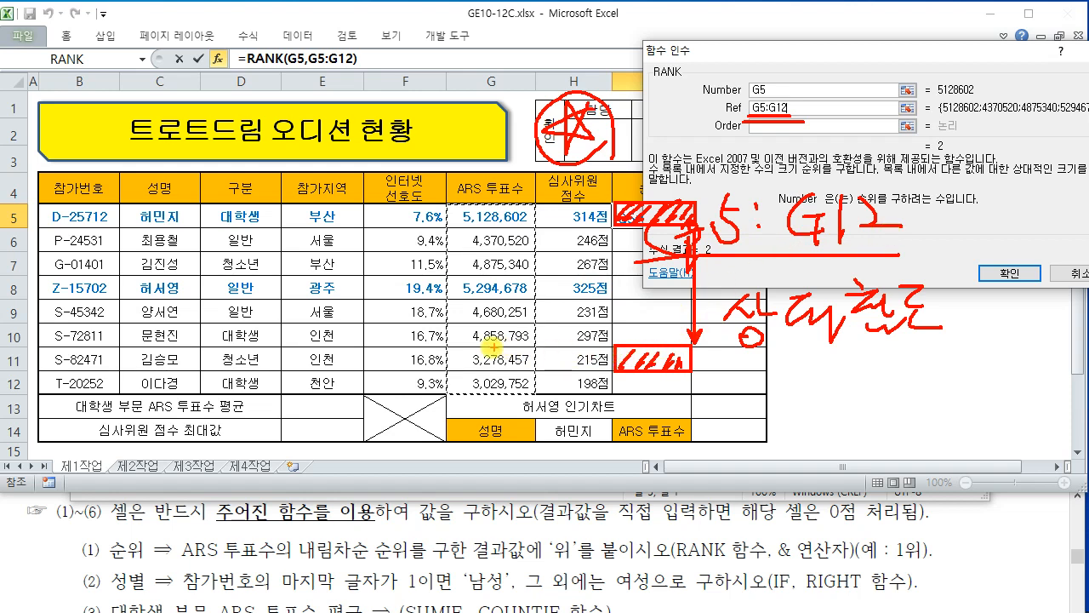
{"action": "mouse_move", "coordinate": [449, 347]}
{"action": "left_mouse_down"}
{"action": "mouse_move", "coordinate": [454, 385]}
{"action": "mouse_move", "coordinate": [521, 439]}
{"action": "mouse_move", "coordinate": [535, 592]}
{"action": "left_mouse_up"}
{"action": "left_click_drag", "start_coordinate": [497, 350], "coordinate": [452, 412]}
{"action": "left_click_drag", "start_coordinate": [520, 349], "coordinate": [454, 454]}
{"action": "left_click_drag", "start_coordinate": [514, 395], "coordinate": [452, 498]}
{"action": "left_click_drag", "start_coordinate": [521, 441], "coordinate": [463, 542]}
{"action": "left_click_drag", "start_coordinate": [525, 486], "coordinate": [465, 570]}
{"action": "mouse_move", "coordinate": [526, 520]}
{"action": "left_mouse_down"}
{"action": "mouse_move", "coordinate": [487, 577]}
{"action": "mouse_move", "coordinate": [516, 574]}
{"action": "left_mouse_up"}
{"action": "left_click_drag", "start_coordinate": [530, 556], "coordinate": [526, 574]}
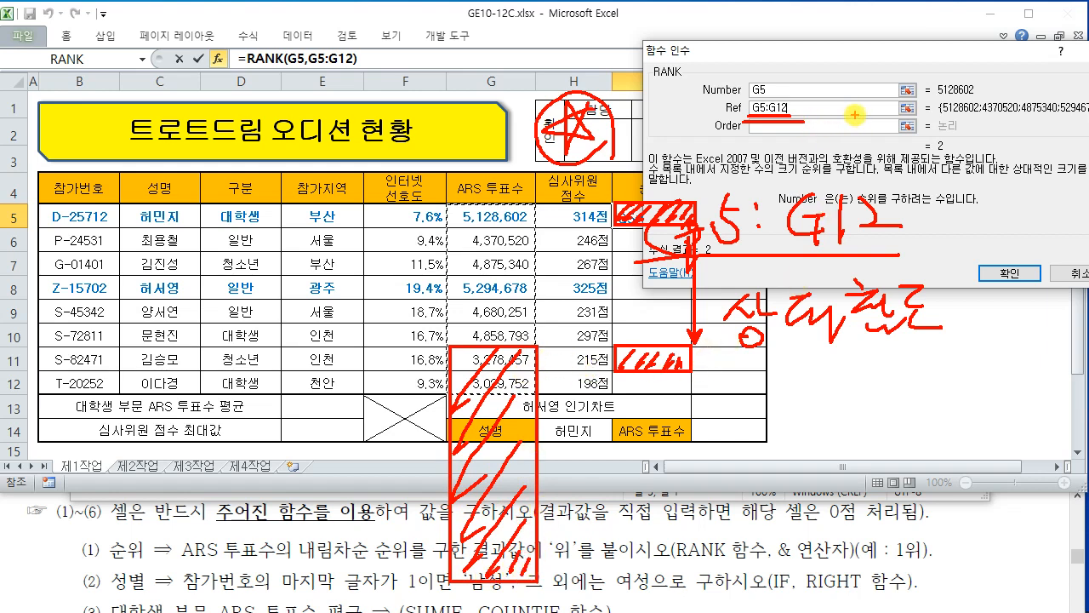
{"action": "mouse_move", "coordinate": [865, 32]}
{"action": "left_mouse_down"}
{"action": "mouse_move", "coordinate": [951, 173]}
{"action": "mouse_move", "coordinate": [981, 172]}
{"action": "left_mouse_up"}
{"action": "left_click_drag", "start_coordinate": [883, 61], "coordinate": [926, 61]}
{"action": "mouse_move", "coordinate": [885, 64]}
{"action": "left_mouse_down"}
{"action": "mouse_move", "coordinate": [872, 132]}
{"action": "mouse_move", "coordinate": [925, 95]}
{"action": "left_mouse_up"}
{"action": "mouse_move", "coordinate": [944, 65]}
{"action": "left_mouse_down"}
{"action": "mouse_move", "coordinate": [927, 109]}
{"action": "mouse_move", "coordinate": [979, 113]}
{"action": "left_mouse_up"}
{"action": "left_click_drag", "start_coordinate": [963, 75], "coordinate": [953, 132]}
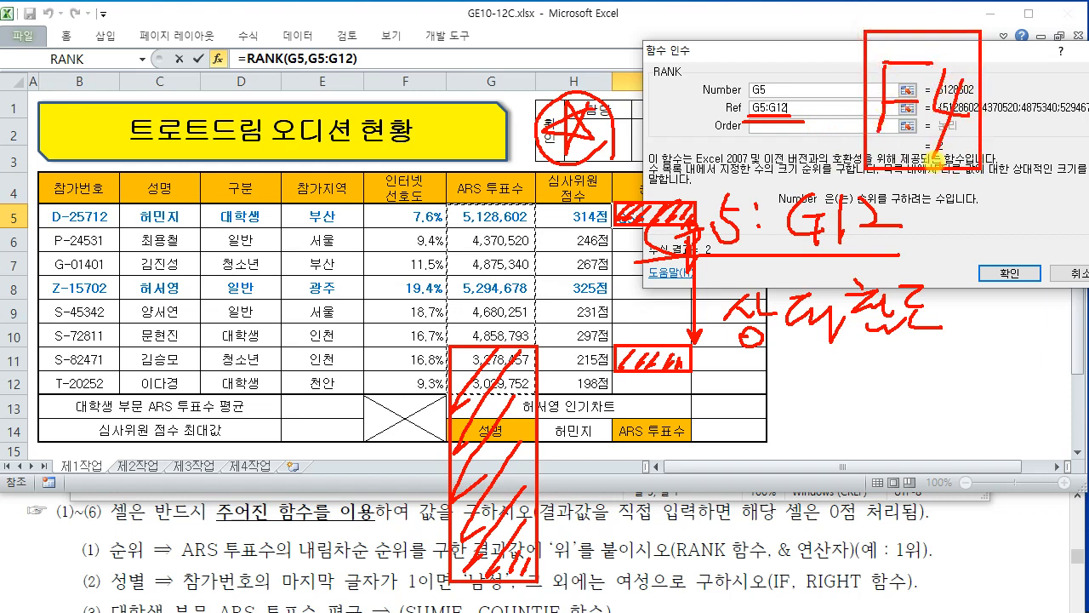
{"action": "key", "text": "Escape"}
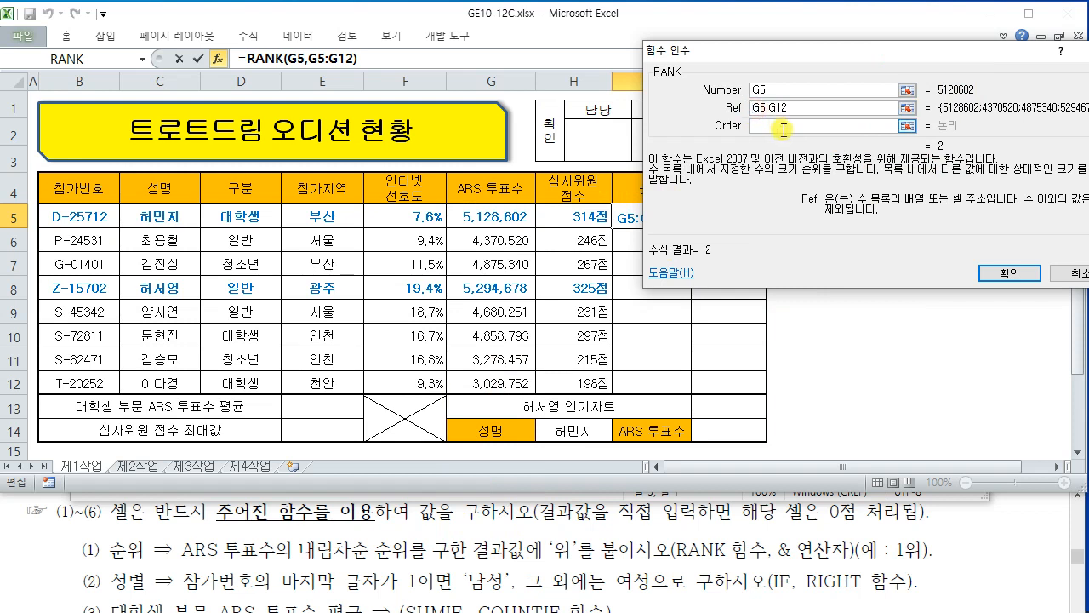
Make the RANK function's Ref range absolute as $G$5:$G$12.
{"action": "type", "text": "$G$"}
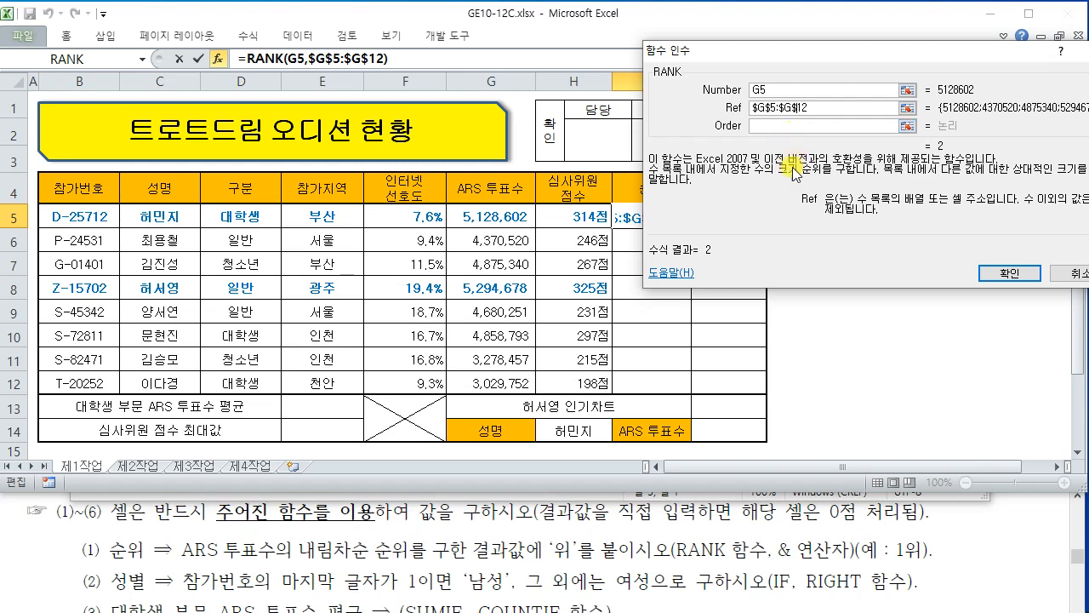
{"action": "key", "text": "ctrl+2"}
{"action": "mouse_move", "coordinate": [704, 250]}
{"action": "left_mouse_down"}
{"action": "mouse_move", "coordinate": [684, 250]}
{"action": "mouse_move", "coordinate": [638, 284]}
{"action": "left_mouse_up"}
{"action": "left_click_drag", "start_coordinate": [655, 229], "coordinate": [649, 323]}
{"action": "left_click_drag", "start_coordinate": [729, 233], "coordinate": [720, 294]}
{"action": "mouse_move", "coordinate": [703, 277]}
{"action": "left_mouse_down"}
{"action": "mouse_move", "coordinate": [789, 260]}
{"action": "mouse_move", "coordinate": [756, 310]}
{"action": "mouse_move", "coordinate": [818, 277]}
{"action": "mouse_move", "coordinate": [846, 246]}
{"action": "mouse_move", "coordinate": [893, 287]}
{"action": "mouse_move", "coordinate": [915, 256]}
{"action": "mouse_move", "coordinate": [957, 272]}
{"action": "mouse_move", "coordinate": [951, 328]}
{"action": "left_mouse_up"}
{"action": "mouse_move", "coordinate": [958, 272]}
{"action": "left_mouse_down"}
{"action": "mouse_move", "coordinate": [996, 286]}
{"action": "mouse_move", "coordinate": [975, 311]}
{"action": "mouse_move", "coordinate": [1039, 285]}
{"action": "mouse_move", "coordinate": [1087, 294]}
{"action": "left_mouse_up"}
{"action": "left_click_drag", "start_coordinate": [568, 296], "coordinate": [1088, 316]}
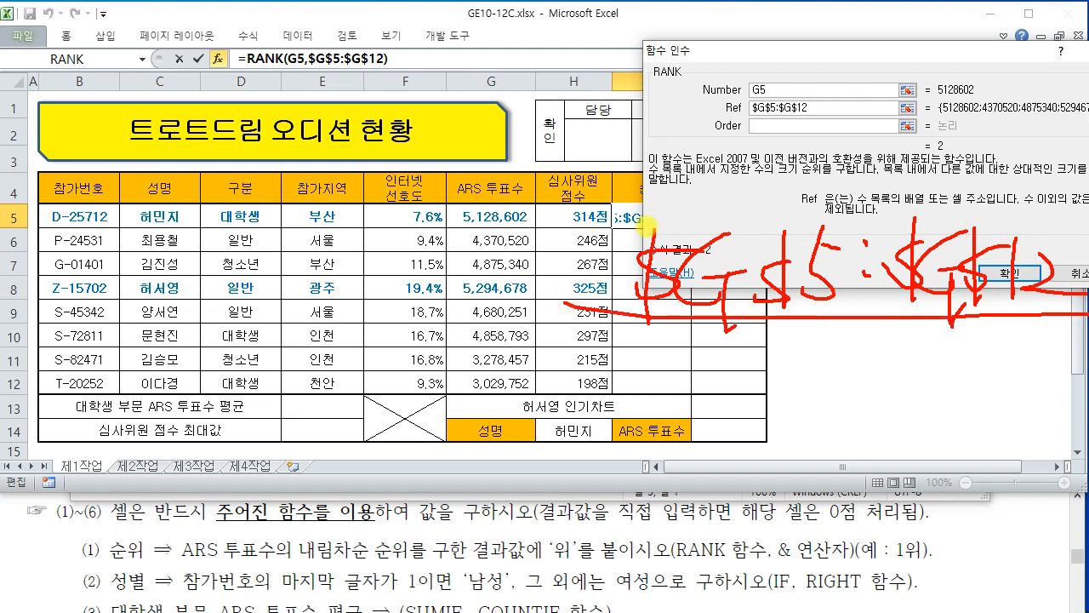
{"action": "mouse_move", "coordinate": [687, 230]}
{"action": "left_mouse_down"}
{"action": "mouse_move", "coordinate": [596, 204]}
{"action": "mouse_move", "coordinate": [685, 203]}
{"action": "mouse_move", "coordinate": [685, 234]}
{"action": "left_mouse_up"}
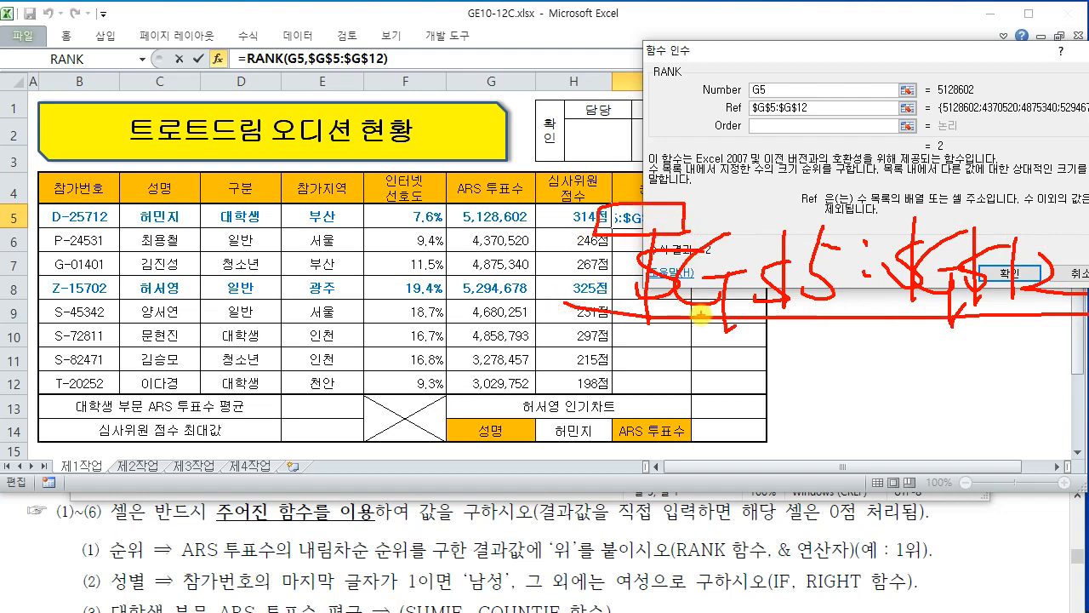
{"action": "left_click_drag", "start_coordinate": [684, 370], "coordinate": [685, 239]}
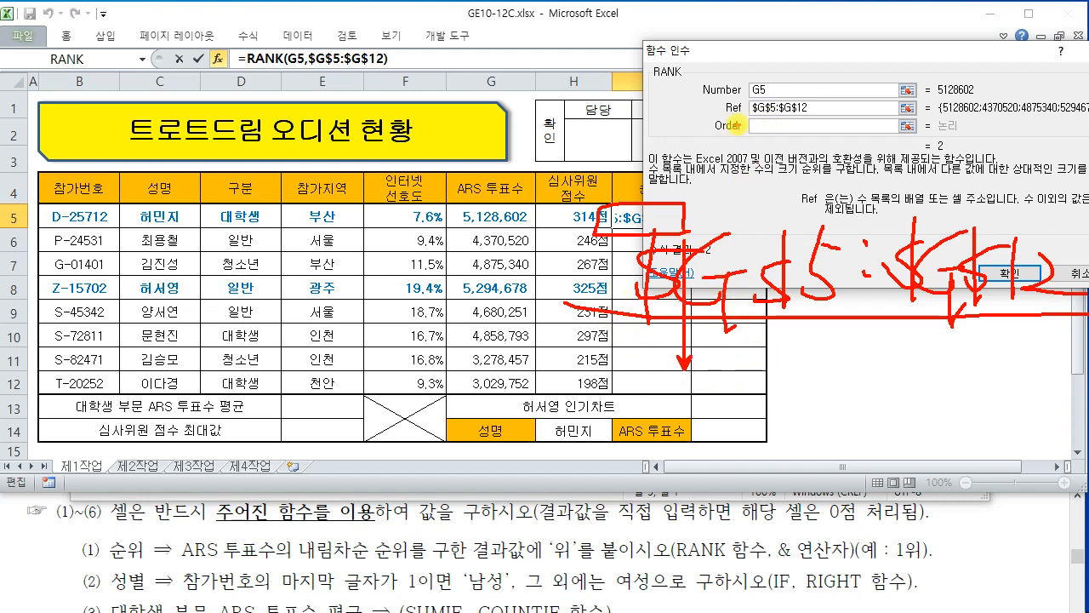
{"action": "key", "text": "Escape"}
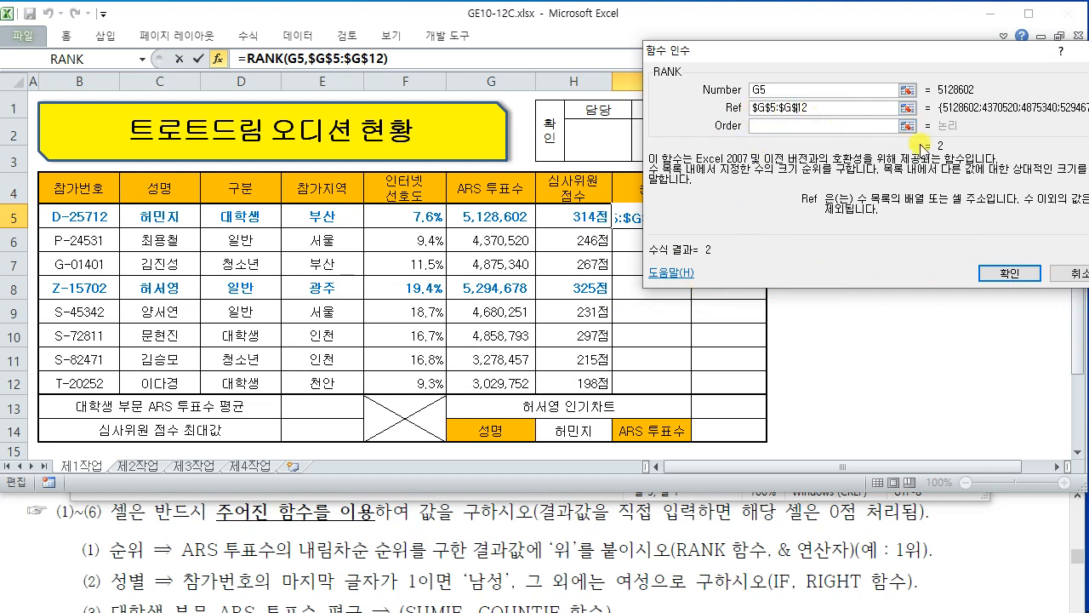
{"action": "mouse_move", "coordinate": [895, 29]}
{"action": "left_mouse_down"}
{"action": "mouse_move", "coordinate": [1005, 213]}
{"action": "mouse_move", "coordinate": [1032, 212]}
{"action": "left_mouse_up"}
{"action": "left_click_drag", "start_coordinate": [938, 88], "coordinate": [929, 143]}
{"action": "mouse_move", "coordinate": [932, 115]}
{"action": "left_mouse_down"}
{"action": "mouse_move", "coordinate": [956, 109]}
{"action": "mouse_move", "coordinate": [1009, 124]}
{"action": "left_mouse_up"}
{"action": "left_click_drag", "start_coordinate": [989, 83], "coordinate": [992, 163]}
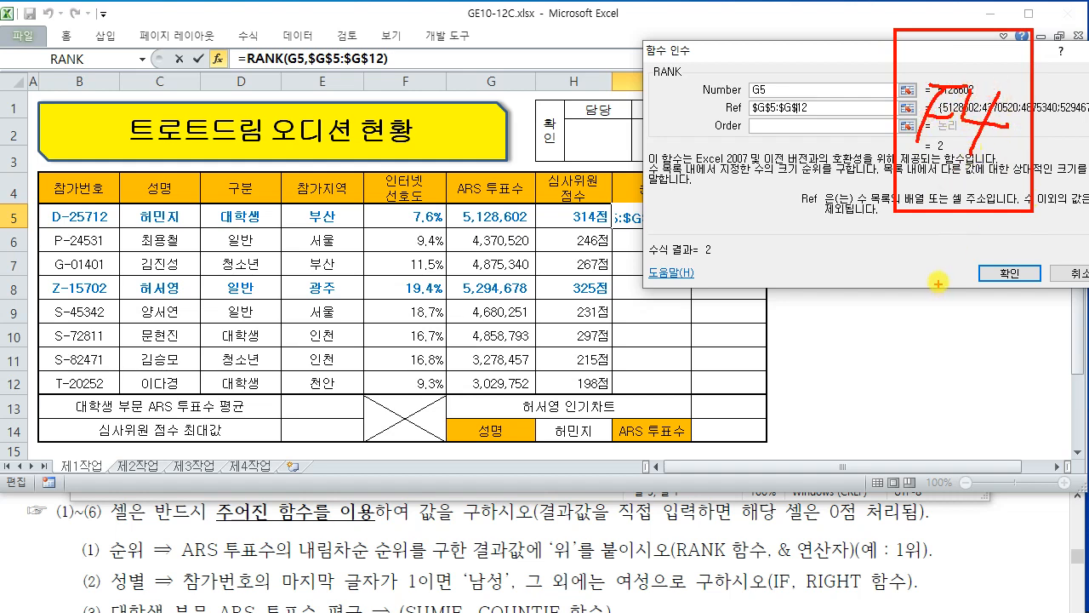
{"action": "key", "text": "Escape"}
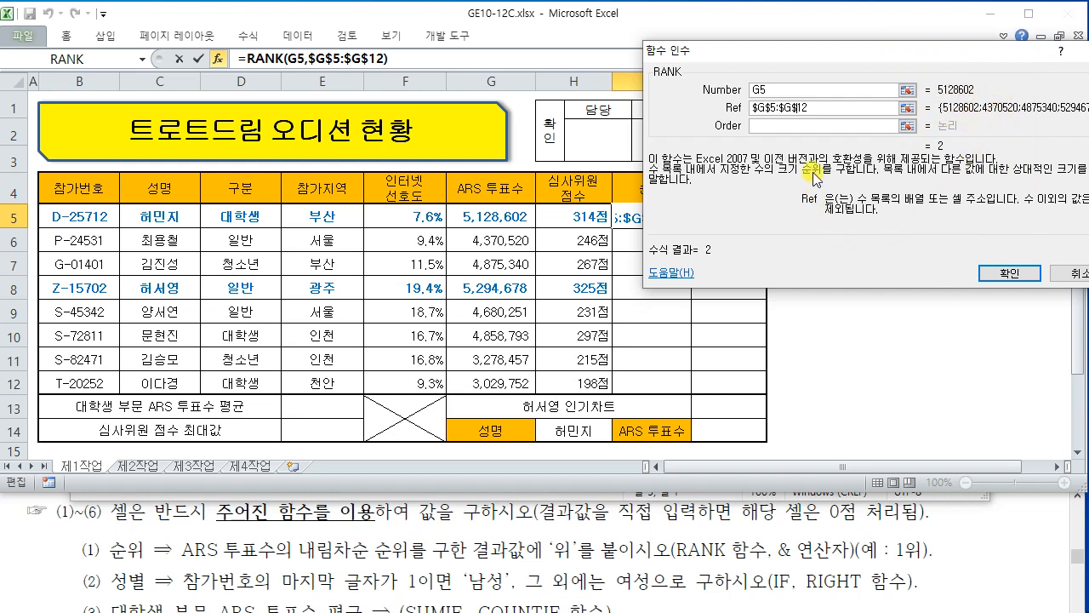
Examine the description of RANK's Order argument alongside the sort direction required by question (1).
{"action": "left_click", "coordinate": [759, 125]}
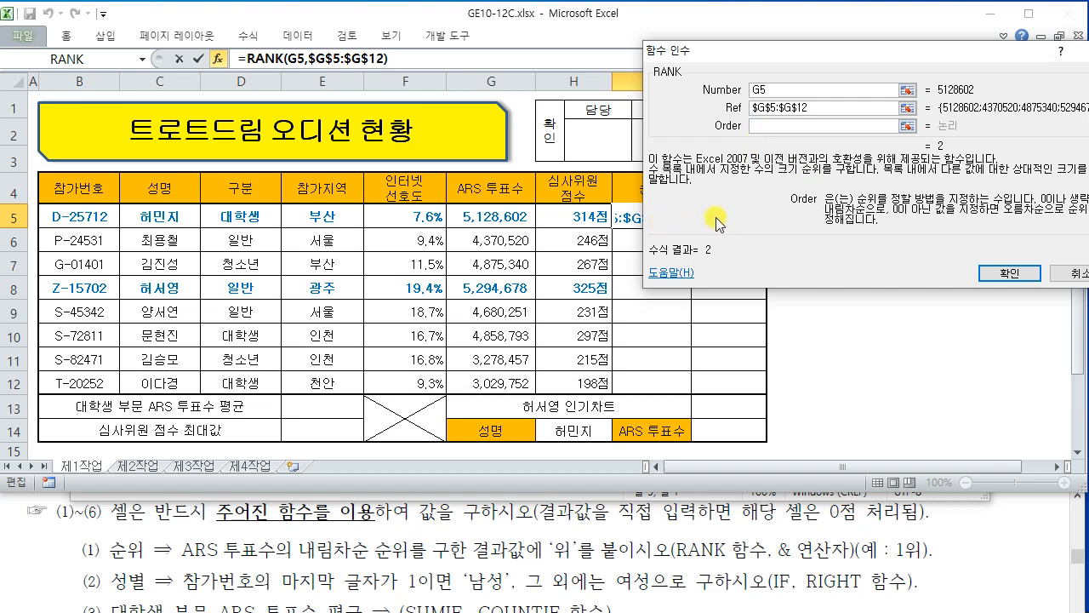
{"action": "left_click_drag", "start_coordinate": [679, 234], "coordinate": [822, 286]}
{"action": "left_click_drag", "start_coordinate": [863, 223], "coordinate": [866, 272]}
{"action": "mouse_move", "coordinate": [686, 342]}
{"action": "left_mouse_down"}
{"action": "mouse_move", "coordinate": [749, 368]}
{"action": "mouse_move", "coordinate": [747, 349]}
{"action": "mouse_move", "coordinate": [768, 355]}
{"action": "mouse_move", "coordinate": [817, 403]}
{"action": "left_mouse_up"}
{"action": "left_click_drag", "start_coordinate": [863, 335], "coordinate": [861, 396]}
{"action": "left_click_drag", "start_coordinate": [624, 277], "coordinate": [892, 279]}
{"action": "left_click_drag", "start_coordinate": [925, 206], "coordinate": [916, 243]}
{"action": "left_click_drag", "start_coordinate": [901, 248], "coordinate": [943, 245]}
{"action": "mouse_move", "coordinate": [940, 207]}
{"action": "left_mouse_down"}
{"action": "mouse_move", "coordinate": [970, 223]}
{"action": "mouse_move", "coordinate": [970, 250]}
{"action": "left_mouse_up"}
{"action": "left_click_drag", "start_coordinate": [693, 396], "coordinate": [852, 400]}
{"action": "mouse_move", "coordinate": [900, 327]}
{"action": "left_mouse_down"}
{"action": "mouse_move", "coordinate": [930, 364]}
{"action": "mouse_move", "coordinate": [992, 368]}
{"action": "left_mouse_up"}
{"action": "left_click_drag", "start_coordinate": [890, 367], "coordinate": [994, 364]}
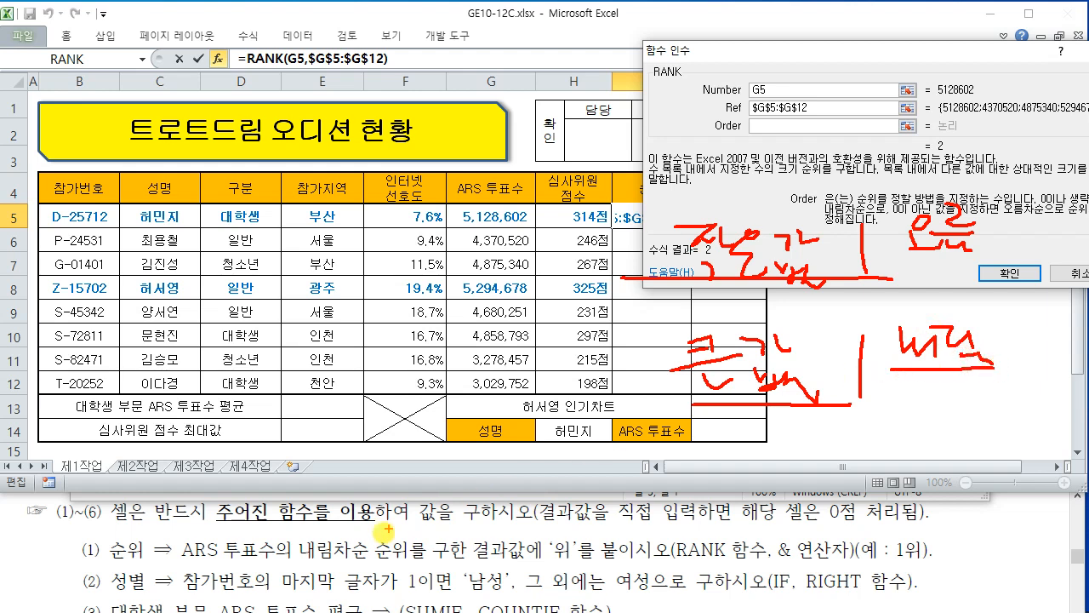
{"action": "left_click_drag", "start_coordinate": [313, 563], "coordinate": [411, 571]}
{"action": "key", "text": "Escape"}
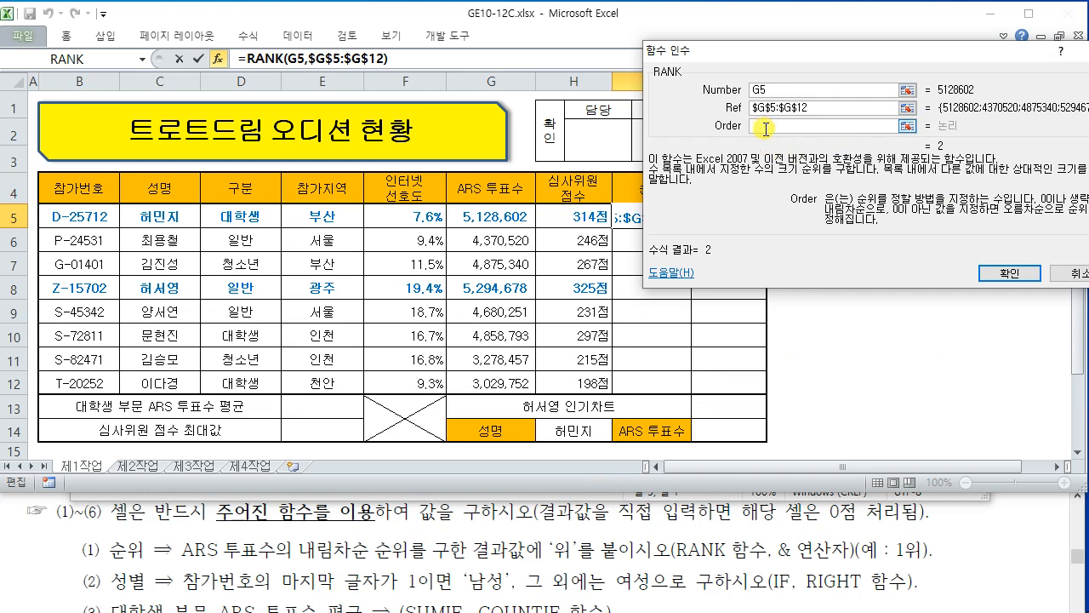
{"action": "left_click_drag", "start_coordinate": [776, 184], "coordinate": [1087, 235]}
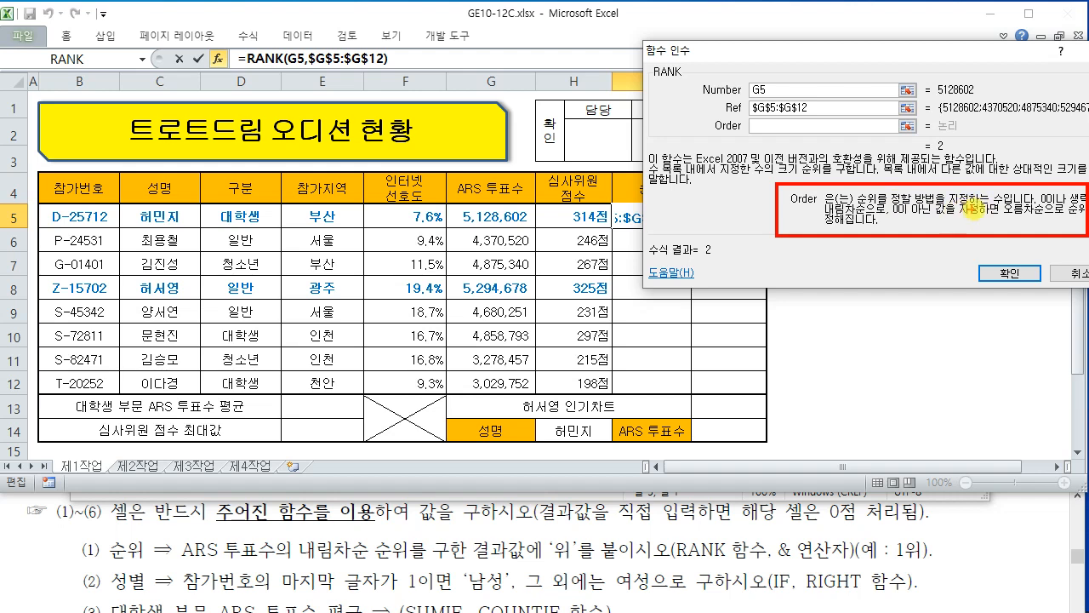
{"action": "left_click_drag", "start_coordinate": [1024, 206], "coordinate": [1064, 205]}
{"action": "left_click_drag", "start_coordinate": [877, 216], "coordinate": [824, 218]}
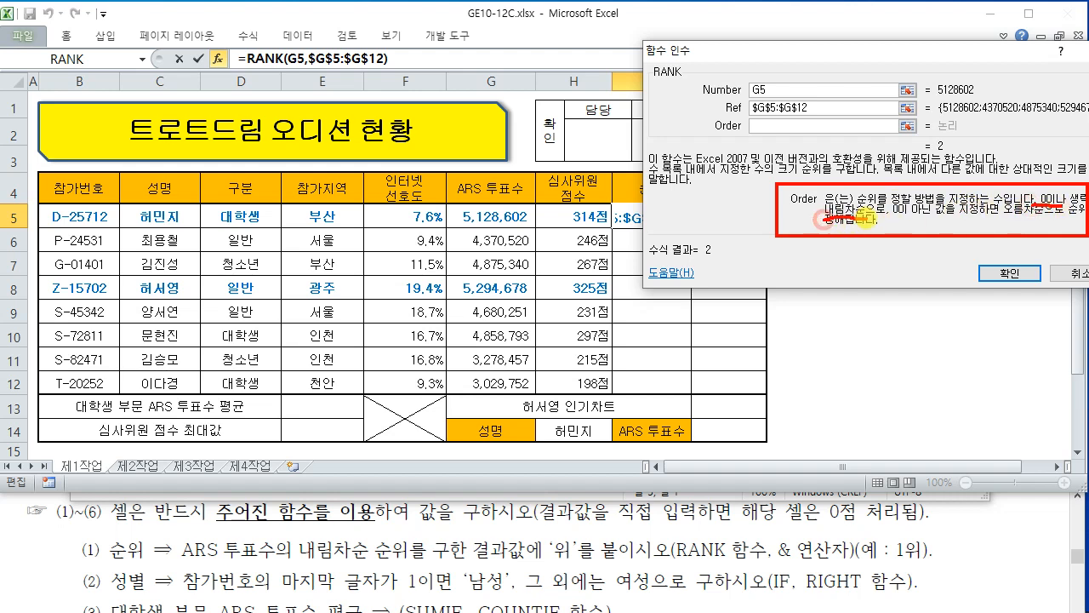
{"action": "key", "text": "Escape"}
Set the RANK function's Order argument to 0 for descending ranking and enter the function in I5.
{"action": "left_click", "coordinate": [760, 126]}
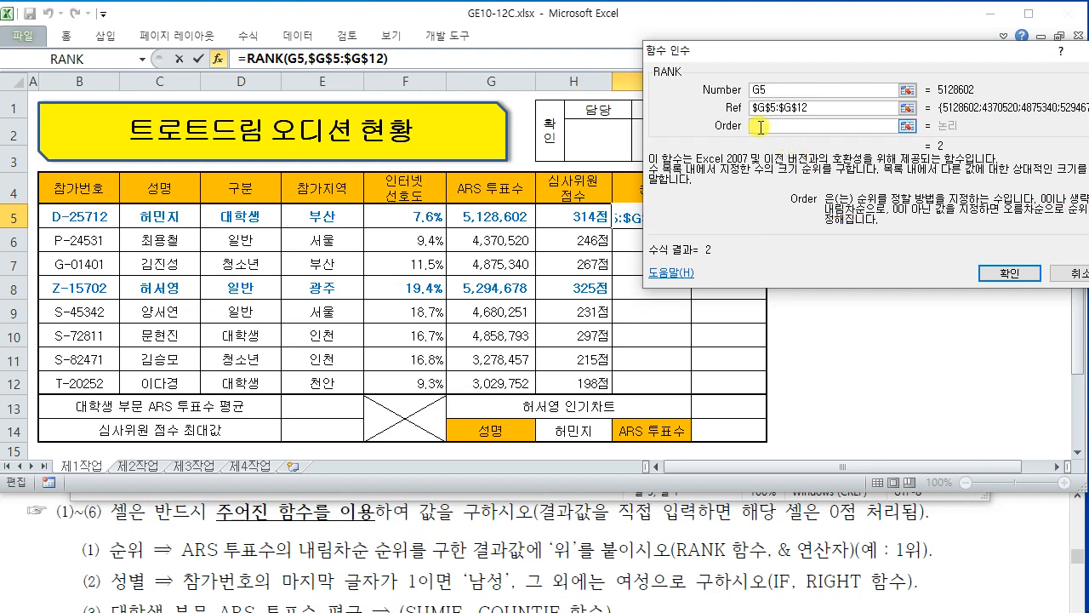
{"action": "type", "text": "0"}
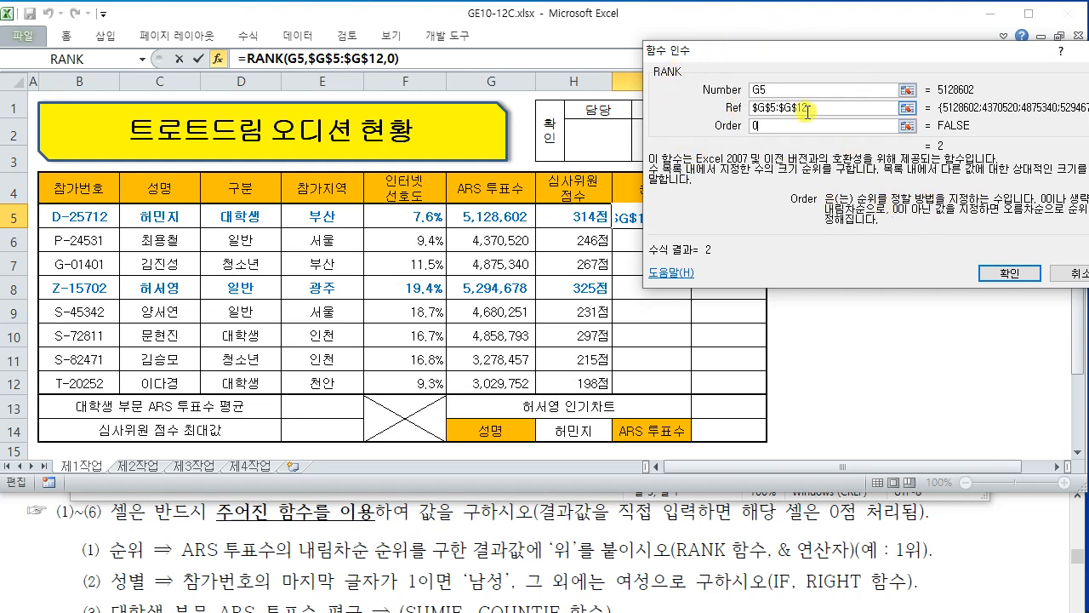
{"action": "left_click", "coordinate": [1002, 272]}
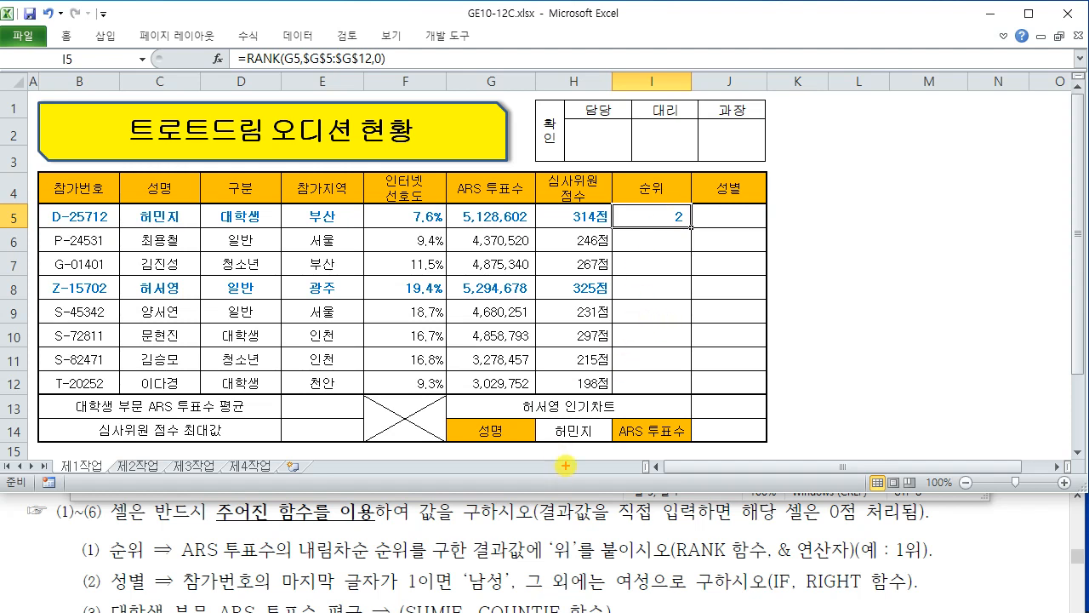
Review question (1)'s instruction about attaching 위 to the result with the & operator.
{"action": "mouse_move", "coordinate": [459, 565]}
{"action": "left_mouse_down"}
{"action": "mouse_move", "coordinate": [535, 558]}
{"action": "mouse_move", "coordinate": [542, 569]}
{"action": "left_mouse_up"}
{"action": "left_click_drag", "start_coordinate": [551, 566], "coordinate": [657, 563]}
{"action": "left_click_drag", "start_coordinate": [579, 498], "coordinate": [545, 514]}
{"action": "mouse_move", "coordinate": [588, 516]}
{"action": "left_mouse_down"}
{"action": "mouse_move", "coordinate": [551, 497]}
{"action": "mouse_move", "coordinate": [582, 531]}
{"action": "mouse_move", "coordinate": [586, 491]}
{"action": "left_mouse_up"}
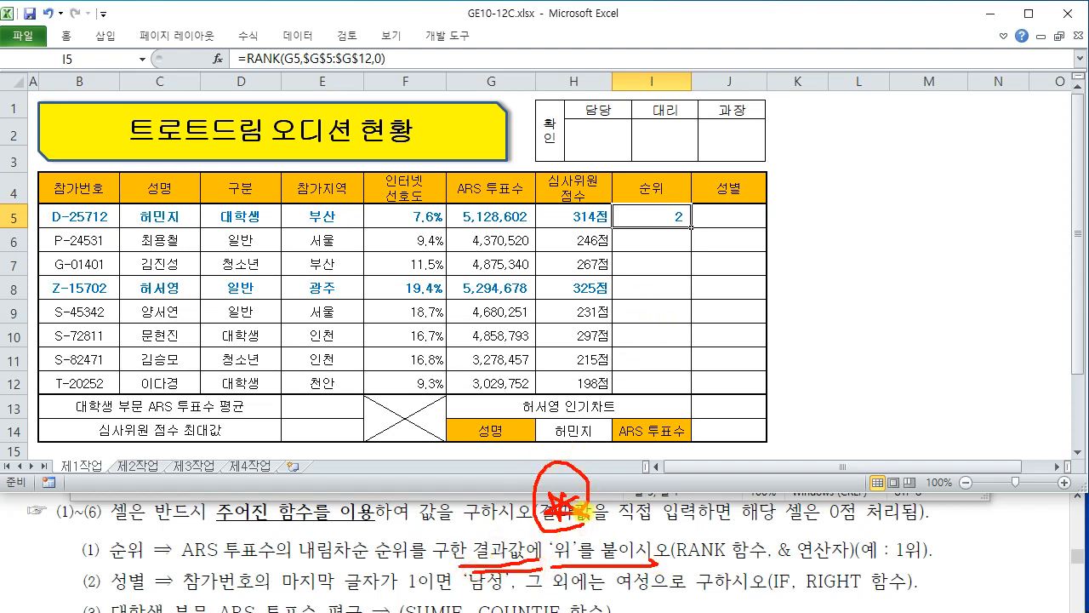
{"action": "left_click_drag", "start_coordinate": [769, 561], "coordinate": [845, 562]}
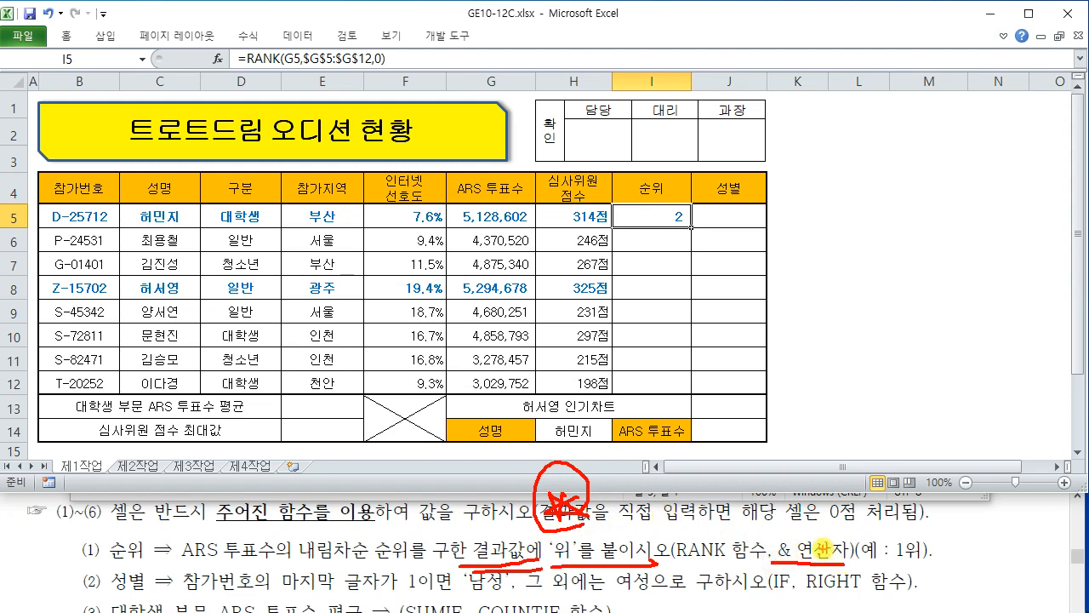
{"action": "mouse_move", "coordinate": [226, 38]}
{"action": "left_mouse_down"}
{"action": "mouse_move", "coordinate": [256, 69]}
{"action": "mouse_move", "coordinate": [405, 75]}
{"action": "mouse_move", "coordinate": [474, 128]}
{"action": "left_mouse_up"}
{"action": "key", "text": "Escape"}
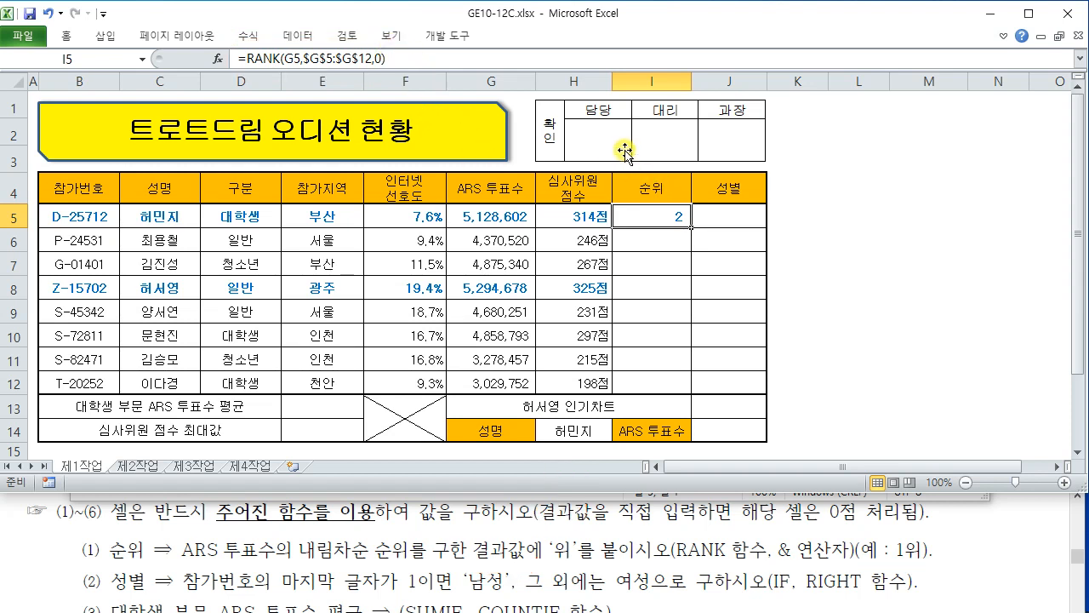
Append &"위" to the RANK formula in I5, copy the complete formula text and commit it.
{"action": "left_click", "coordinate": [429, 57]}
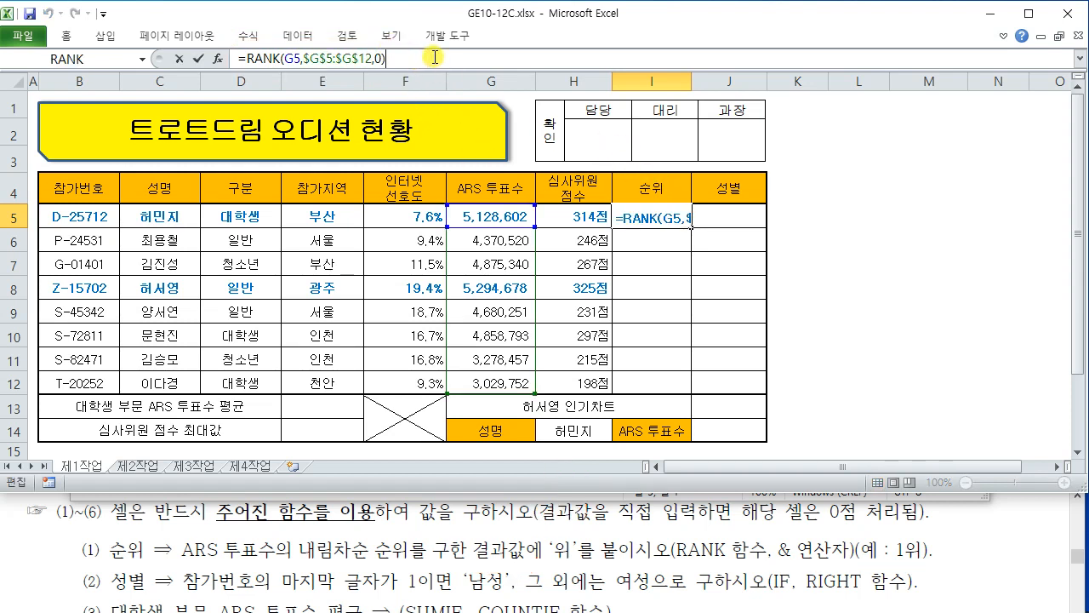
{"action": "type", "text": "&\"ㅇ"}
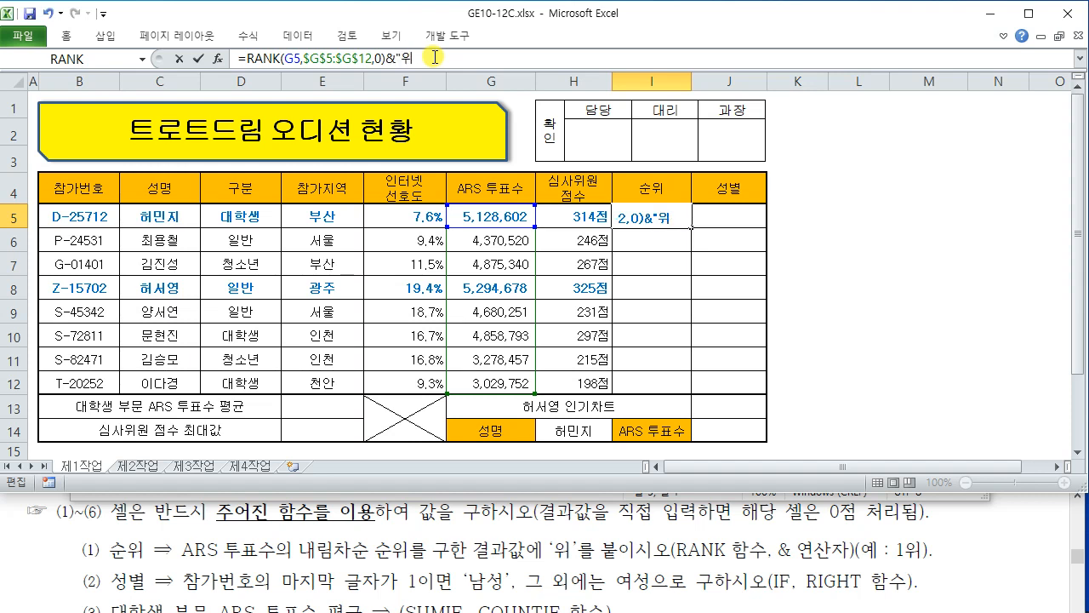
{"action": "left_click_drag", "start_coordinate": [438, 56], "coordinate": [239, 58]}
{"action": "key", "text": "ctrl+c"}
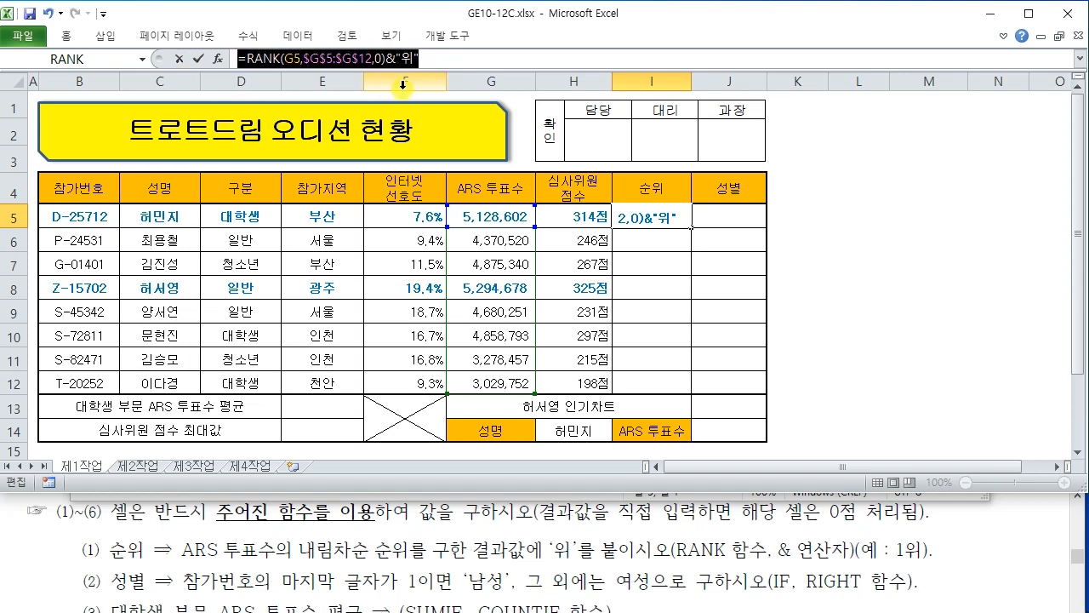
{"action": "key", "text": "Return"}
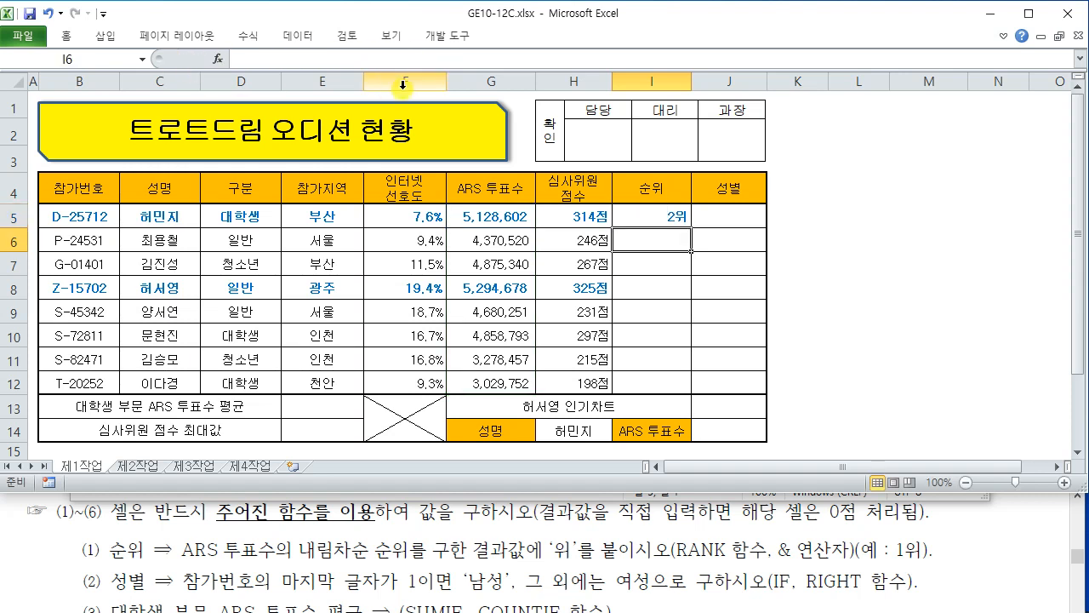
Fill the I5 ranking formula down through I12 without formatting (서식 없이 채우기).
{"action": "left_click", "coordinate": [662, 216]}
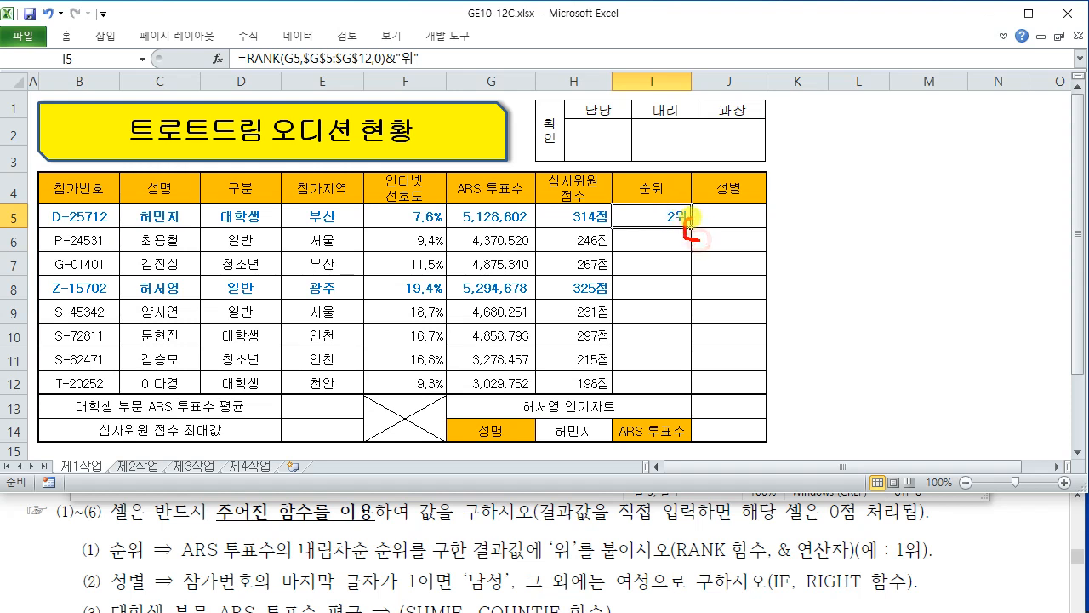
{"action": "left_click_drag", "start_coordinate": [691, 227], "coordinate": [692, 227]}
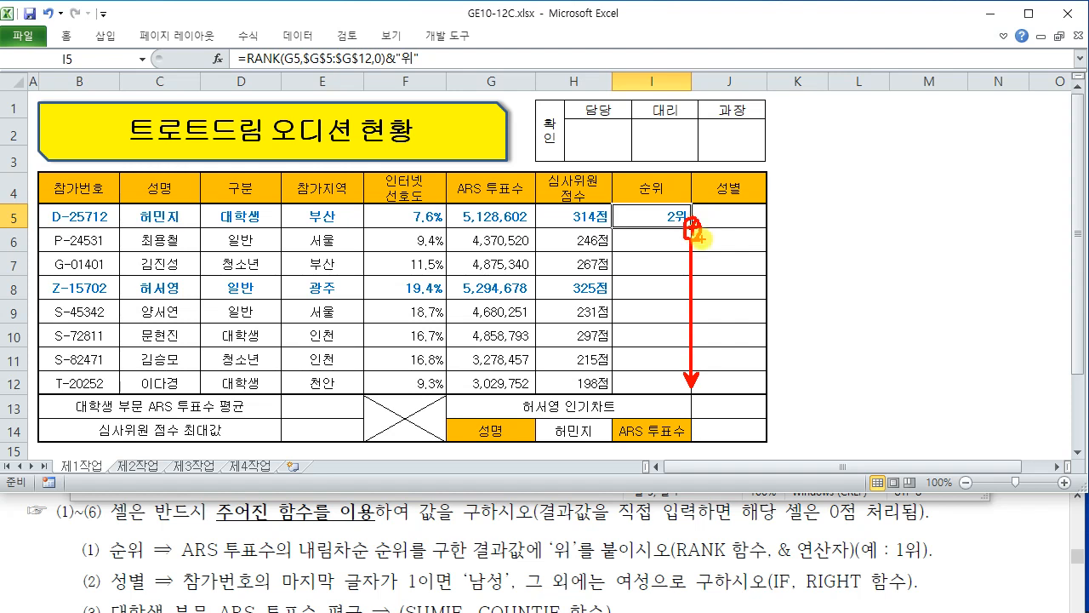
{"action": "left_click_drag", "start_coordinate": [693, 227], "coordinate": [697, 391]}
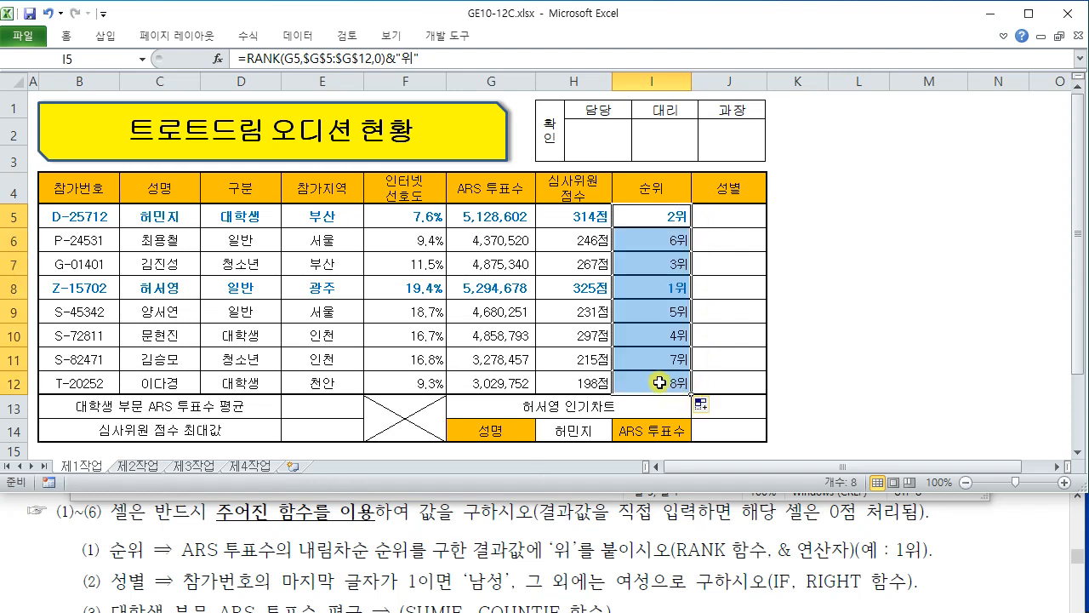
{"action": "left_click", "coordinate": [702, 406]}
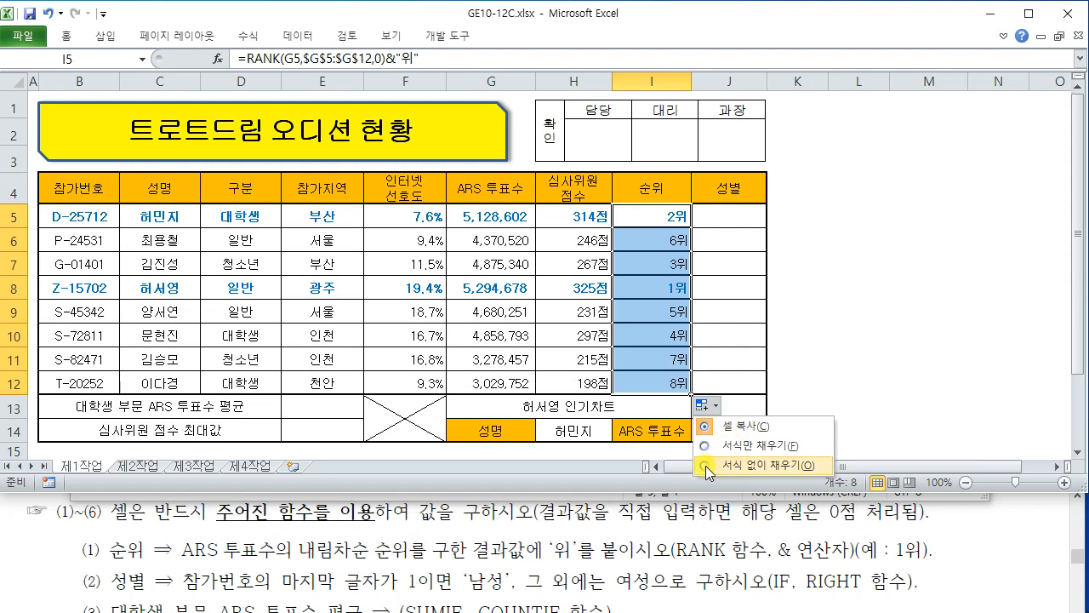
{"action": "left_click", "coordinate": [749, 465]}
{"action": "left_click", "coordinate": [801, 358]}
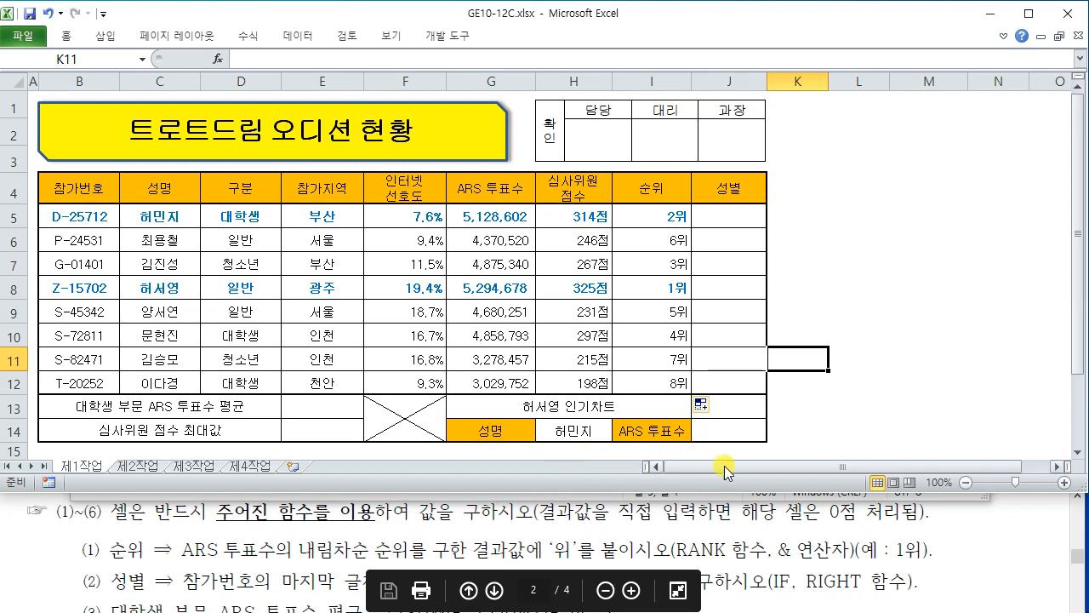
{"action": "left_click", "coordinate": [277, 62]}
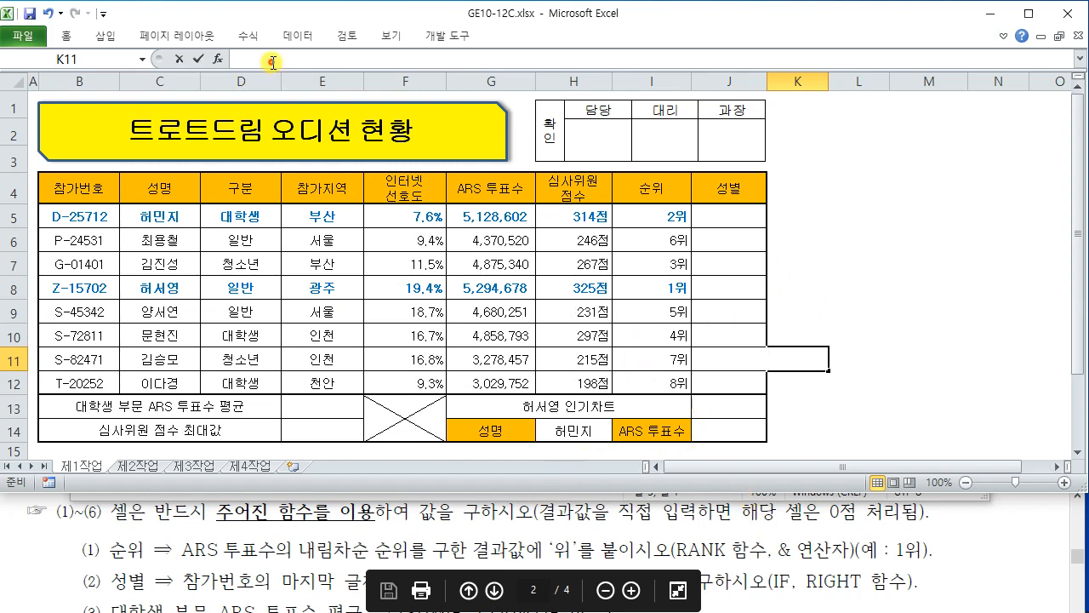
{"action": "key", "text": "ctrl+v"}
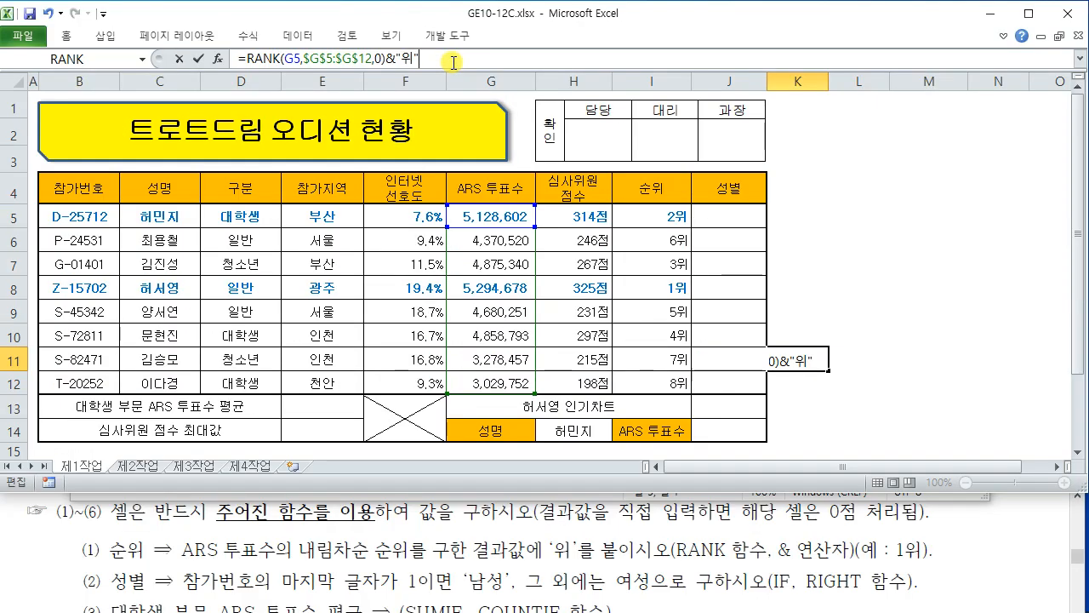
{"action": "key", "text": "Escape"}
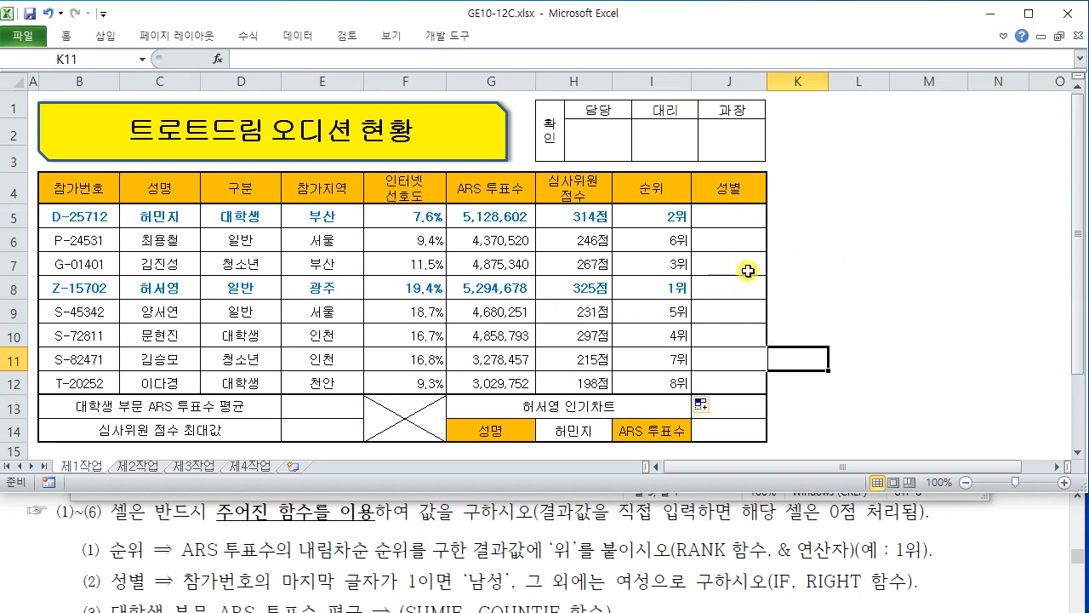
Review question (2) on determining 성별 from the last character of 참가번호 with IF and RIGHT.
{"action": "left_click_drag", "start_coordinate": [170, 599], "coordinate": [394, 599]}
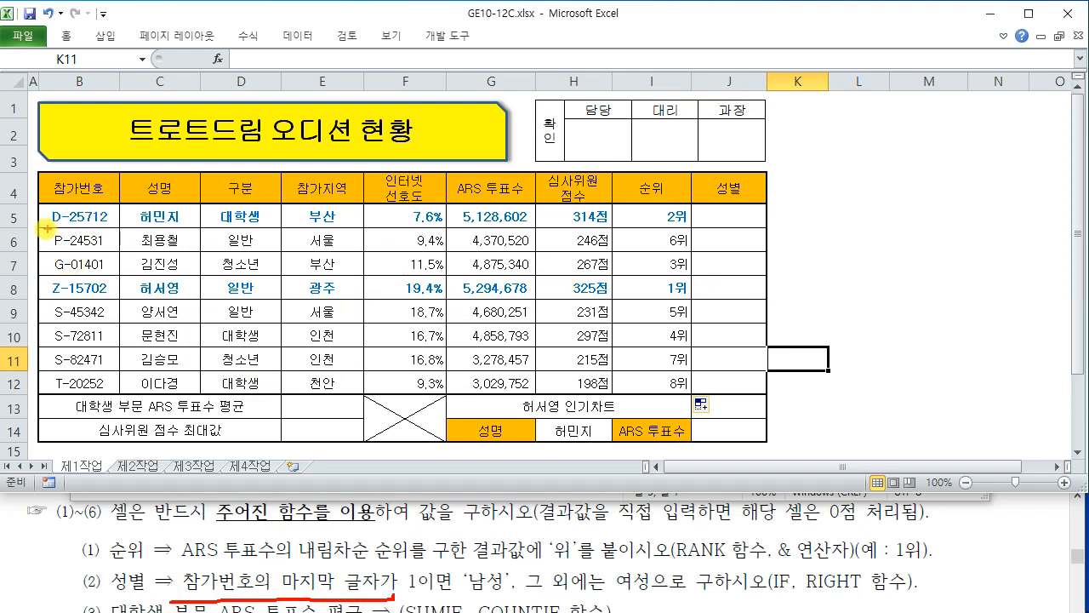
{"action": "left_click_drag", "start_coordinate": [39, 204], "coordinate": [119, 228]}
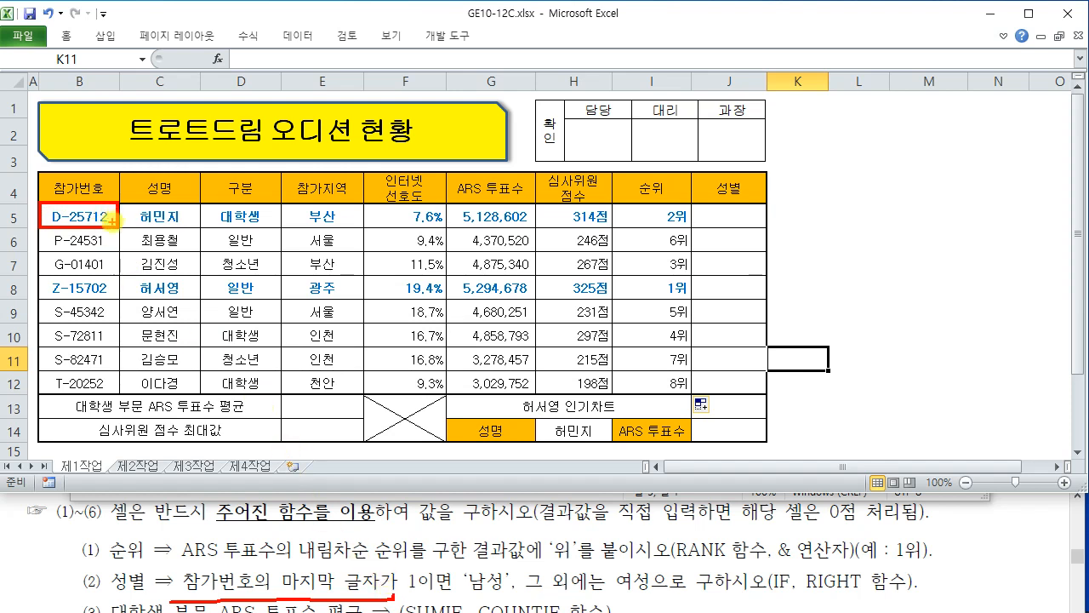
{"action": "mouse_move", "coordinate": [109, 228]}
{"action": "left_mouse_down"}
{"action": "mouse_move", "coordinate": [95, 204]}
{"action": "mouse_move", "coordinate": [109, 230]}
{"action": "left_mouse_up"}
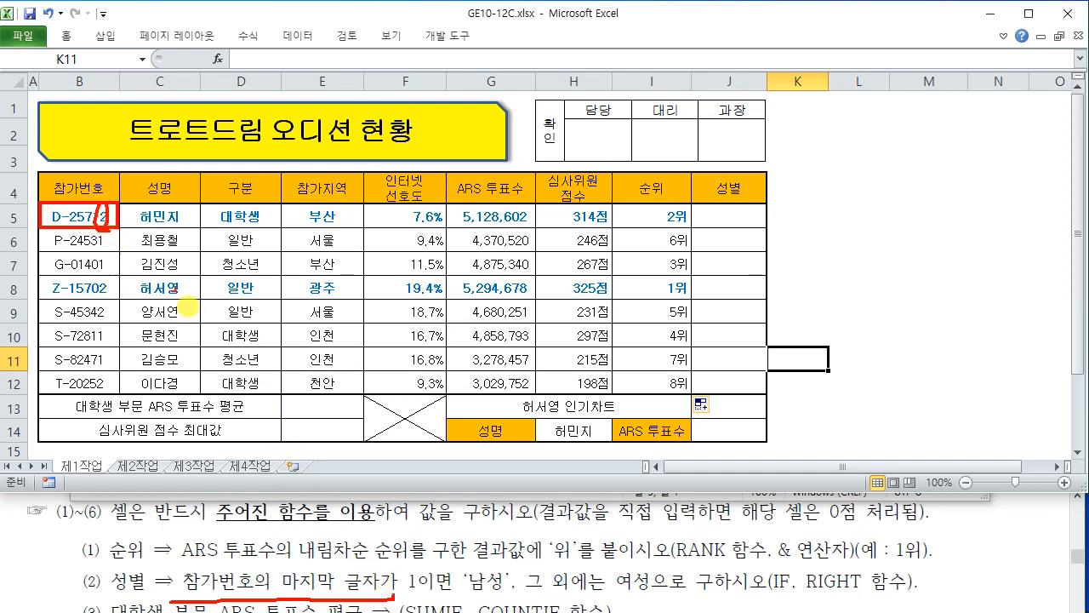
{"action": "mouse_move", "coordinate": [409, 596]}
{"action": "left_mouse_down"}
{"action": "mouse_move", "coordinate": [681, 596]}
{"action": "mouse_move", "coordinate": [762, 586]}
{"action": "mouse_move", "coordinate": [920, 596]}
{"action": "left_mouse_up"}
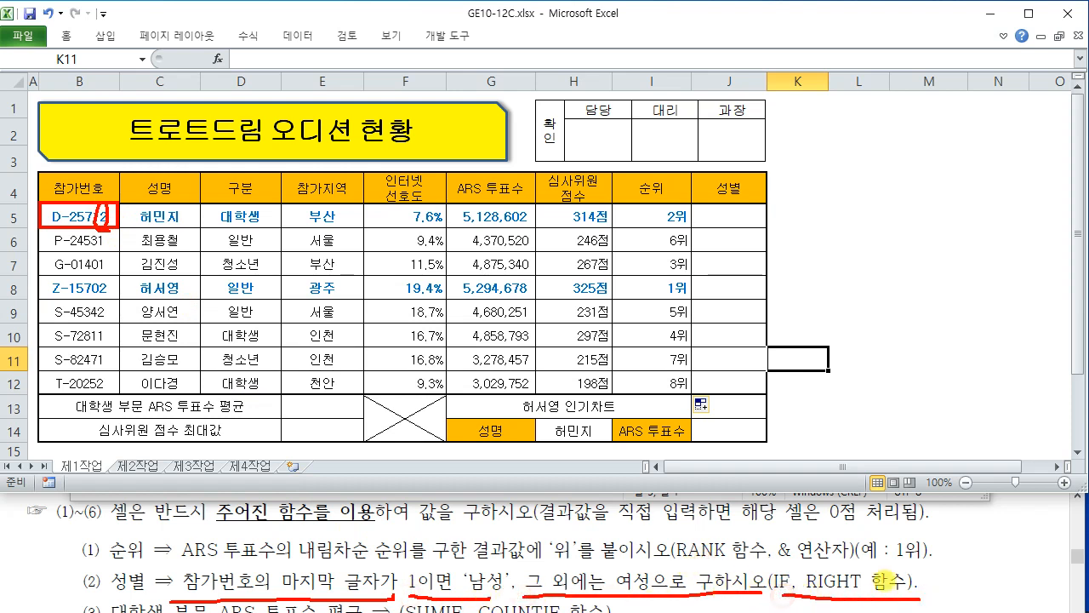
{"action": "key", "text": "Escape"}
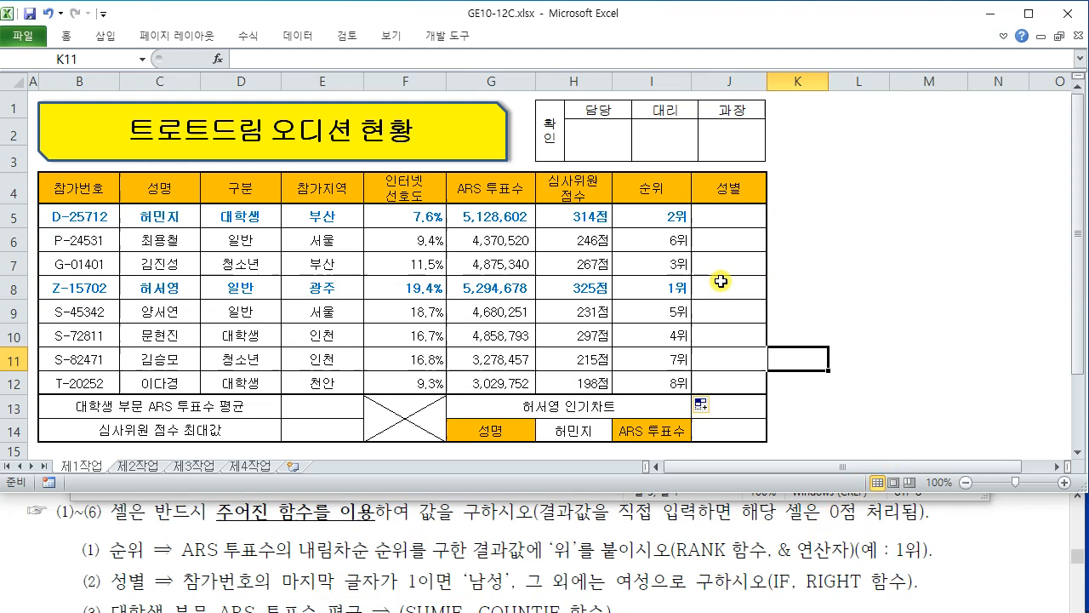
{"action": "key", "text": "ctrl+2"}
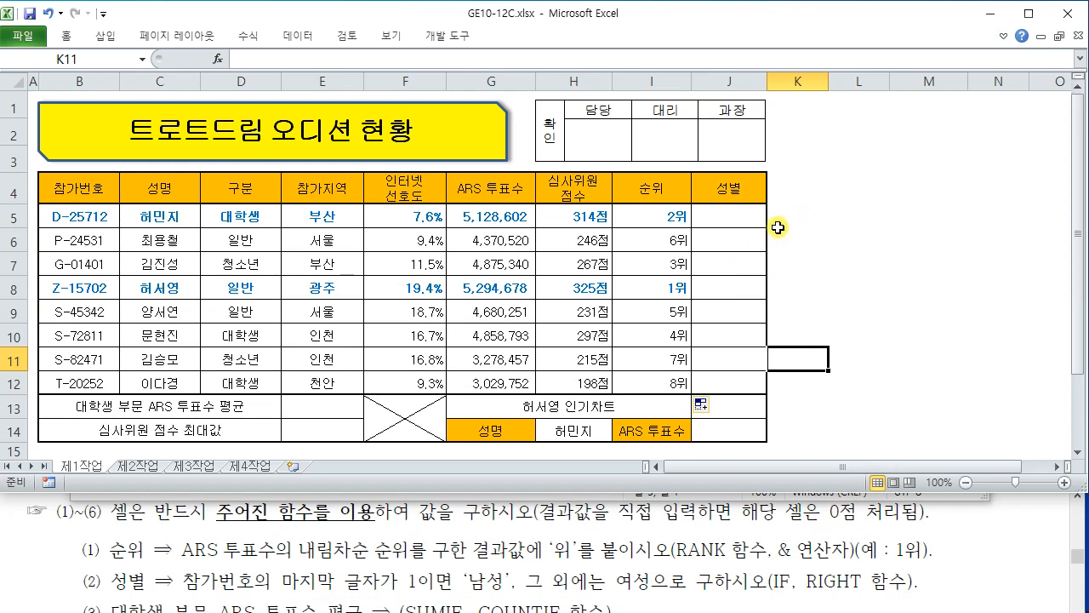
{"action": "mouse_move", "coordinate": [582, 62]}
{"action": "left_mouse_down"}
{"action": "mouse_move", "coordinate": [595, 68]}
{"action": "mouse_move", "coordinate": [578, 93]}
{"action": "mouse_move", "coordinate": [593, 87]}
{"action": "left_mouse_up"}
{"action": "mouse_move", "coordinate": [606, 69]}
{"action": "left_mouse_down"}
{"action": "mouse_move", "coordinate": [609, 88]}
{"action": "mouse_move", "coordinate": [622, 88]}
{"action": "left_mouse_up"}
{"action": "left_click_drag", "start_coordinate": [593, 103], "coordinate": [638, 99]}
{"action": "left_click_drag", "start_coordinate": [651, 57], "coordinate": [661, 75]}
{"action": "left_click_drag", "start_coordinate": [622, 83], "coordinate": [672, 82]}
{"action": "left_click_drag", "start_coordinate": [655, 87], "coordinate": [655, 114]}
{"action": "left_click_drag", "start_coordinate": [586, 128], "coordinate": [691, 130]}
{"action": "mouse_move", "coordinate": [720, 91]}
{"action": "left_mouse_down"}
{"action": "mouse_move", "coordinate": [771, 124]}
{"action": "mouse_move", "coordinate": [807, 102]}
{"action": "mouse_move", "coordinate": [810, 124]}
{"action": "left_mouse_up"}
{"action": "left_click_drag", "start_coordinate": [810, 109], "coordinate": [830, 108]}
{"action": "mouse_move", "coordinate": [838, 90]}
{"action": "left_mouse_down"}
{"action": "mouse_move", "coordinate": [839, 128]}
{"action": "mouse_move", "coordinate": [745, 134]}
{"action": "left_mouse_up"}
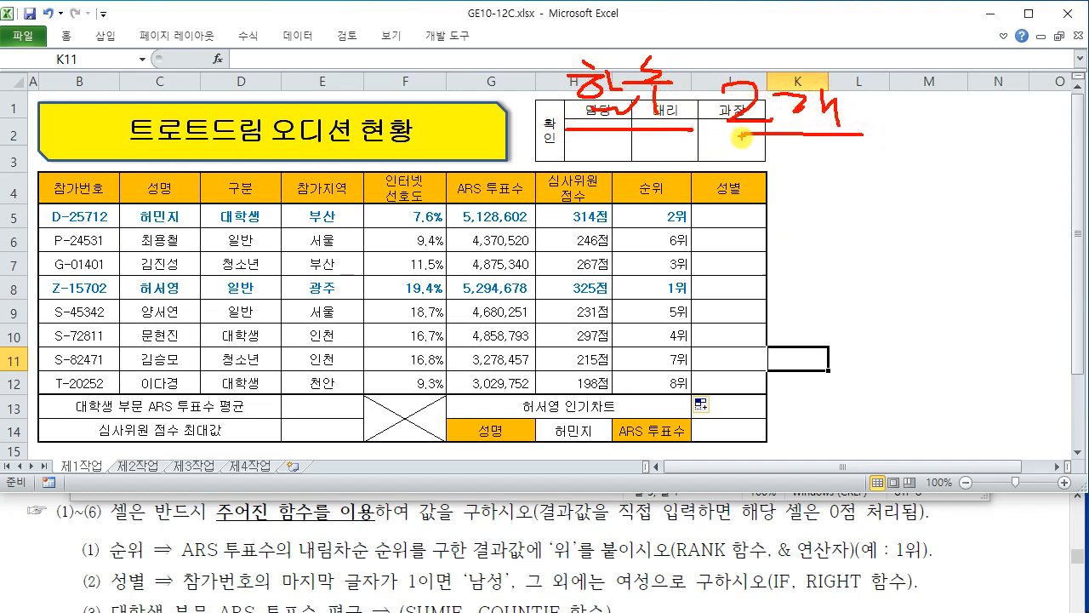
{"action": "key", "text": "Escape"}
Search for the IF function and insert it into J5, the first cell of the 성별 column.
{"action": "left_click", "coordinate": [725, 216]}
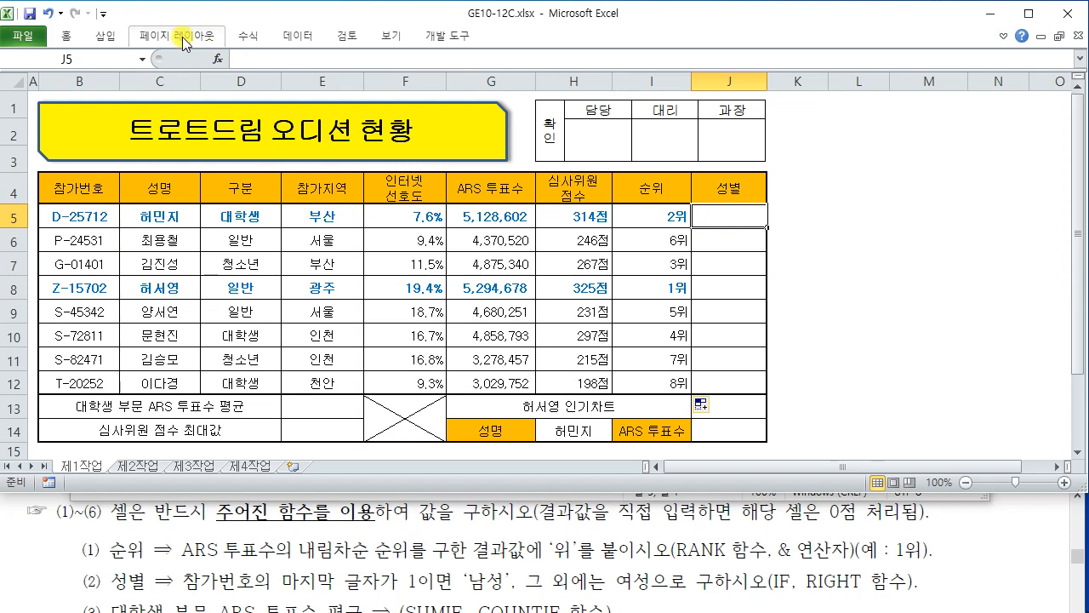
{"action": "left_click", "coordinate": [219, 61]}
{"action": "left_click_drag", "start_coordinate": [793, 31], "coordinate": [288, 36]}
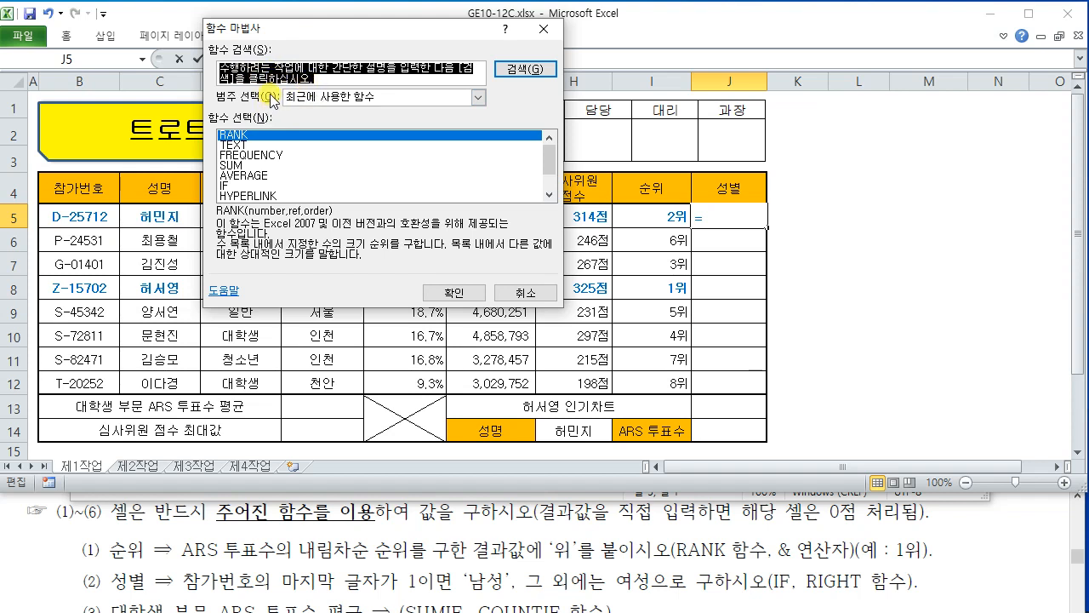
{"action": "type", "text": "IF"}
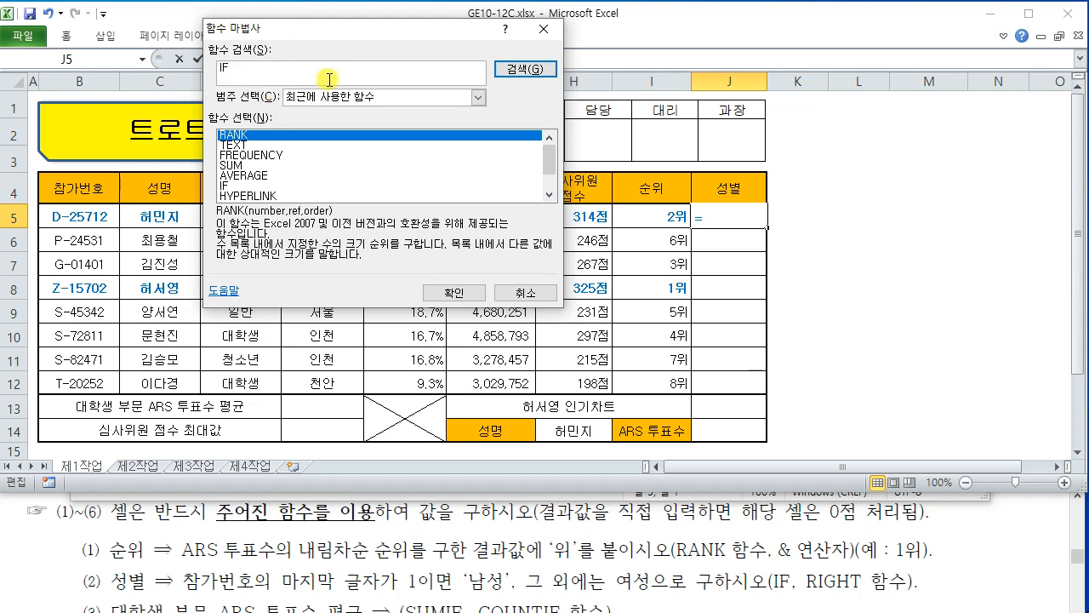
{"action": "left_click", "coordinate": [526, 69]}
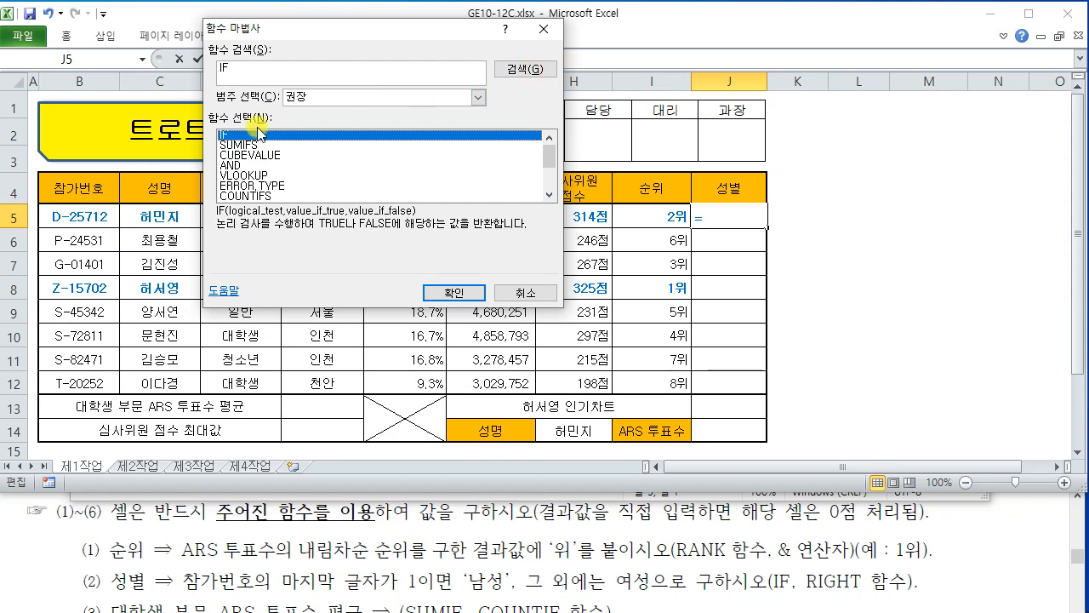
{"action": "left_click", "coordinate": [470, 292]}
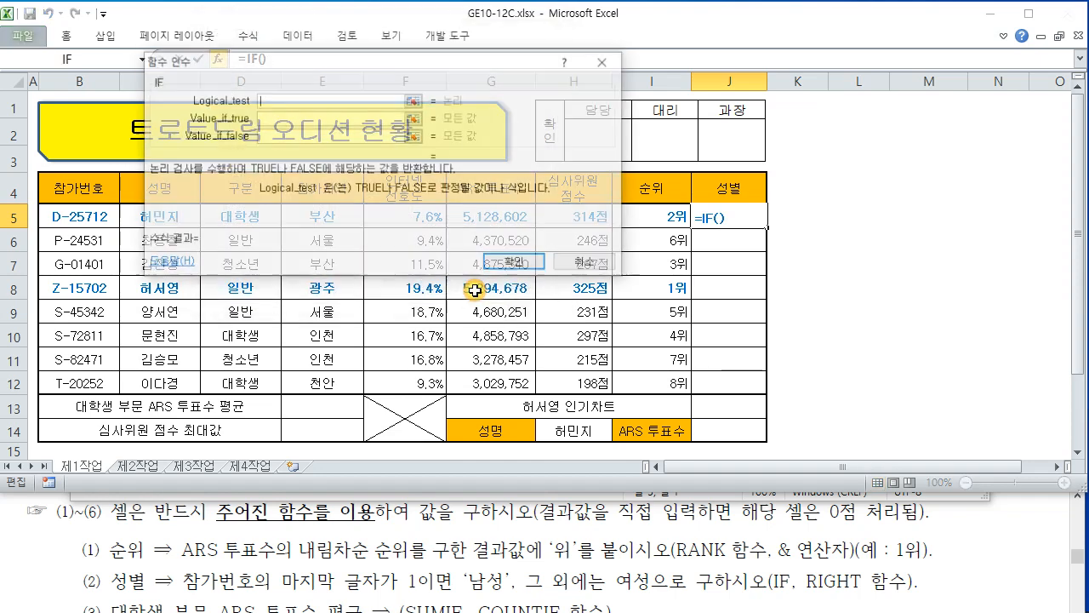
{"action": "left_click_drag", "start_coordinate": [336, 63], "coordinate": [685, 49]}
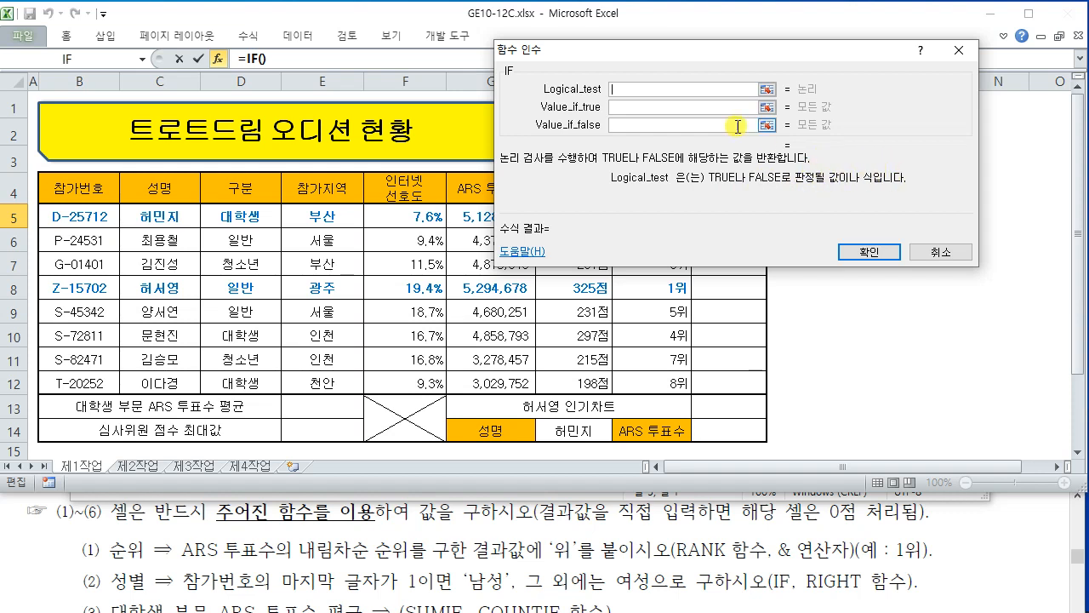
{"action": "left_click_drag", "start_coordinate": [657, 55], "coordinate": [672, 53]}
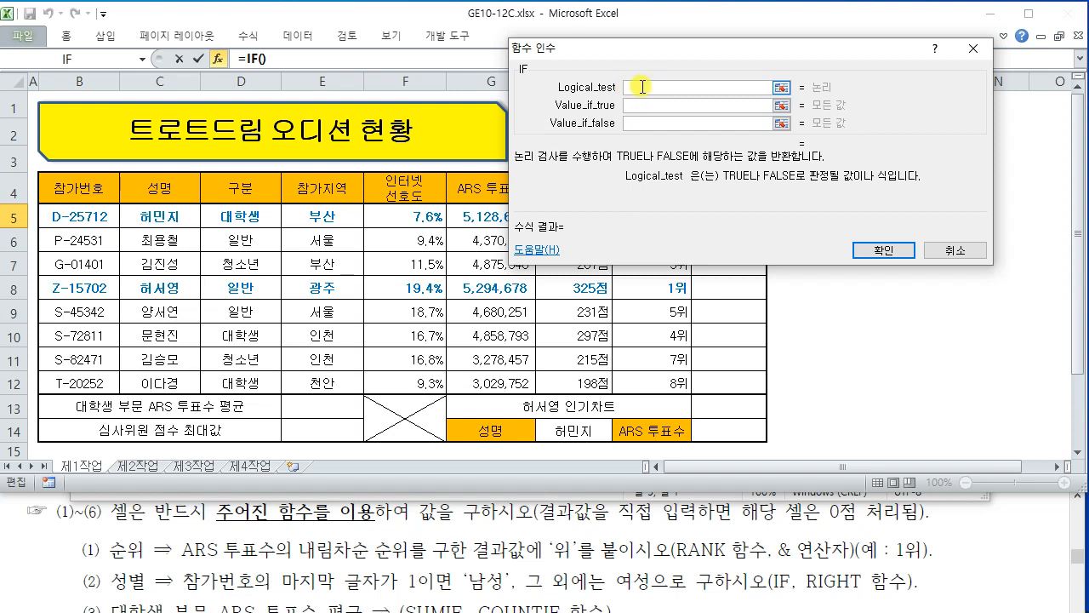
{"action": "mouse_move", "coordinate": [40, 197]}
{"action": "left_mouse_down"}
{"action": "mouse_move", "coordinate": [47, 212]}
{"action": "mouse_move", "coordinate": [121, 231]}
{"action": "mouse_move", "coordinate": [96, 228]}
{"action": "mouse_move", "coordinate": [107, 207]}
{"action": "mouse_move", "coordinate": [108, 231]}
{"action": "left_mouse_up"}
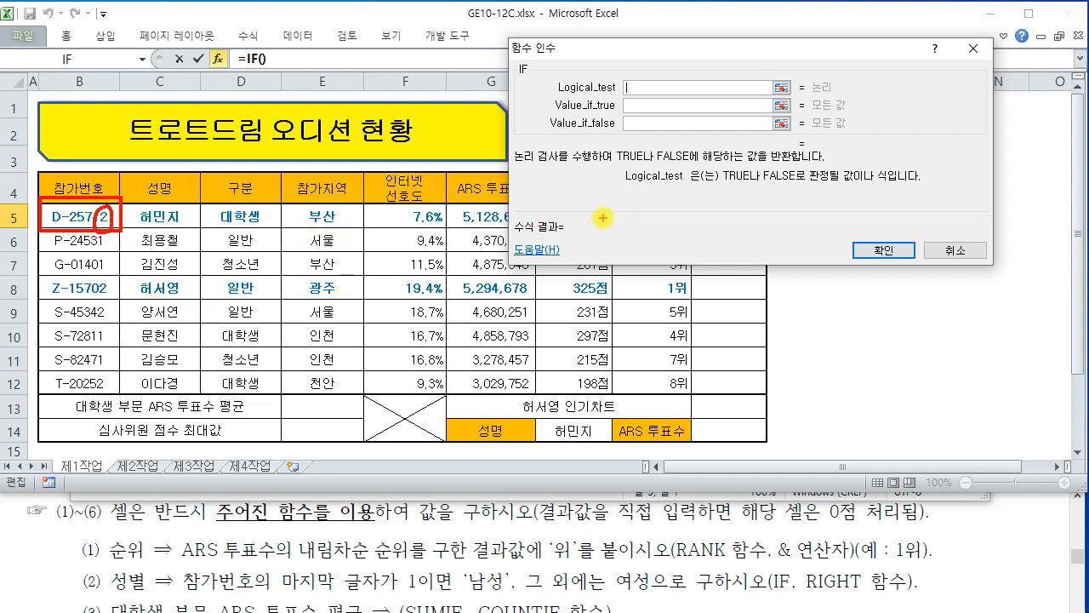
{"action": "left_click_drag", "start_coordinate": [634, 86], "coordinate": [668, 48]}
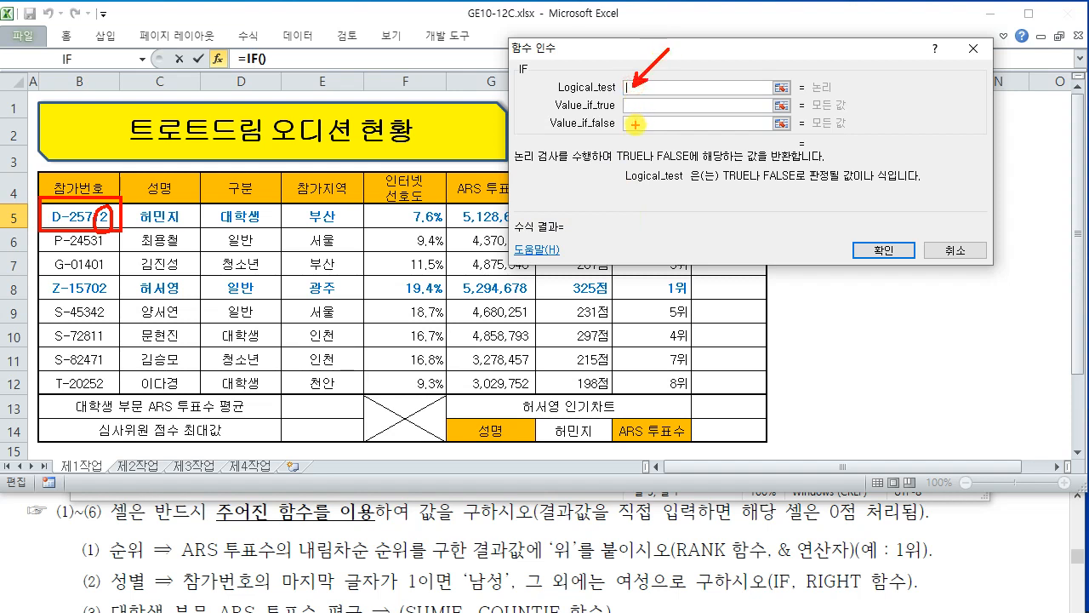
{"action": "key", "text": "Escape"}
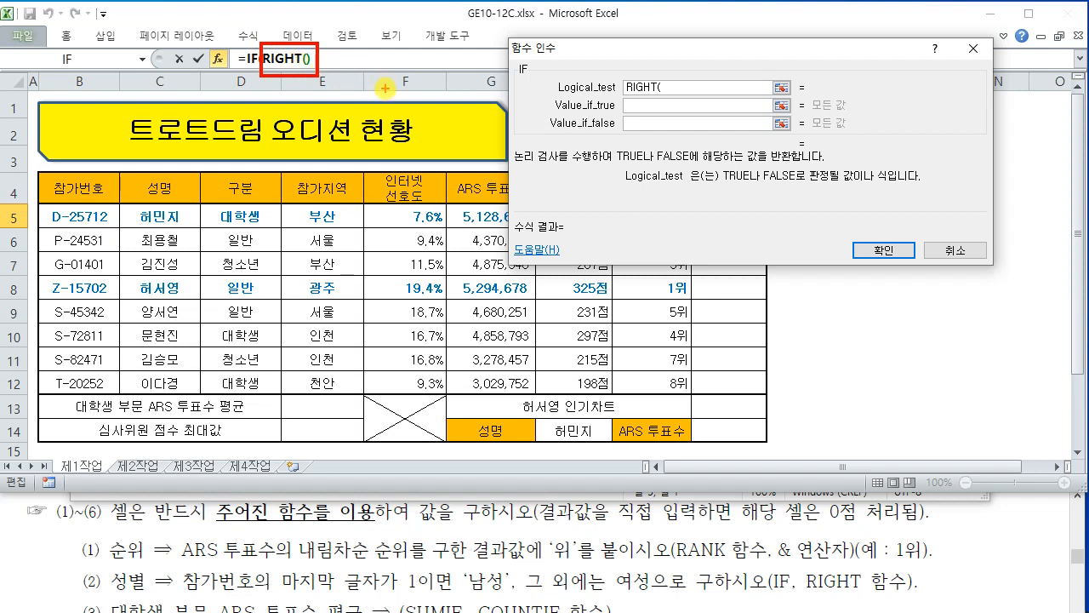
Start IF's Logical_test with a nested RIGHT( and switch to the RIGHT function's arguments.
{"action": "left_click", "coordinate": [304, 62]}
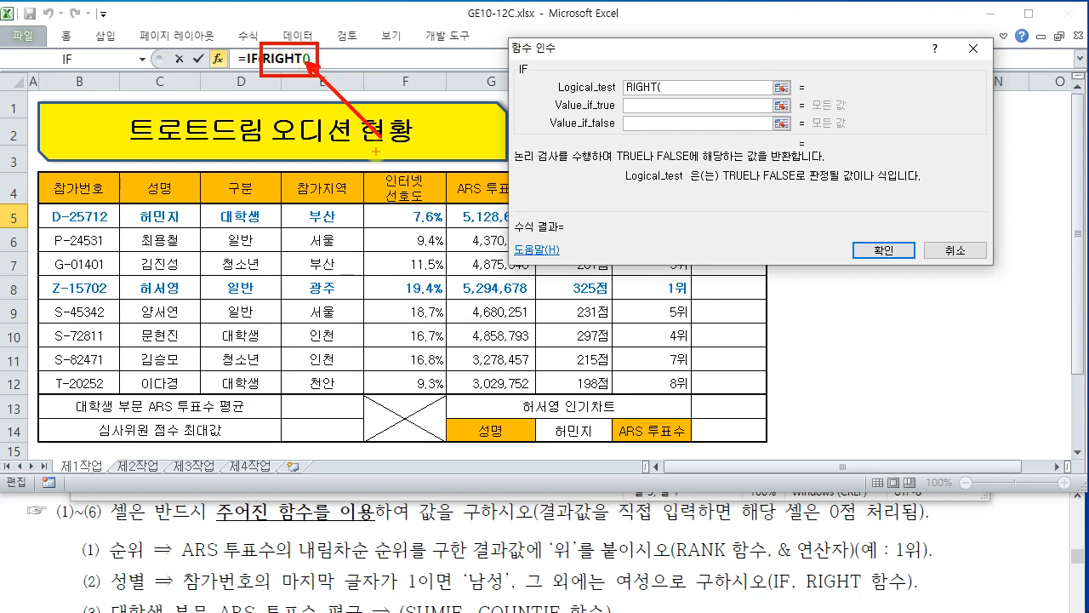
{"action": "left_click", "coordinate": [310, 58]}
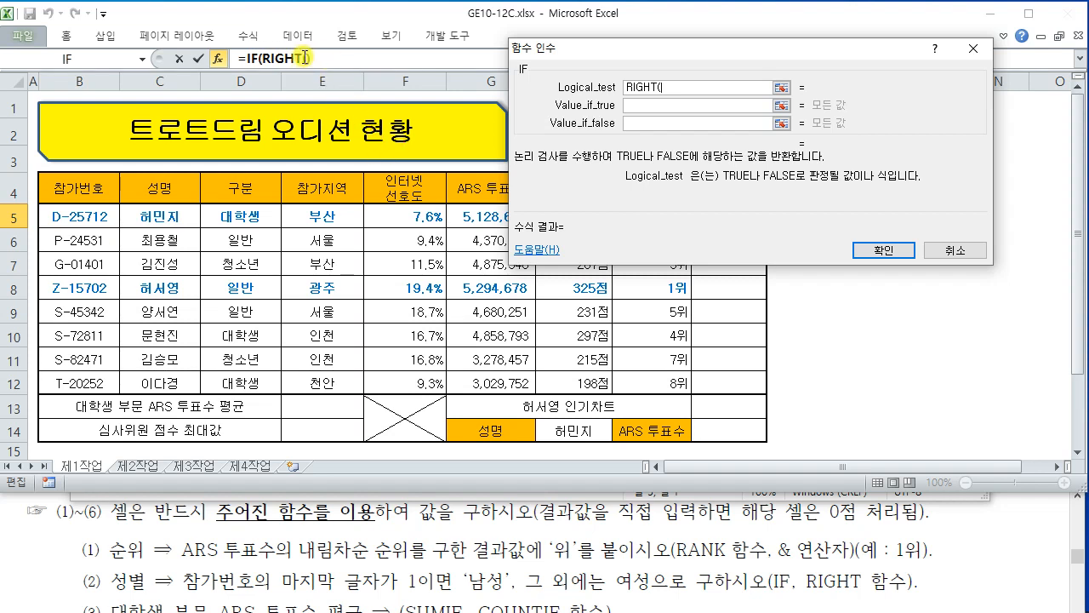
{"action": "left_click", "coordinate": [306, 58]}
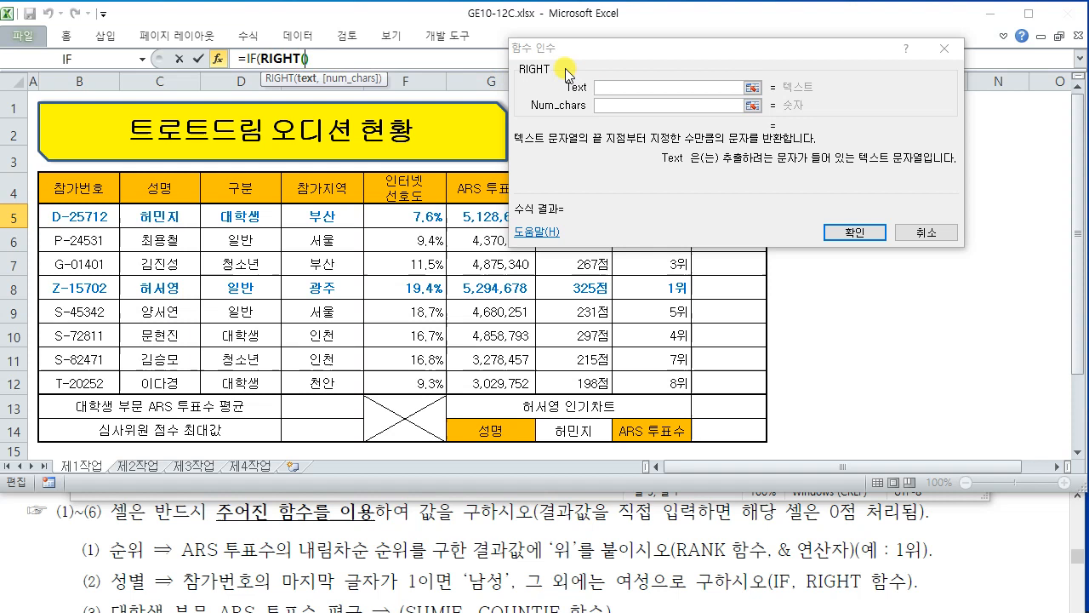
Set RIGHT's Text argument to the 참가번호 cell B5 and Num_chars to 1.
{"action": "left_click", "coordinate": [605, 85]}
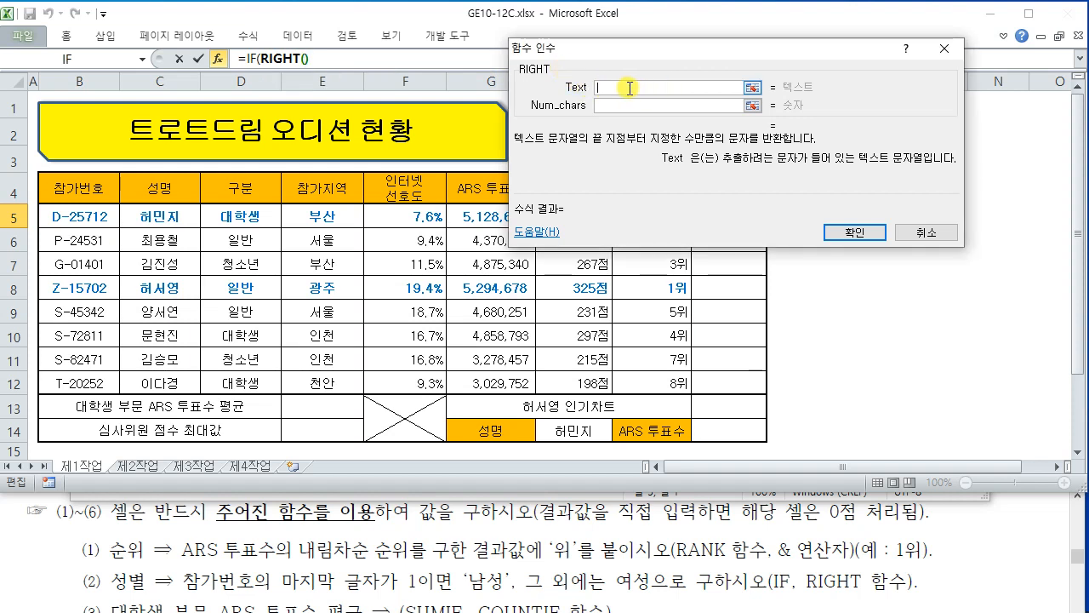
{"action": "left_click_drag", "start_coordinate": [647, 48], "coordinate": [863, 60]}
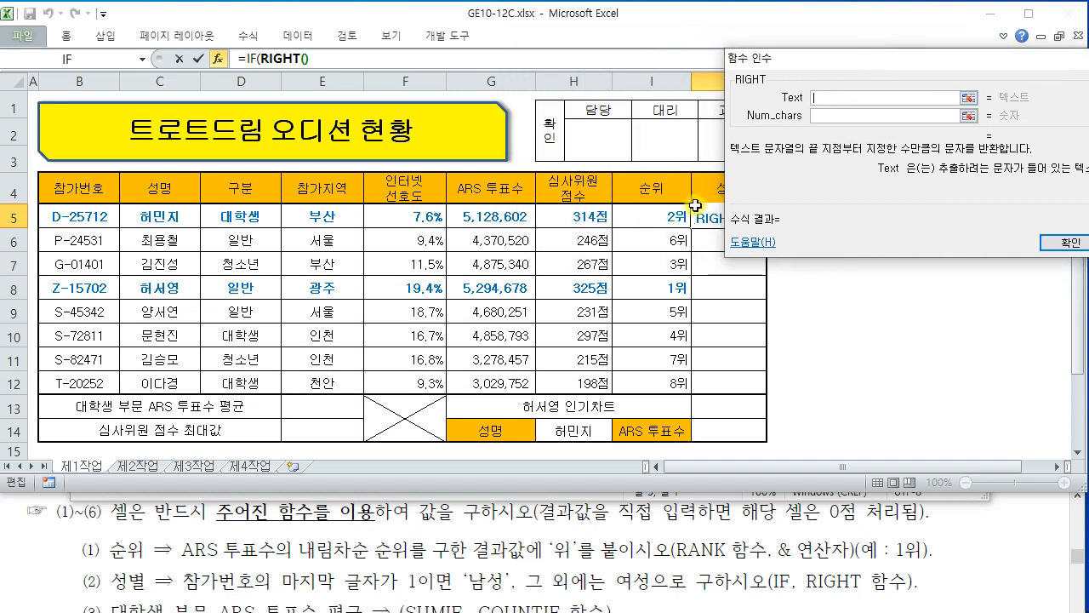
{"action": "left_click", "coordinate": [80, 217]}
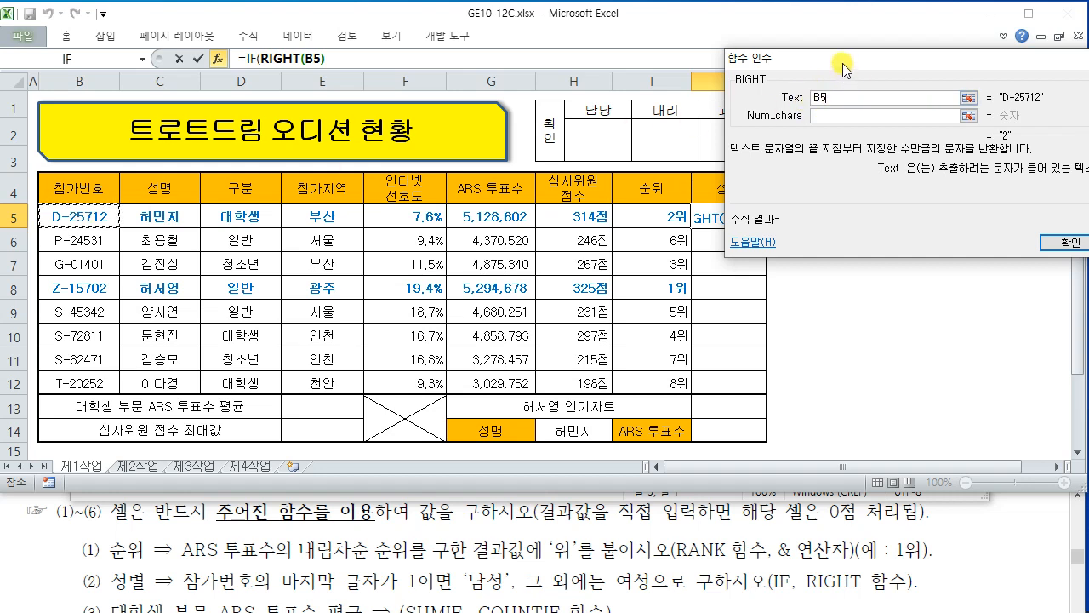
{"action": "left_click_drag", "start_coordinate": [843, 63], "coordinate": [526, 63]}
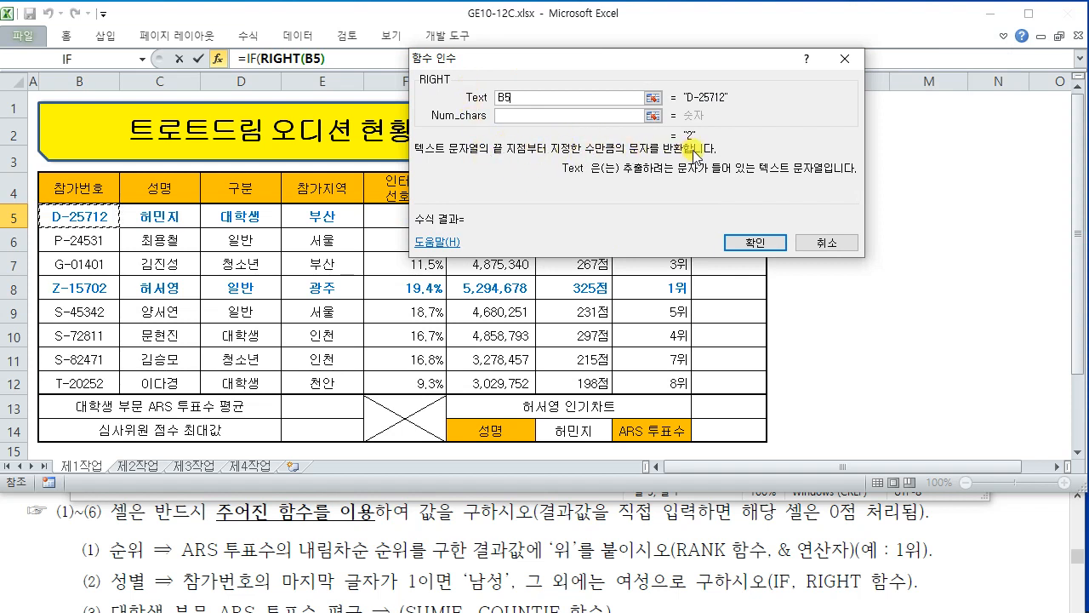
{"action": "left_click", "coordinate": [528, 115]}
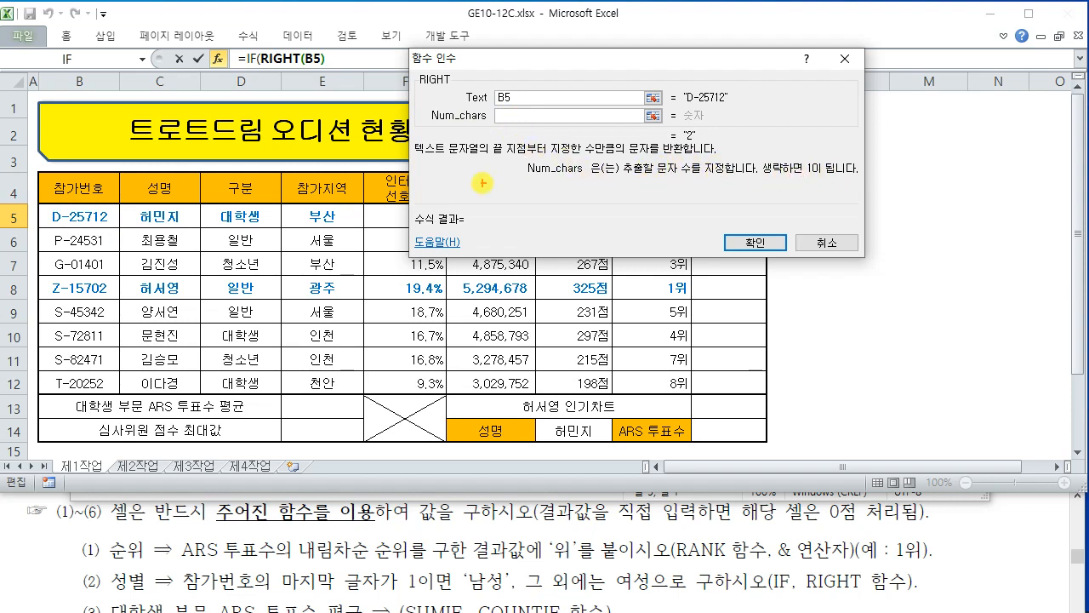
{"action": "left_click_drag", "start_coordinate": [111, 197], "coordinate": [53, 197]}
{"action": "left_click_drag", "start_coordinate": [115, 179], "coordinate": [113, 238]}
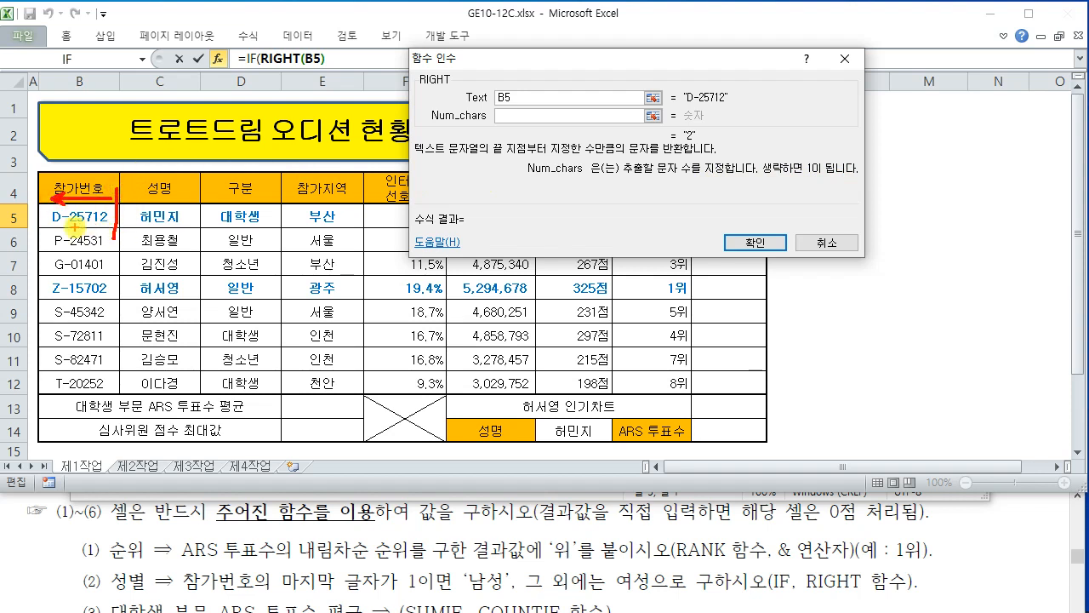
{"action": "left_click", "coordinate": [505, 115]}
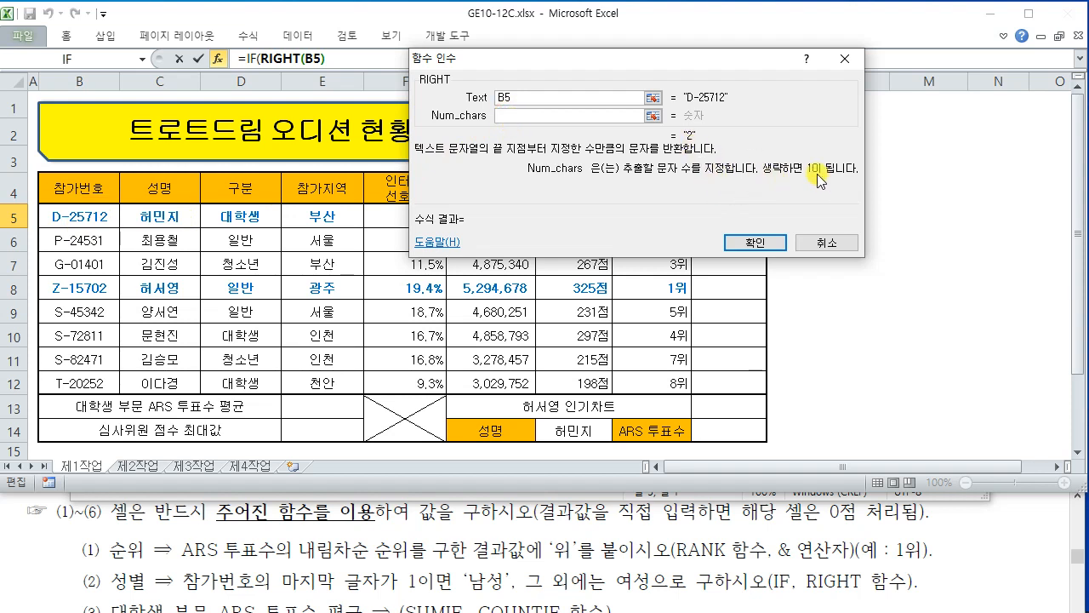
{"action": "type", "text": "1"}
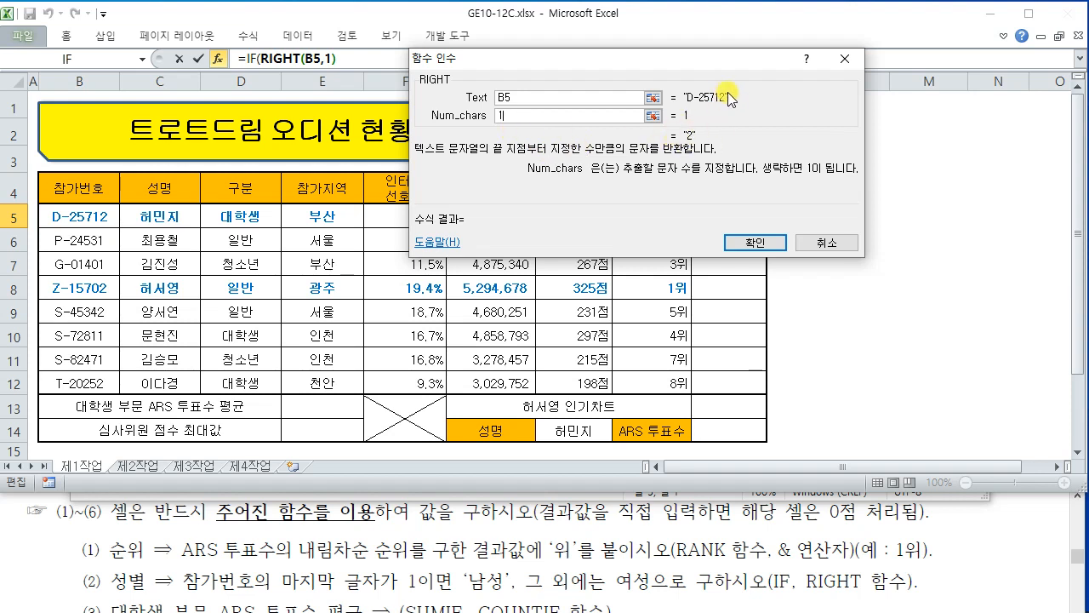
Try to confirm the RIGHT arguments while the outer IF is incomplete, and reopen the function arguments.
{"action": "left_click", "coordinate": [769, 245]}
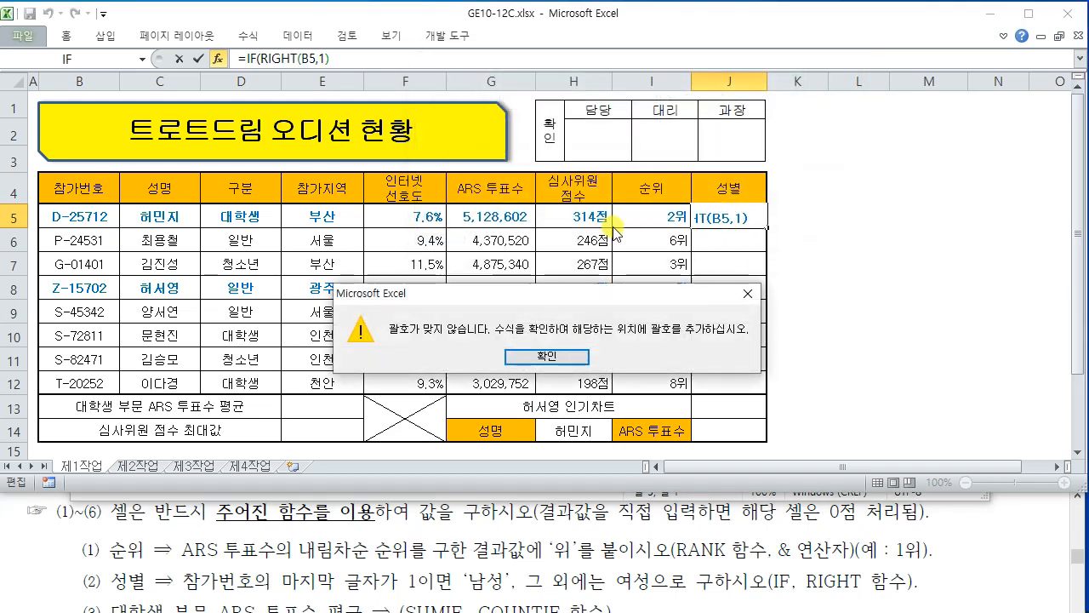
{"action": "left_click", "coordinate": [536, 356]}
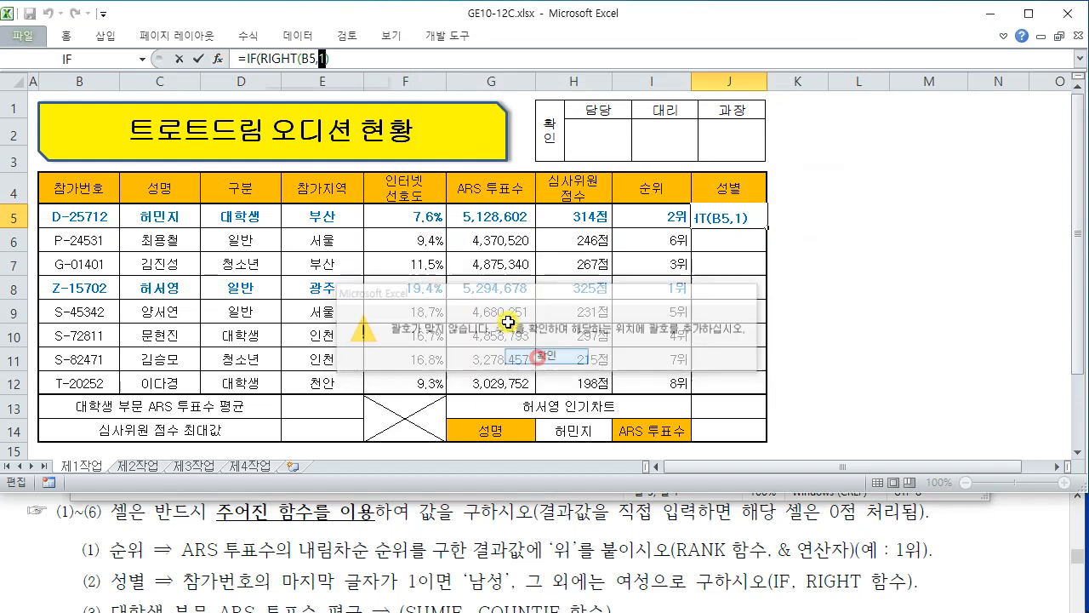
{"action": "left_click", "coordinate": [343, 57]}
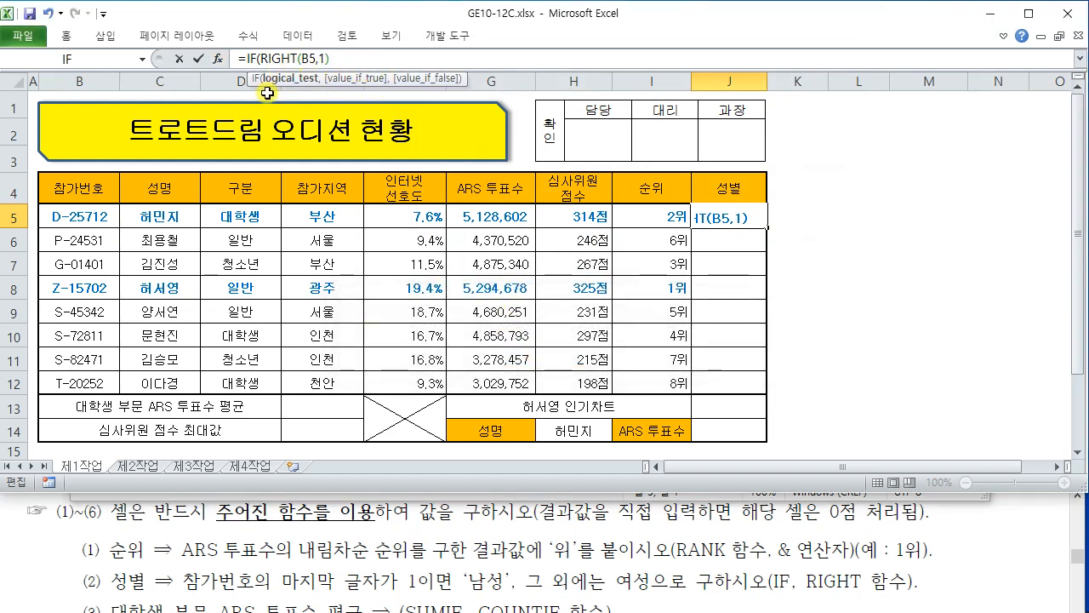
{"action": "left_click", "coordinate": [218, 58]}
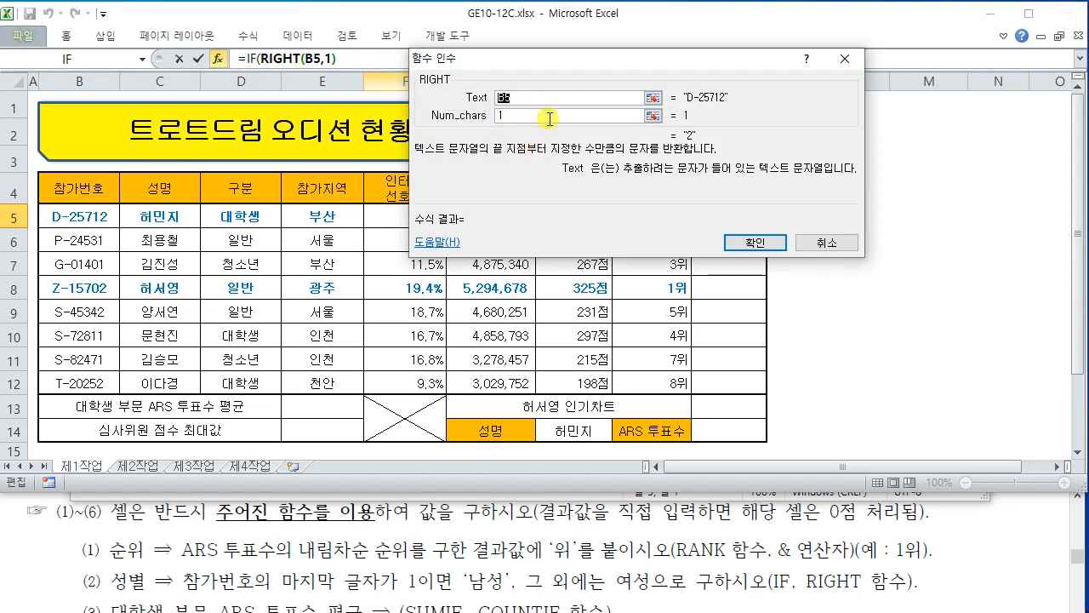
Return to the IF arguments, check question (2), and extend Logical_test to RIGHT(B5,1)=1.
{"action": "left_click", "coordinate": [260, 58]}
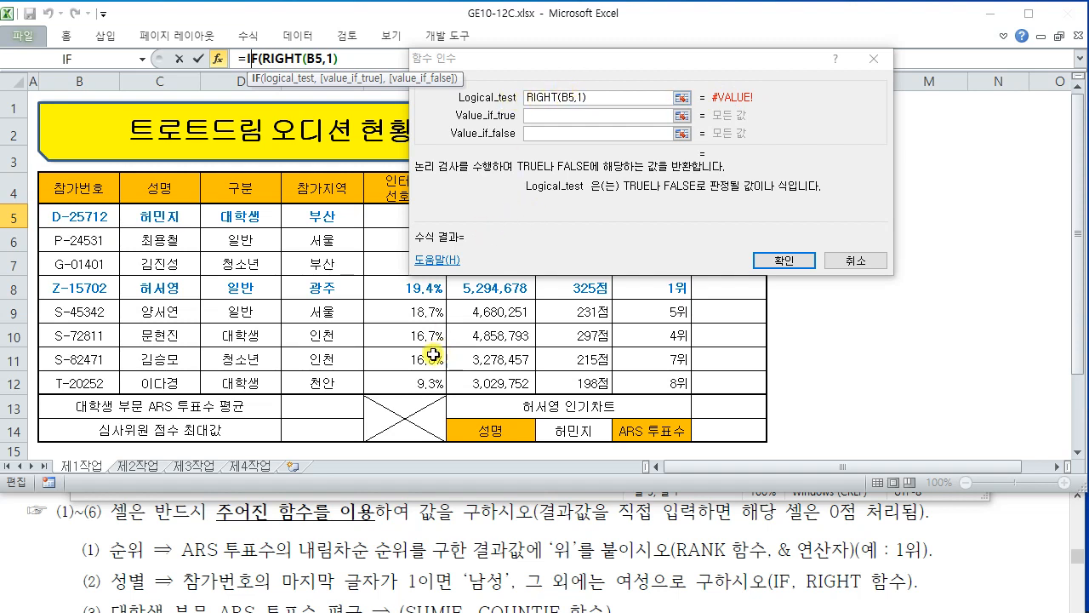
{"action": "left_click", "coordinate": [428, 549]}
{"action": "scroll", "coordinate": [428, 549], "scroll_direction": "down", "scroll_amount": 1}
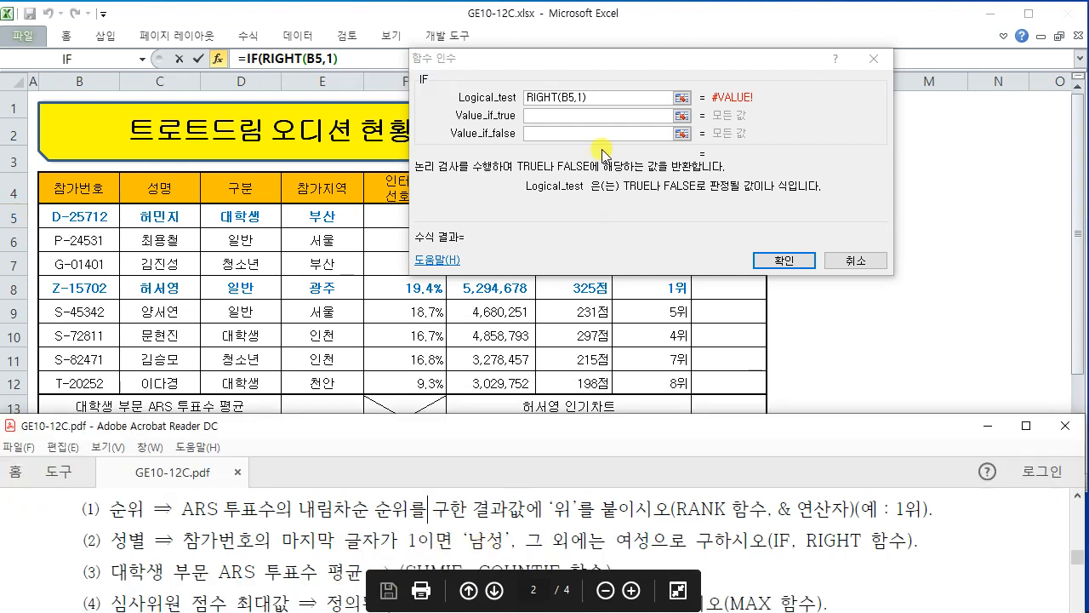
{"action": "left_click", "coordinate": [602, 100]}
{"action": "left_click", "coordinate": [602, 96]}
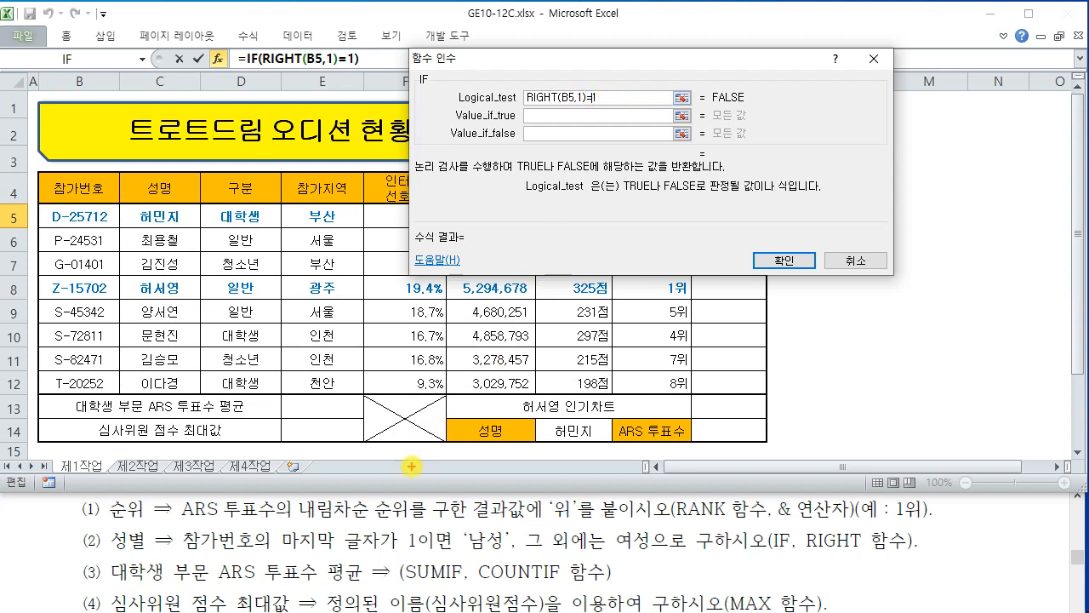
Put the 1 in Logical_test in quotation marks as text, making the condition RIGHT(B5,1)="1".
{"action": "left_click_drag", "start_coordinate": [343, 549], "coordinate": [378, 547]}
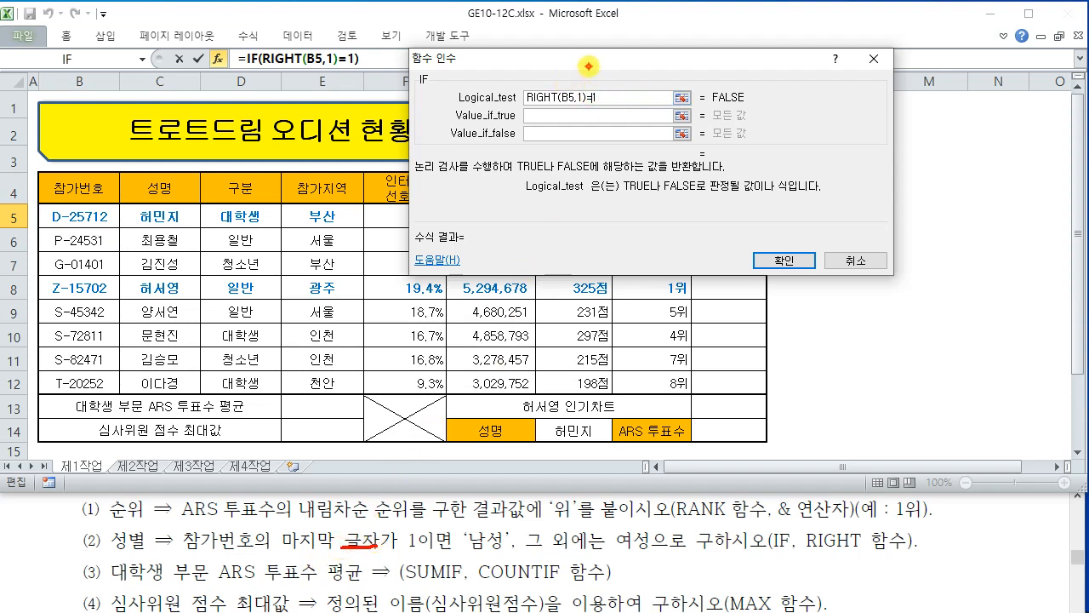
{"action": "mouse_move", "coordinate": [593, 69]}
{"action": "left_mouse_down"}
{"action": "mouse_move", "coordinate": [589, 77]}
{"action": "mouse_move", "coordinate": [628, 74]}
{"action": "left_mouse_up"}
{"action": "left_click_drag", "start_coordinate": [637, 66], "coordinate": [612, 78]}
{"action": "key", "text": "Escape"}
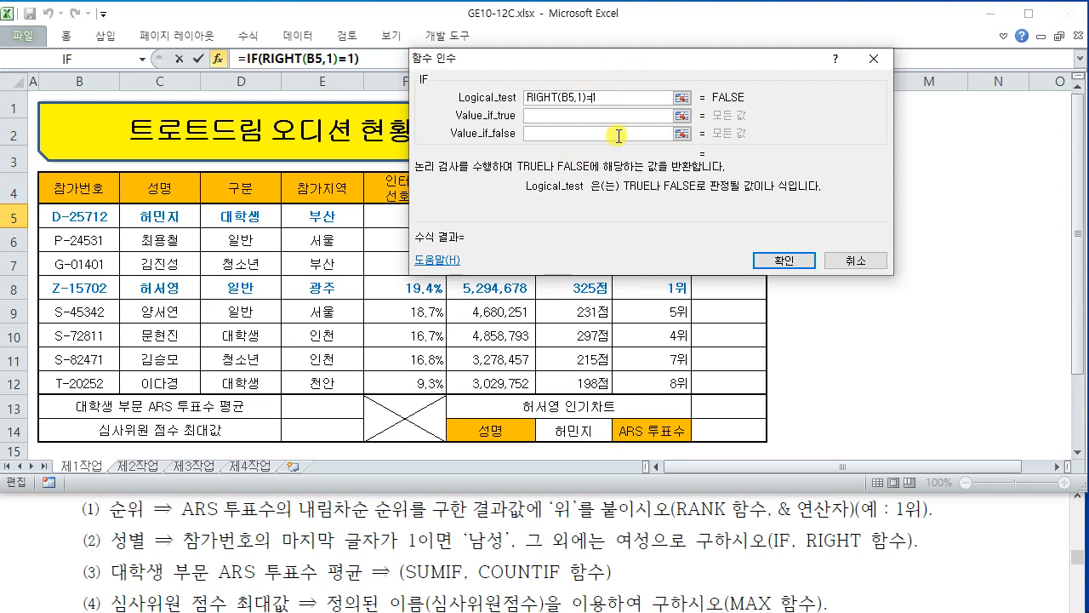
{"action": "left_click", "coordinate": [627, 100]}
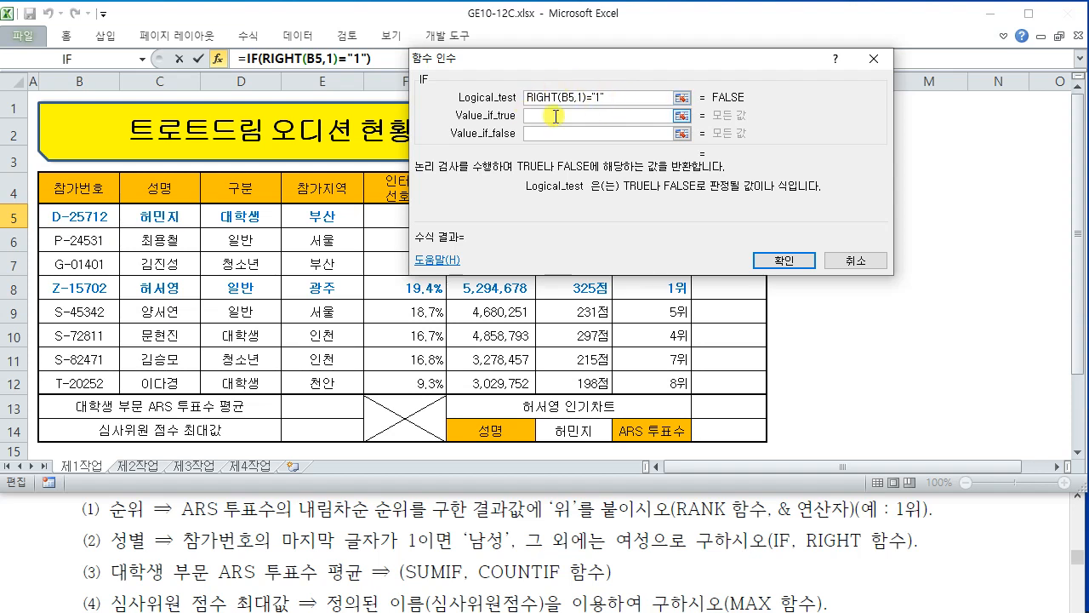
Set IF's Value_if_true to "남성", including the quotation marks.
{"action": "left_click", "coordinate": [537, 117]}
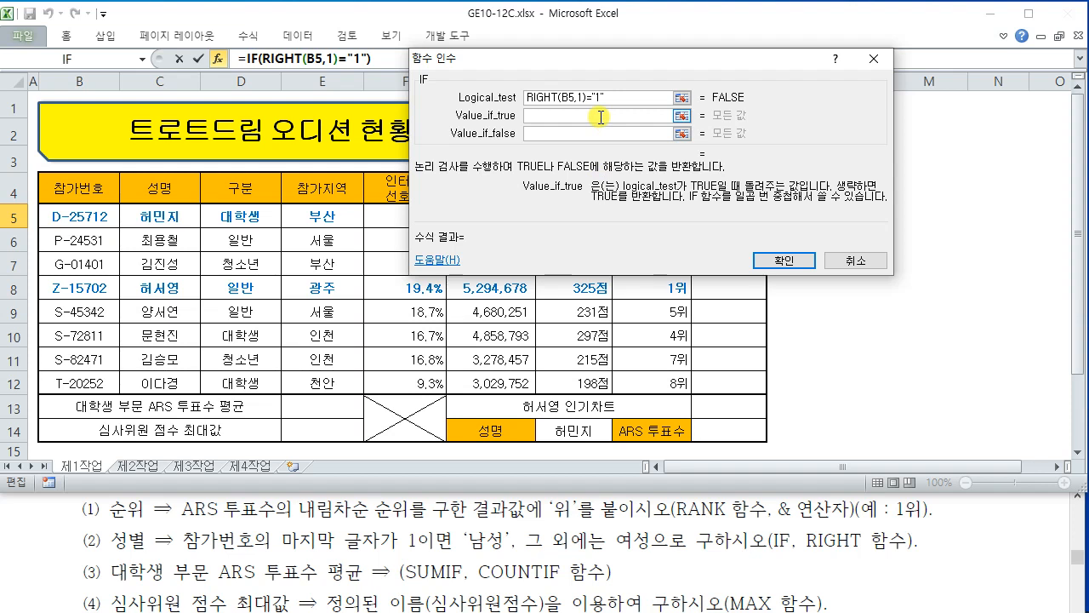
{"action": "type", "text": "나"}
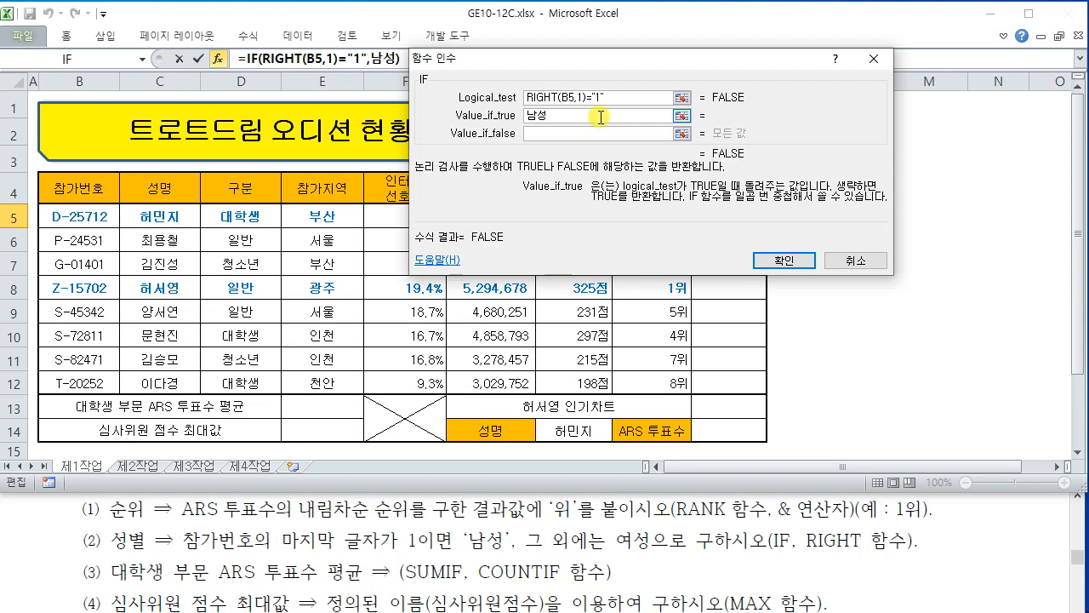
{"action": "type", "text": "\"남성"}
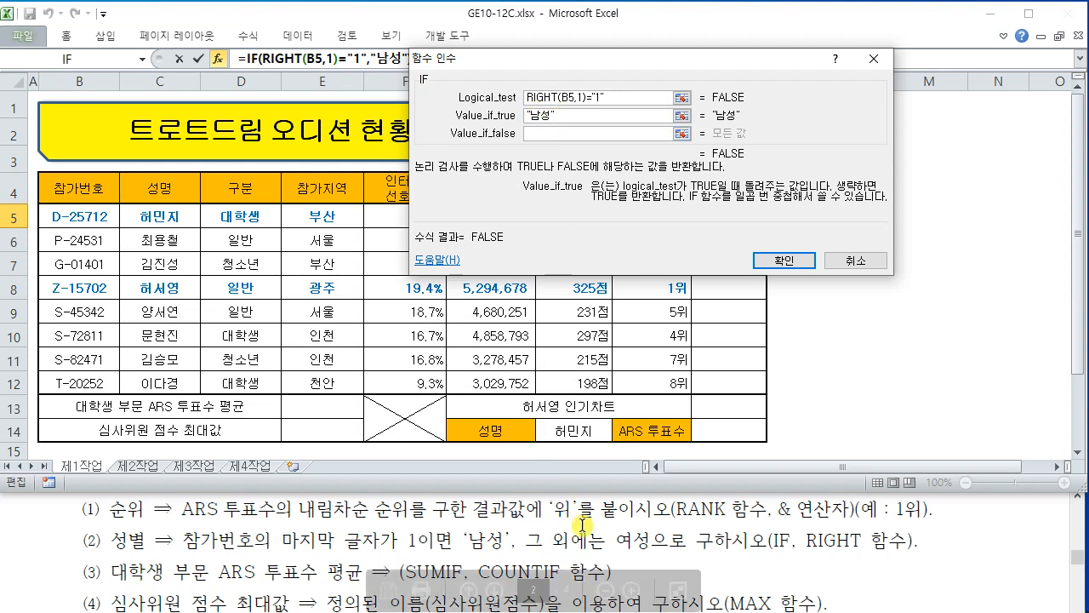
Set IF's Value_if_false to "여성", including the quotation marks, and confirm the function arguments.
{"action": "left_click", "coordinate": [541, 133]}
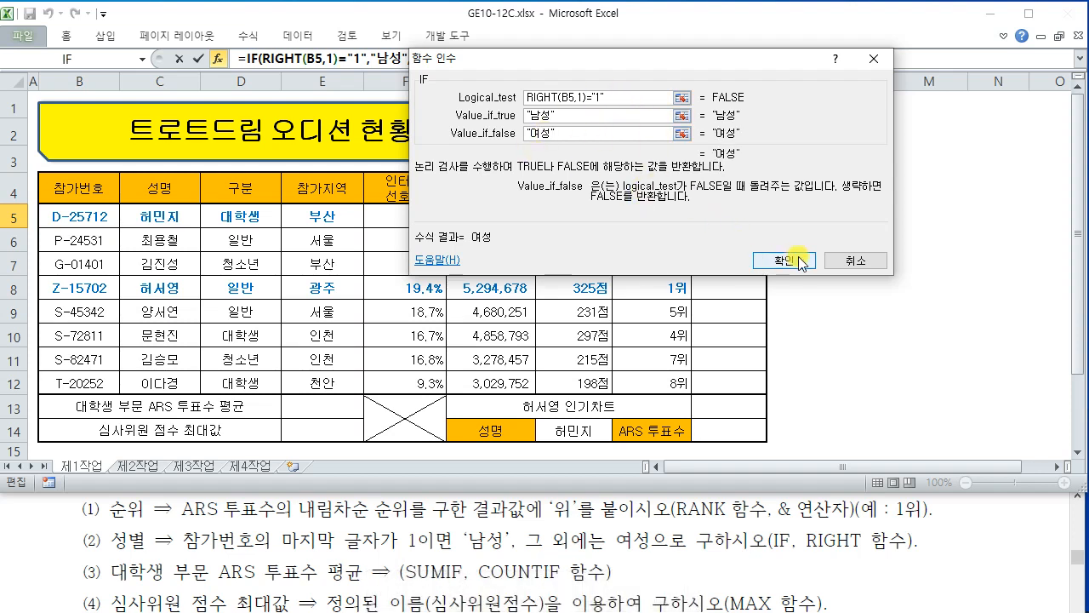
{"action": "left_click_drag", "start_coordinate": [670, 59], "coordinate": [685, 139]}
{"action": "left_click", "coordinate": [799, 340]}
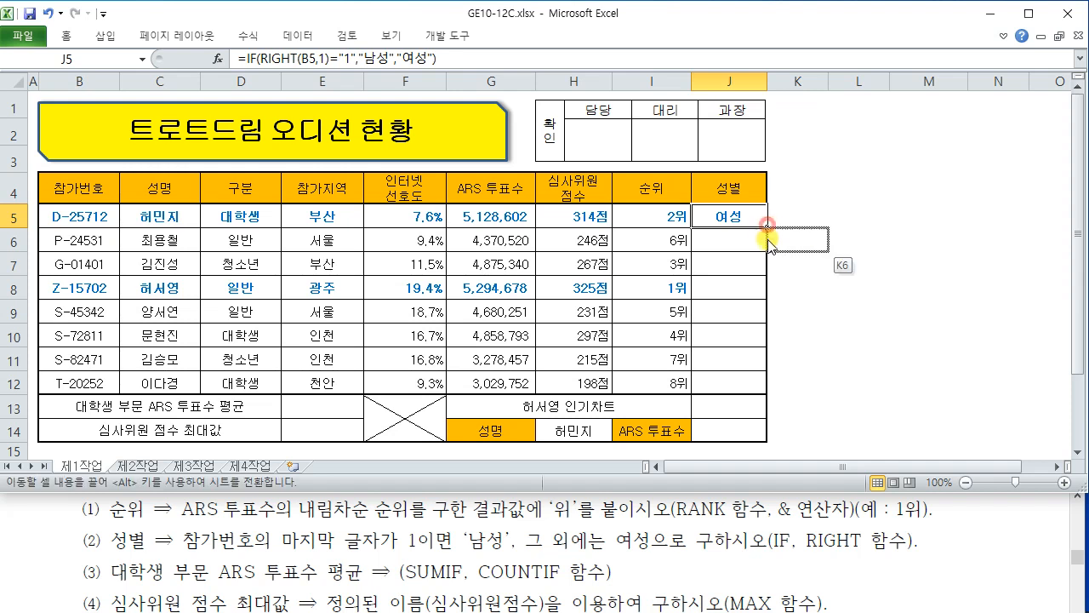
Fill the 성별 formula from J5 down to J12 without formatting.
{"action": "left_click_drag", "start_coordinate": [768, 227], "coordinate": [762, 388]}
{"action": "left_click", "coordinate": [784, 414]}
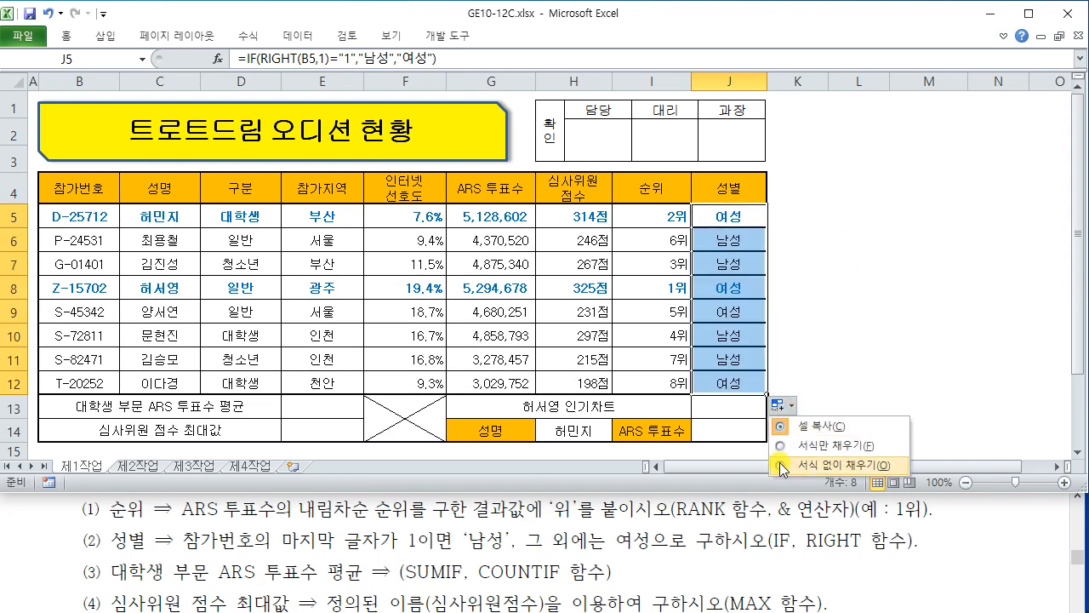
{"action": "left_click", "coordinate": [783, 465]}
{"action": "left_click", "coordinate": [854, 359]}
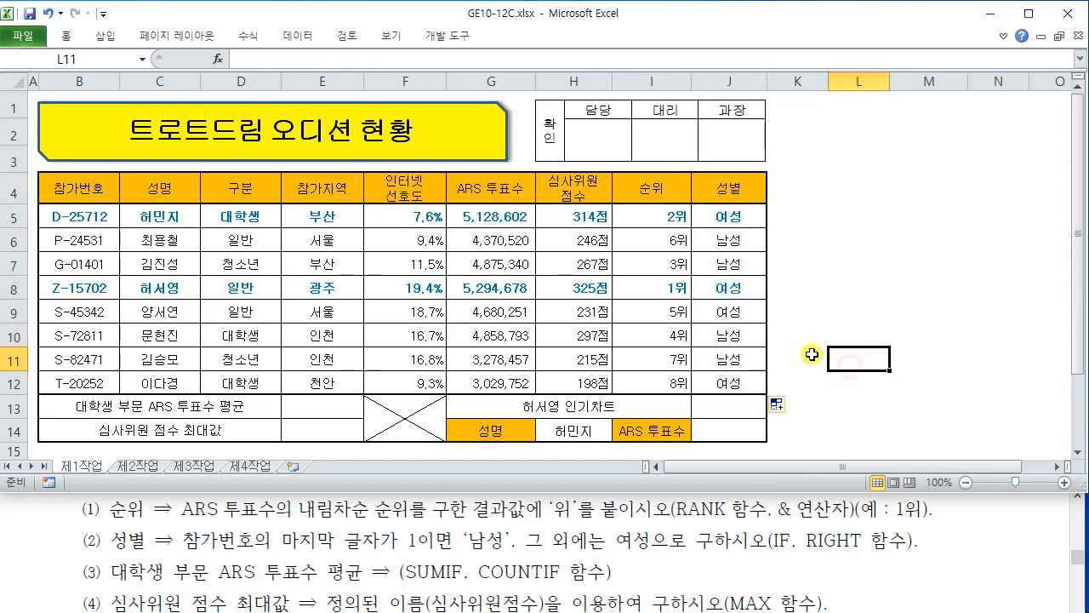
Examine the 성별 formula in J5 and the empty answer cells E13, E14, J13 and J14, ending with E13 selected.
{"action": "left_click", "coordinate": [739, 218]}
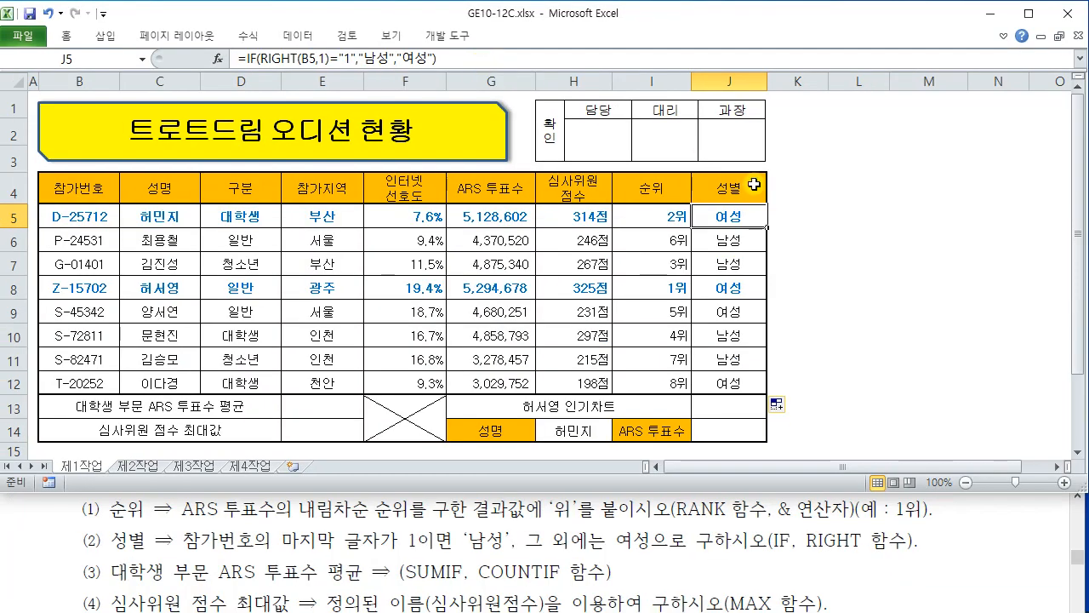
{"action": "left_click", "coordinate": [949, 319]}
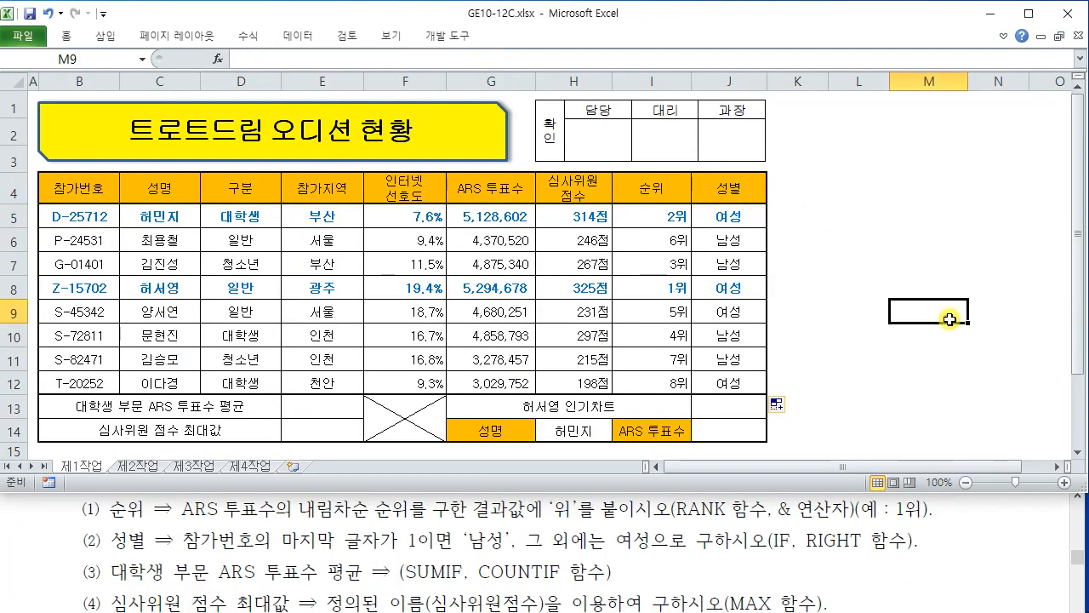
{"action": "left_click", "coordinate": [308, 403]}
{"action": "left_click", "coordinate": [311, 428]}
{"action": "left_click", "coordinate": [713, 406]}
{"action": "left_click", "coordinate": [725, 425]}
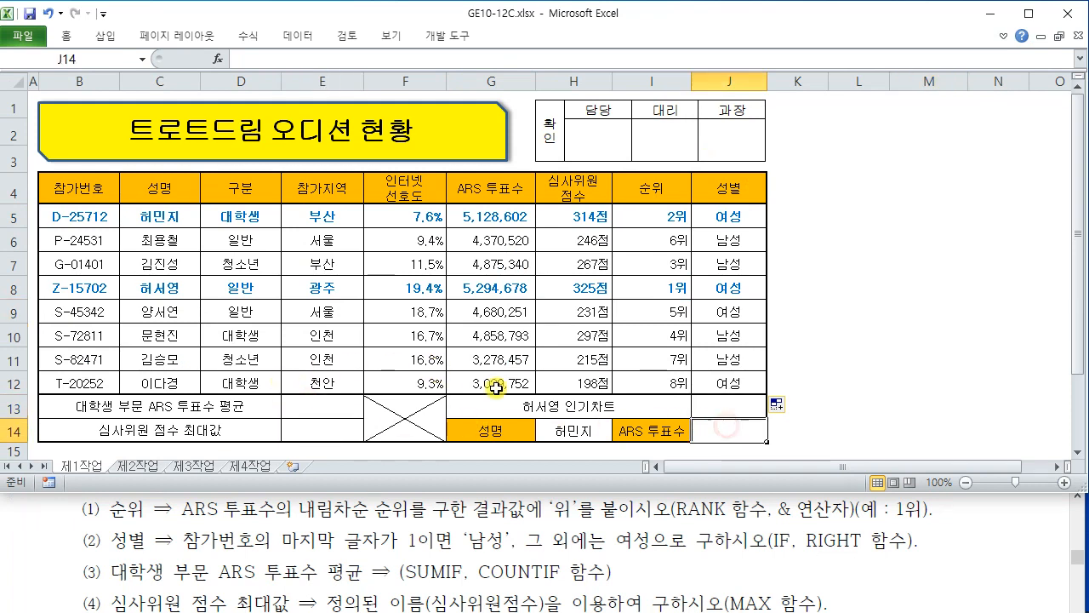
{"action": "left_click", "coordinate": [315, 407]}
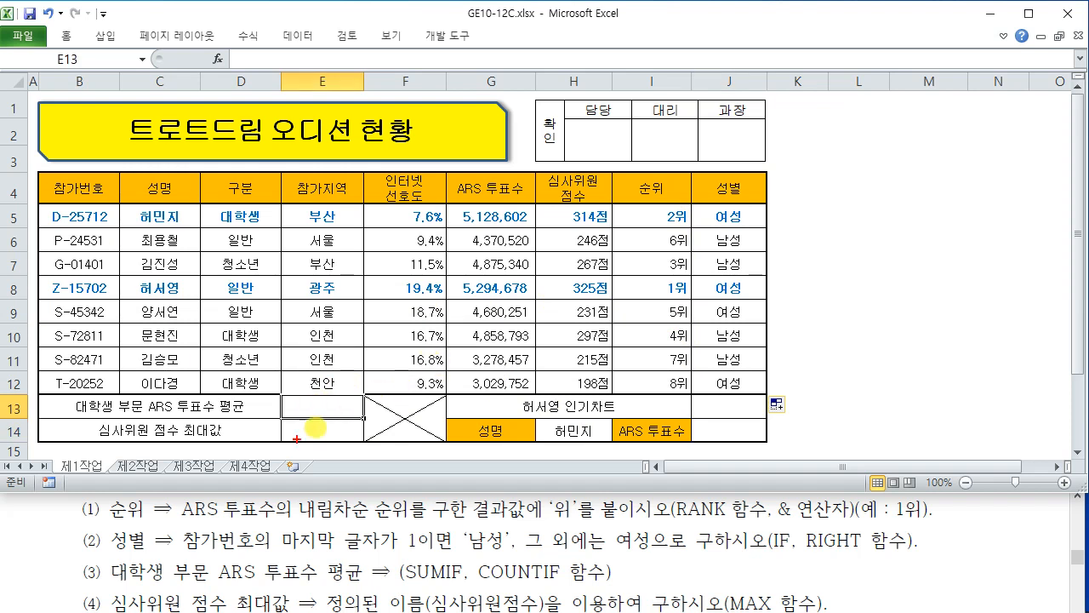
{"action": "left_click_drag", "start_coordinate": [220, 580], "coordinate": [606, 583]}
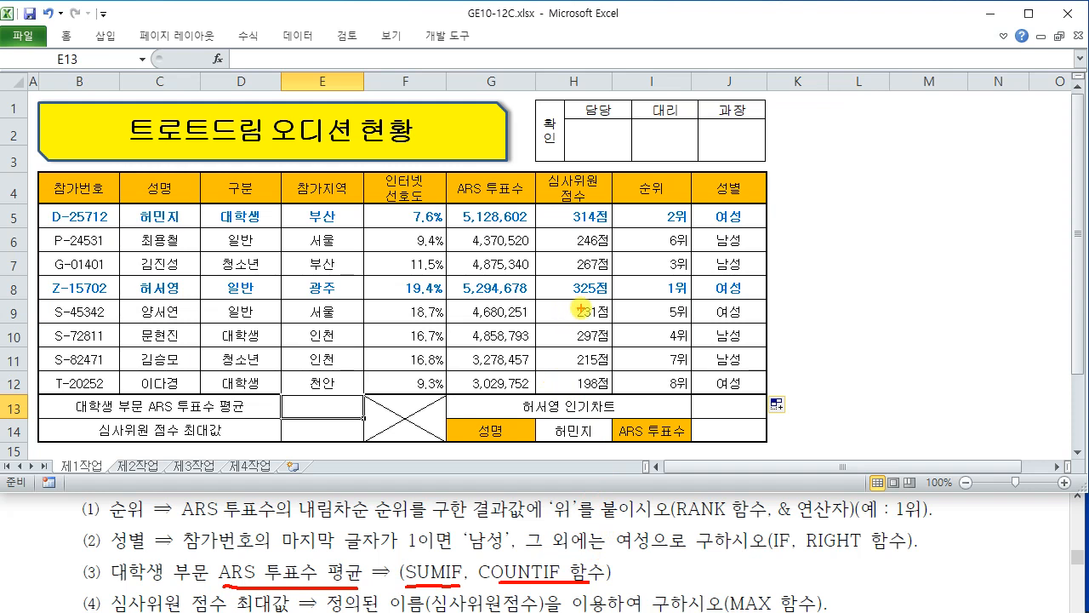
{"action": "left_click_drag", "start_coordinate": [636, 88], "coordinate": [560, 162]}
{"action": "mouse_move", "coordinate": [667, 123]}
{"action": "left_mouse_down"}
{"action": "mouse_move", "coordinate": [688, 111]}
{"action": "mouse_move", "coordinate": [687, 137]}
{"action": "left_mouse_up"}
{"action": "mouse_move", "coordinate": [633, 159]}
{"action": "left_mouse_down"}
{"action": "mouse_move", "coordinate": [688, 151]}
{"action": "mouse_move", "coordinate": [671, 173]}
{"action": "left_mouse_up"}
{"action": "left_click_drag", "start_coordinate": [648, 171], "coordinate": [726, 187]}
{"action": "left_click_drag", "start_coordinate": [466, 222], "coordinate": [719, 223]}
{"action": "left_click_drag", "start_coordinate": [509, 228], "coordinate": [775, 228]}
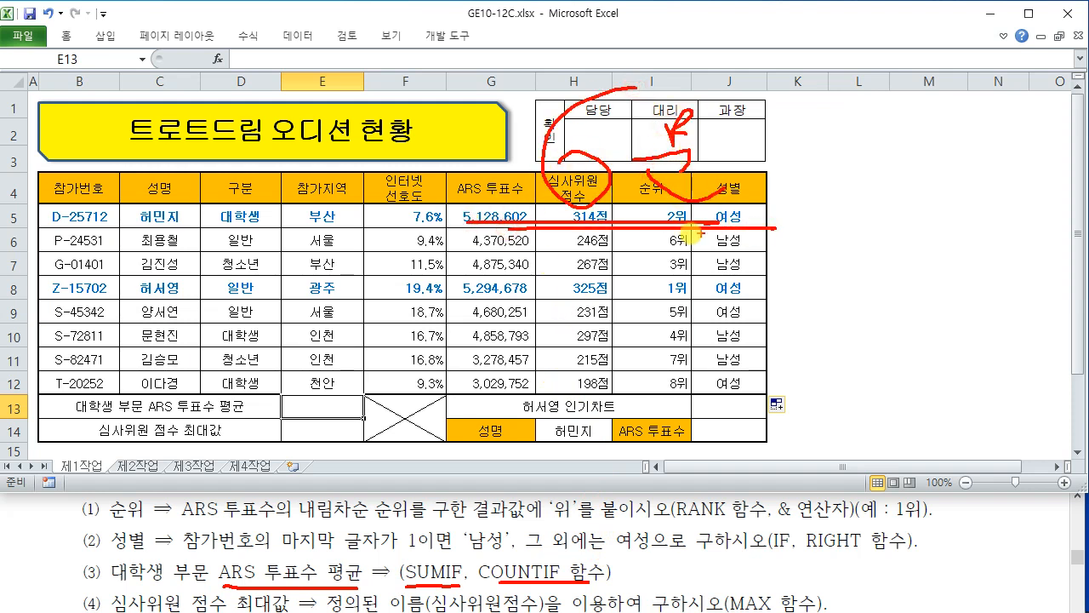
{"action": "mouse_move", "coordinate": [587, 257]}
{"action": "left_mouse_down"}
{"action": "mouse_move", "coordinate": [588, 349]}
{"action": "mouse_move", "coordinate": [638, 319]}
{"action": "mouse_move", "coordinate": [659, 324]}
{"action": "left_mouse_up"}
{"action": "mouse_move", "coordinate": [683, 296]}
{"action": "left_mouse_down"}
{"action": "mouse_move", "coordinate": [698, 300]}
{"action": "mouse_move", "coordinate": [697, 353]}
{"action": "left_mouse_up"}
{"action": "left_click_drag", "start_coordinate": [612, 366], "coordinate": [707, 369]}
{"action": "left_click_drag", "start_coordinate": [567, 372], "coordinate": [708, 372]}
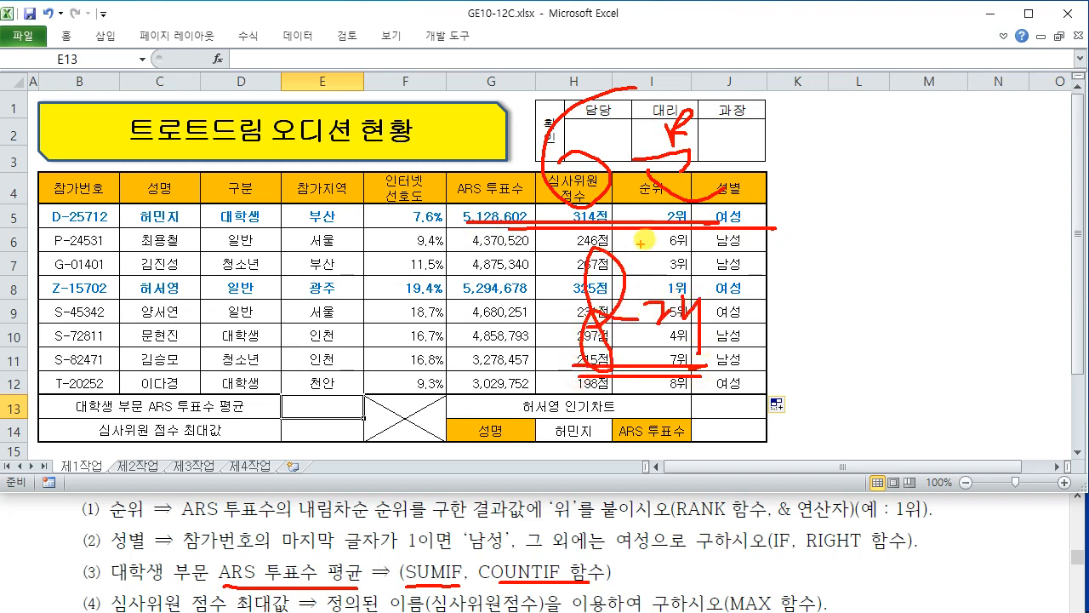
{"action": "left_click_drag", "start_coordinate": [714, 136], "coordinate": [749, 163]}
{"action": "left_click_drag", "start_coordinate": [766, 124], "coordinate": [766, 204]}
{"action": "mouse_move", "coordinate": [779, 286]}
{"action": "left_mouse_down"}
{"action": "mouse_move", "coordinate": [800, 312]}
{"action": "mouse_move", "coordinate": [856, 300]}
{"action": "mouse_move", "coordinate": [894, 340]}
{"action": "mouse_move", "coordinate": [862, 327]}
{"action": "left_mouse_up"}
{"action": "mouse_move", "coordinate": [937, 242]}
{"action": "left_mouse_down"}
{"action": "mouse_move", "coordinate": [947, 274]}
{"action": "mouse_move", "coordinate": [979, 272]}
{"action": "left_mouse_up"}
{"action": "left_click_drag", "start_coordinate": [994, 255], "coordinate": [996, 274]}
{"action": "mouse_move", "coordinate": [1009, 247]}
{"action": "left_mouse_down"}
{"action": "mouse_move", "coordinate": [1009, 281]}
{"action": "mouse_move", "coordinate": [919, 294]}
{"action": "left_mouse_up"}
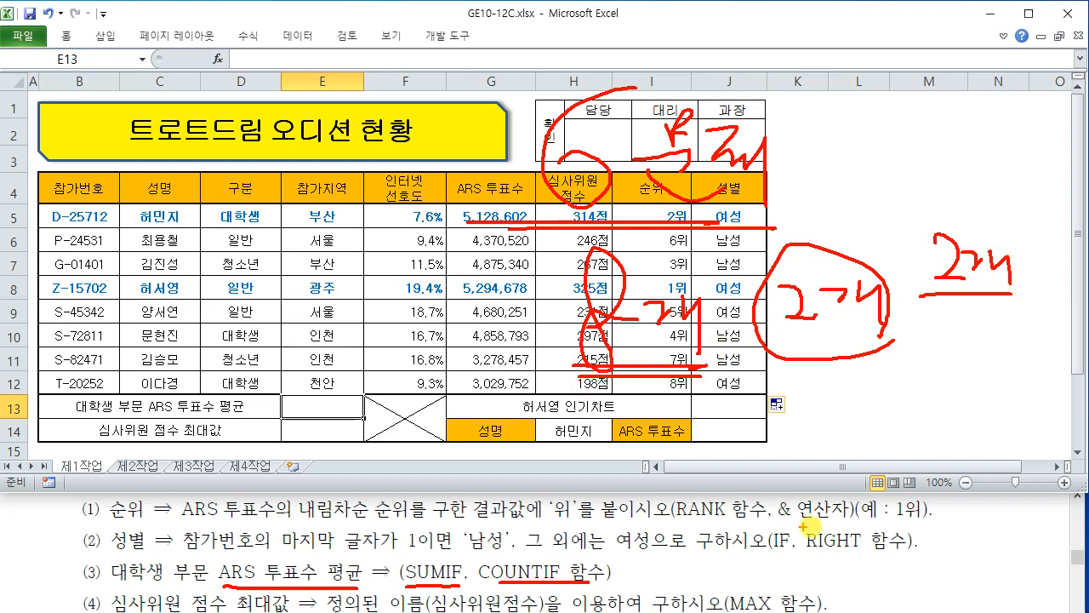
{"action": "left_click_drag", "start_coordinate": [764, 559], "coordinate": [873, 553]}
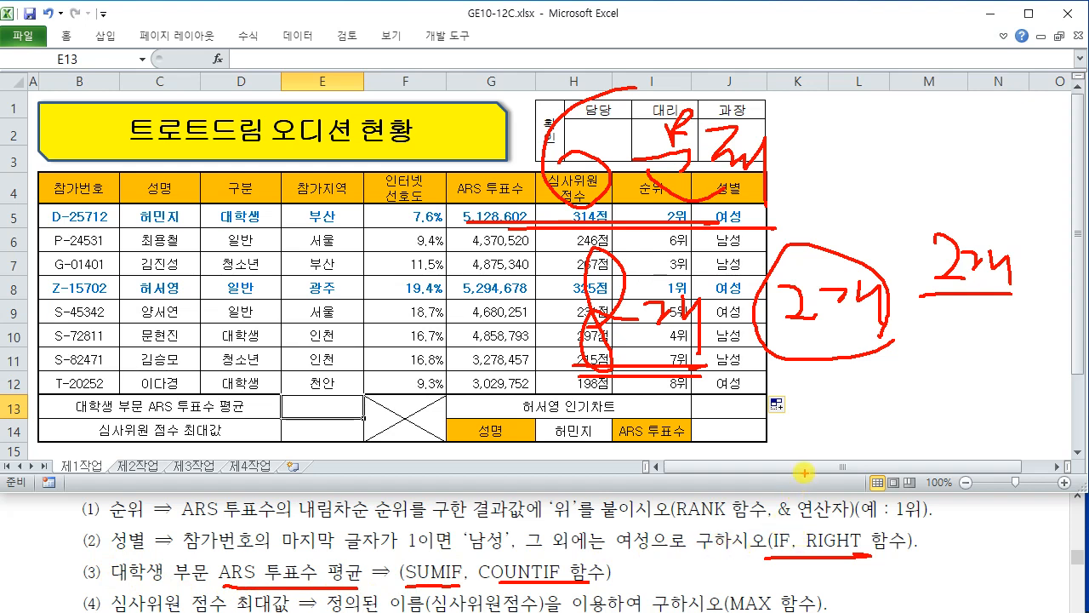
{"action": "key", "text": "Escape"}
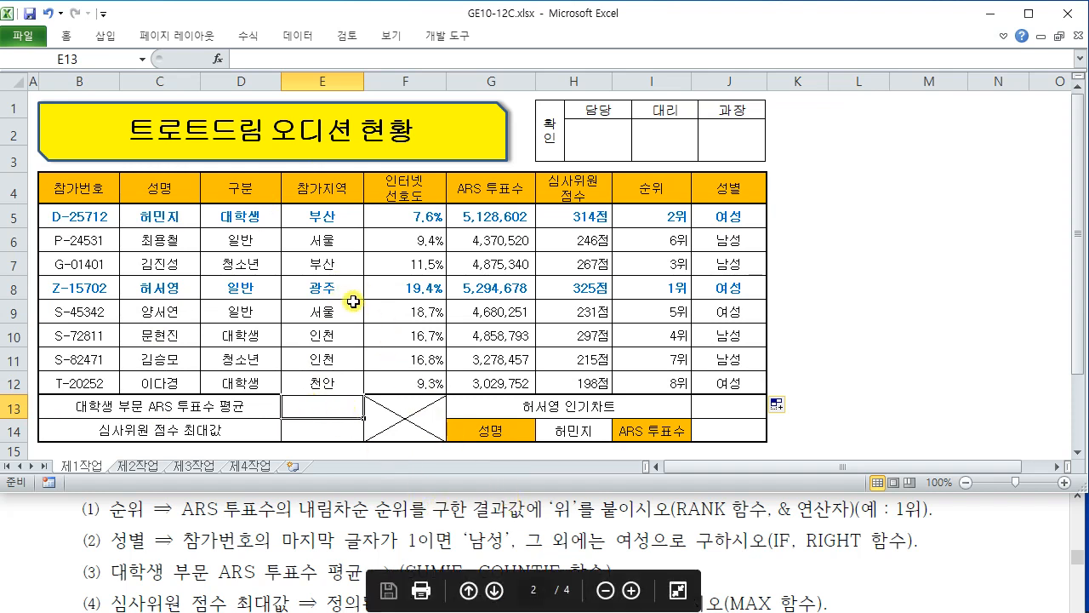
Search for the SUMIF function and insert it in E13, keeping its arguments dialog clear of the 구분 column.
{"action": "left_click", "coordinate": [221, 60]}
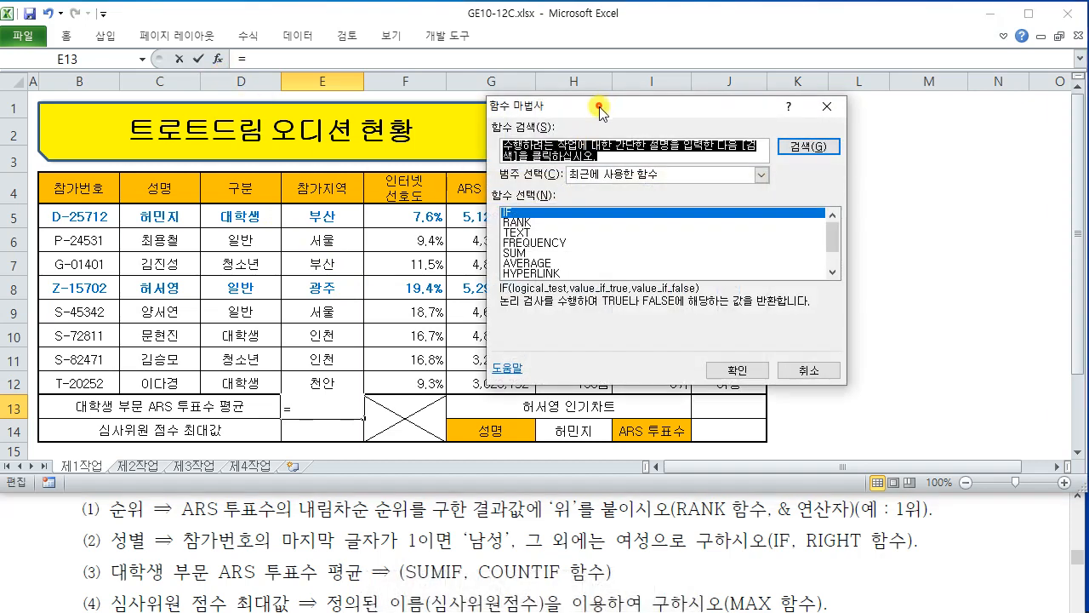
{"action": "left_click_drag", "start_coordinate": [598, 107], "coordinate": [478, 107]}
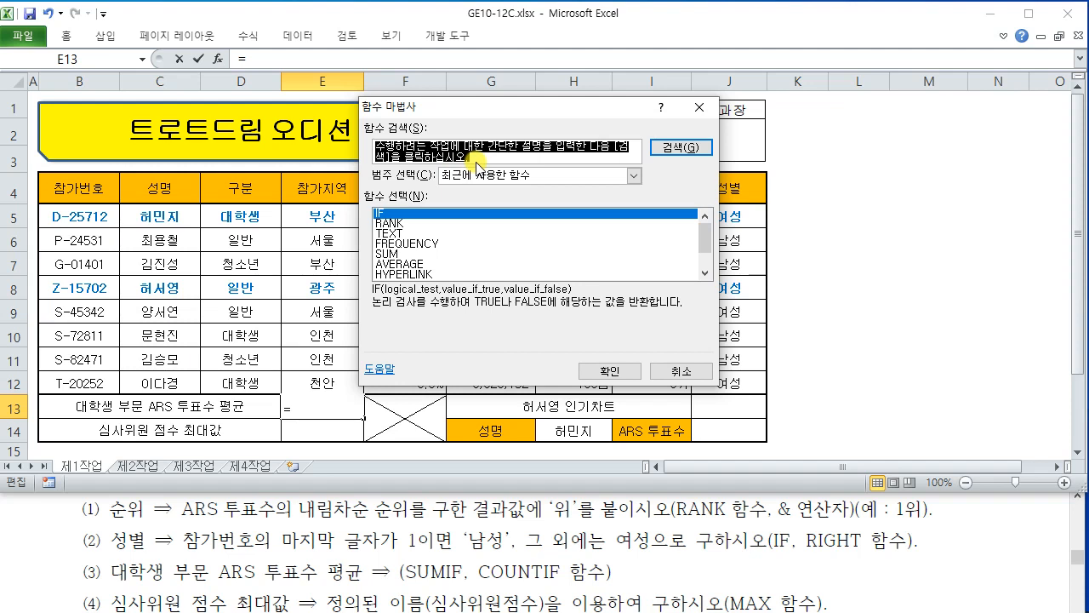
{"action": "type", "text": "ㄴ"}
{"action": "key", "text": "BackSpace"}
{"action": "key", "text": "BackSpace"}
{"action": "type", "text": "SUMIF"}
{"action": "key", "text": "Return"}
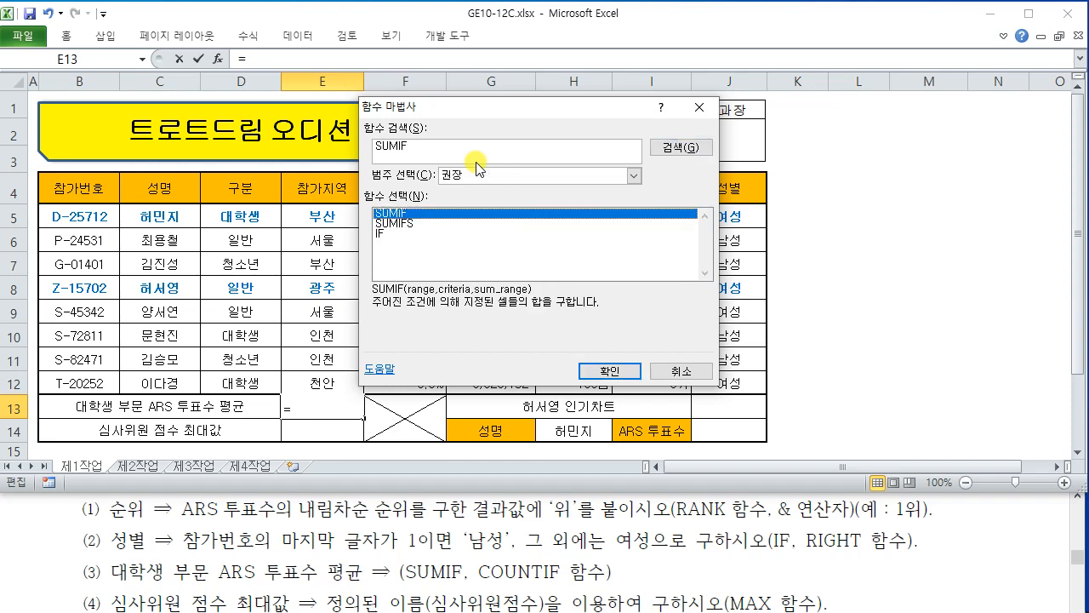
{"action": "left_click", "coordinate": [614, 369]}
{"action": "left_click_drag", "start_coordinate": [423, 147], "coordinate": [553, 53]}
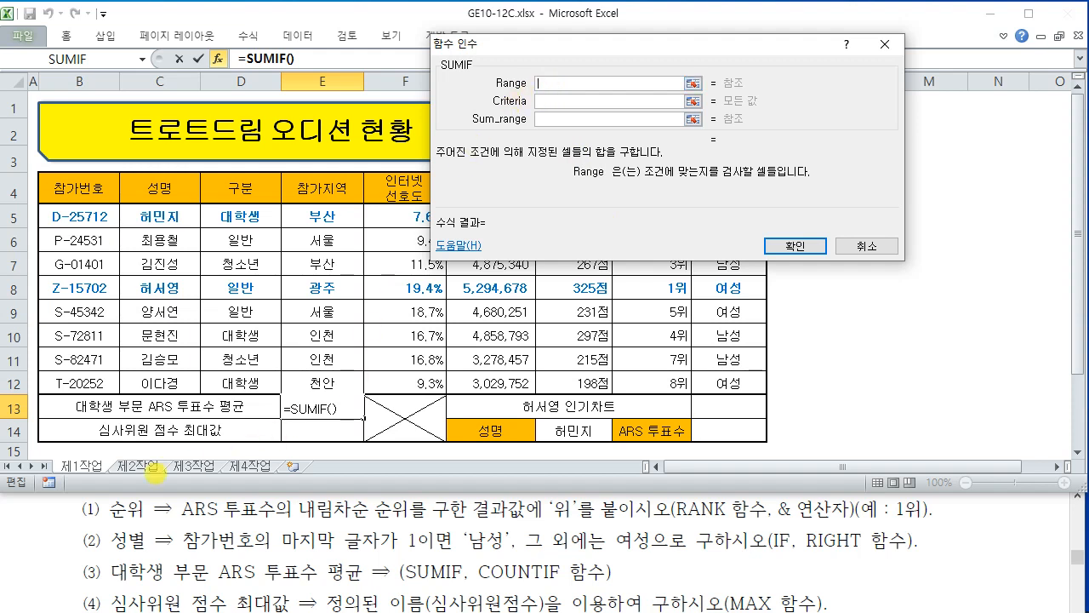
{"action": "left_click_drag", "start_coordinate": [111, 585], "coordinate": [359, 584]}
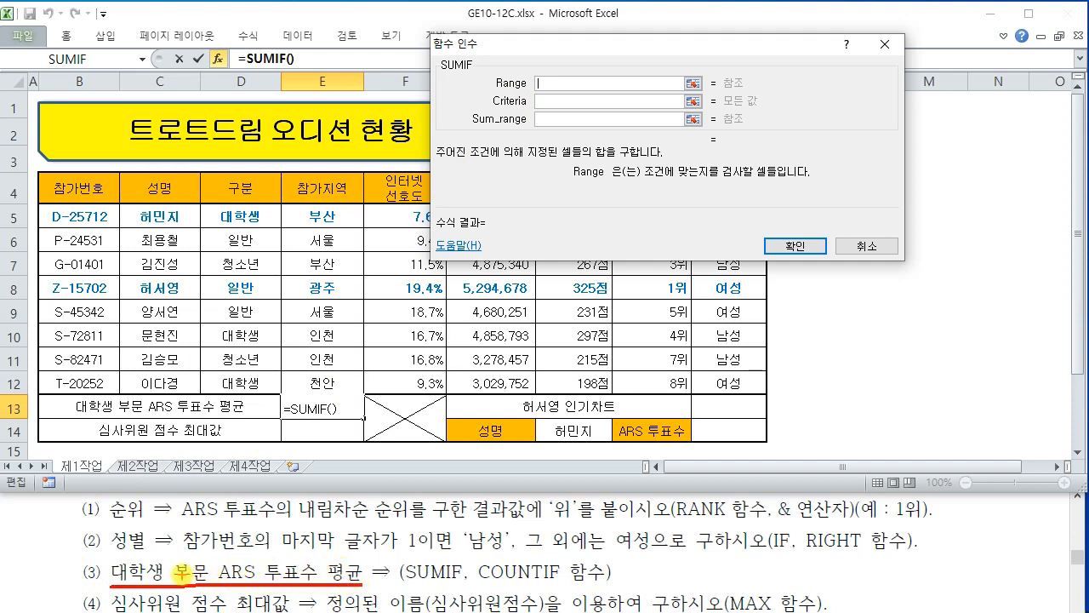
{"action": "left_click_drag", "start_coordinate": [198, 206], "coordinate": [278, 390]}
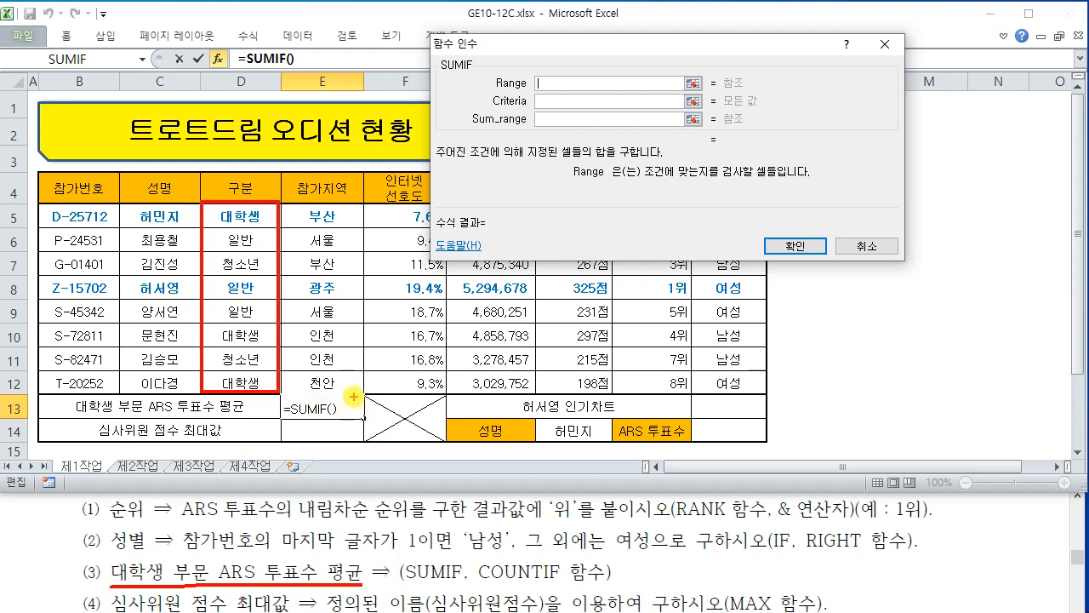
{"action": "key", "text": "Escape"}
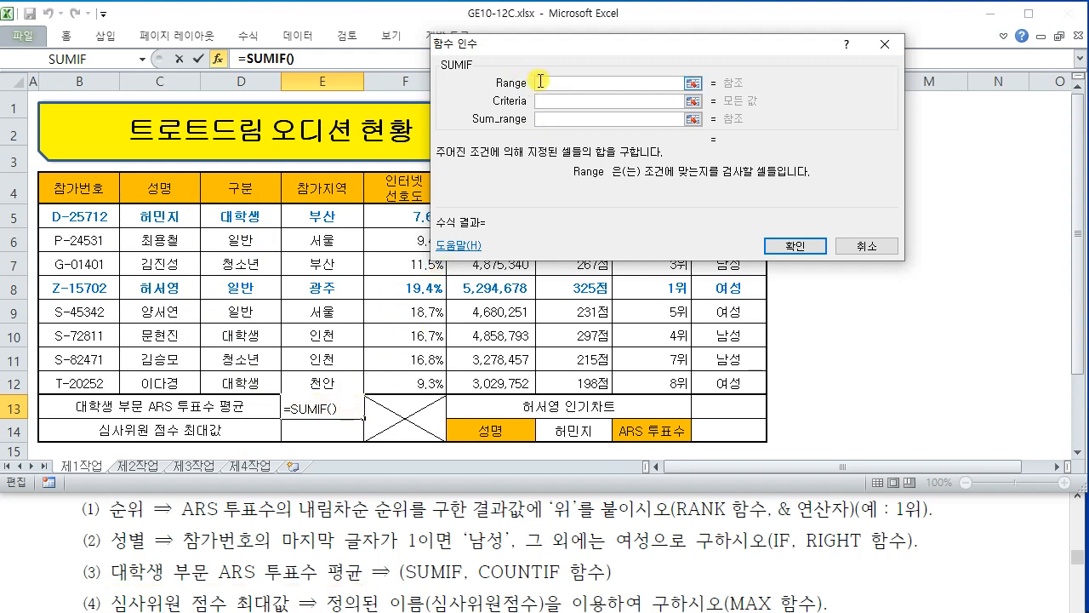
Set SUMIF's Range to D5:D12, Criteria to D5 and Sum_range to G5:G12, and confirm the function.
{"action": "left_click_drag", "start_coordinate": [249, 219], "coordinate": [249, 384]}
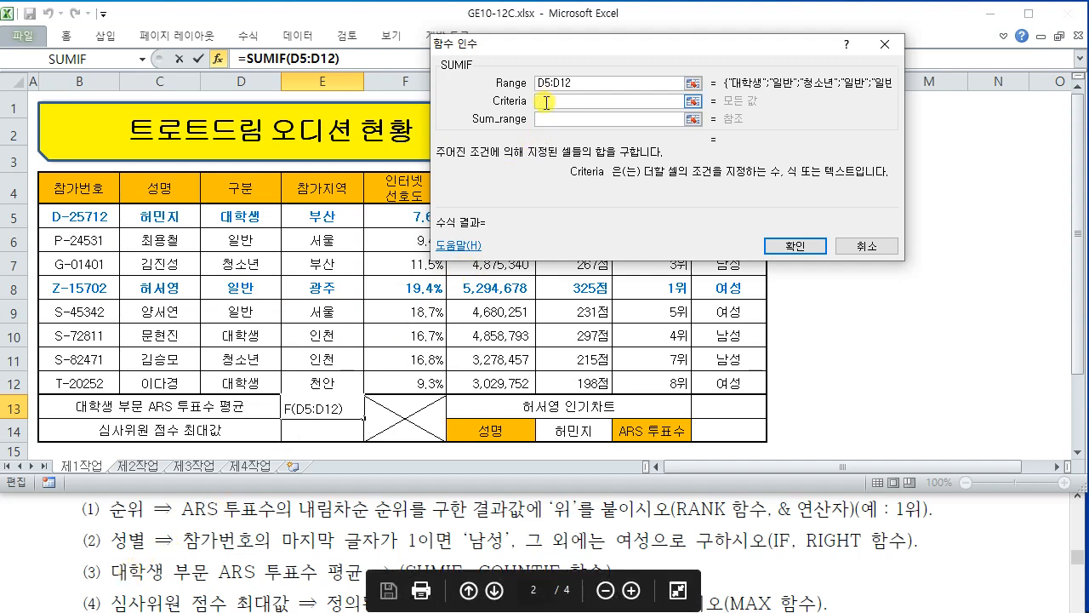
{"action": "left_click", "coordinate": [238, 218]}
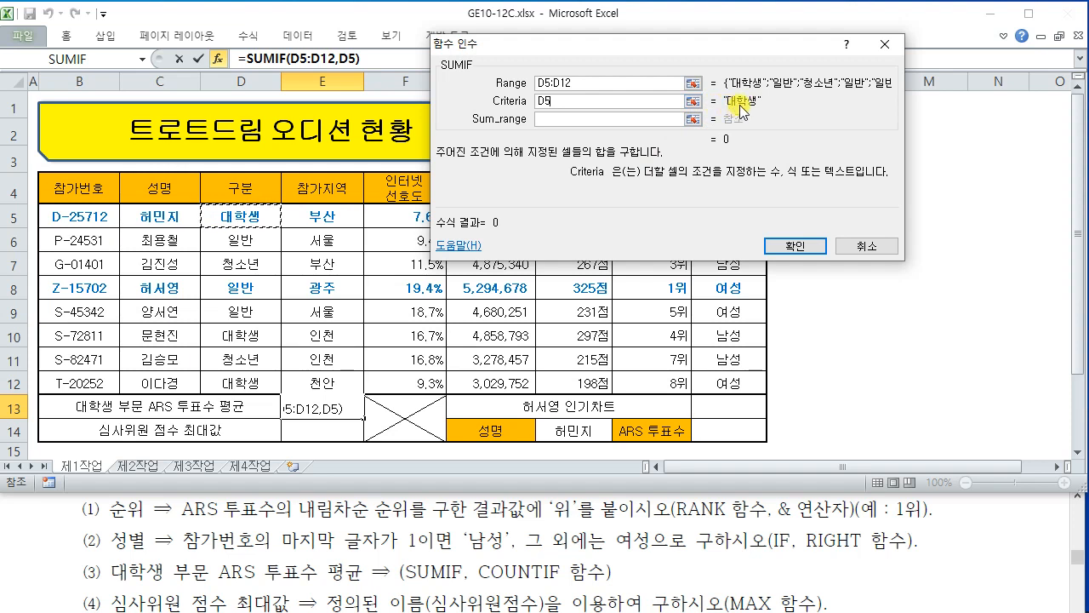
{"action": "left_click", "coordinate": [561, 119]}
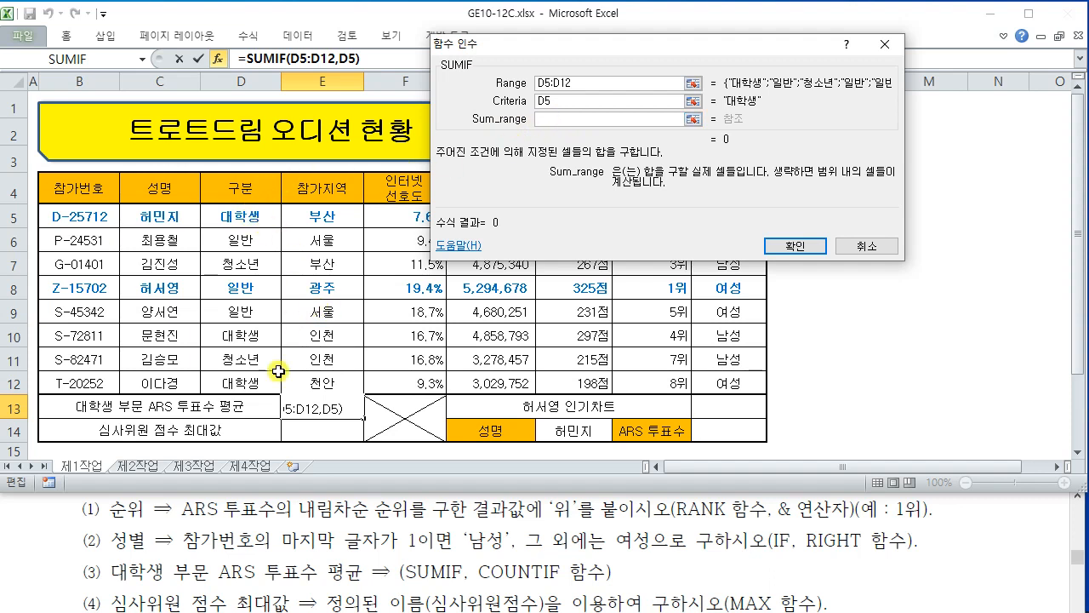
{"action": "left_click_drag", "start_coordinate": [570, 44], "coordinate": [784, 38]}
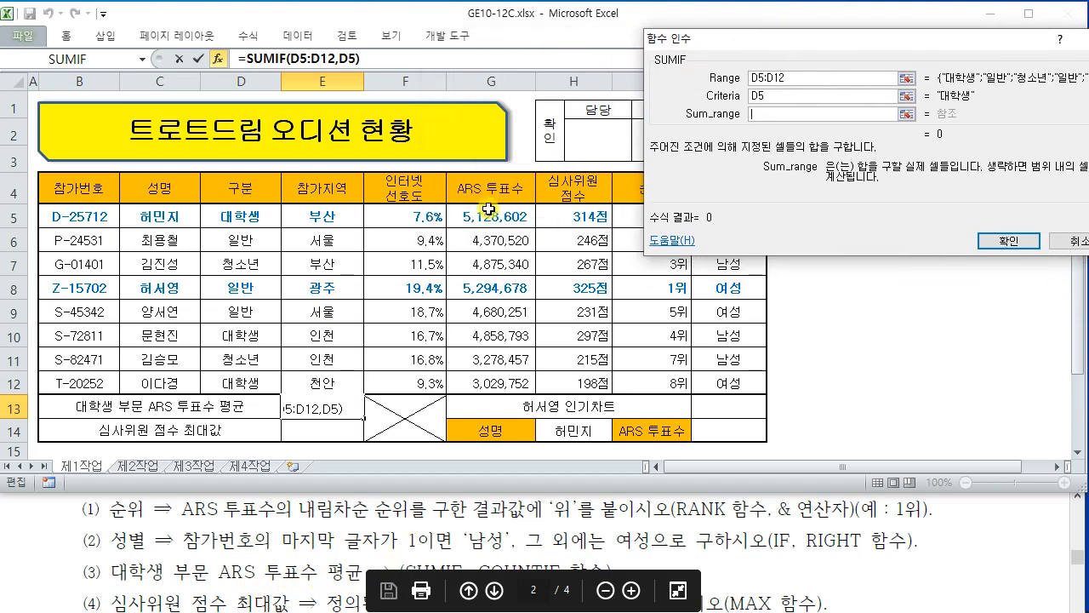
{"action": "left_click_drag", "start_coordinate": [492, 211], "coordinate": [496, 380]}
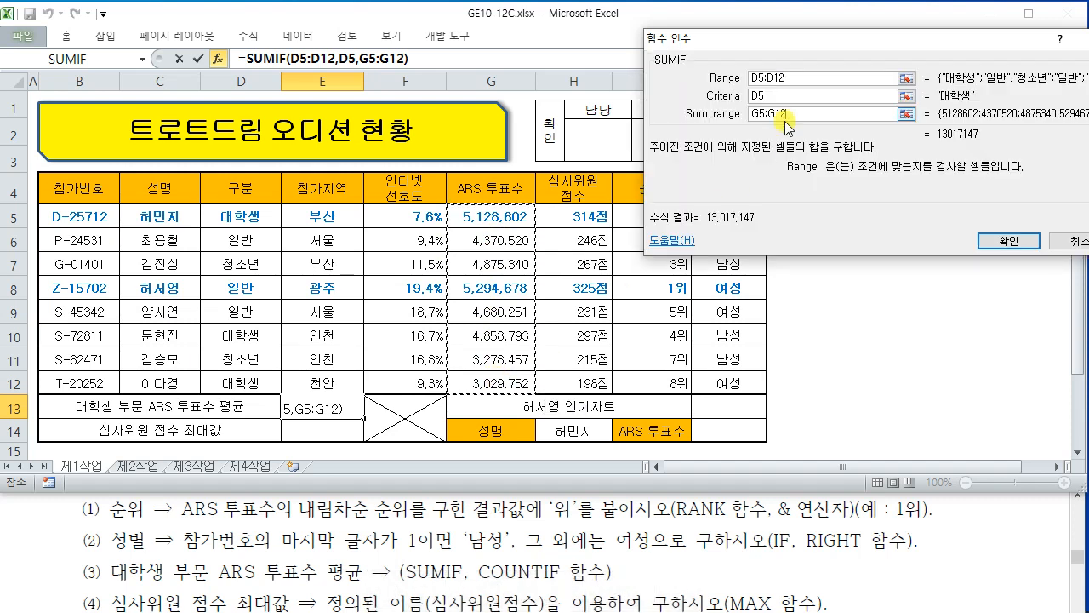
{"action": "left_click_drag", "start_coordinate": [826, 42], "coordinate": [722, 33]}
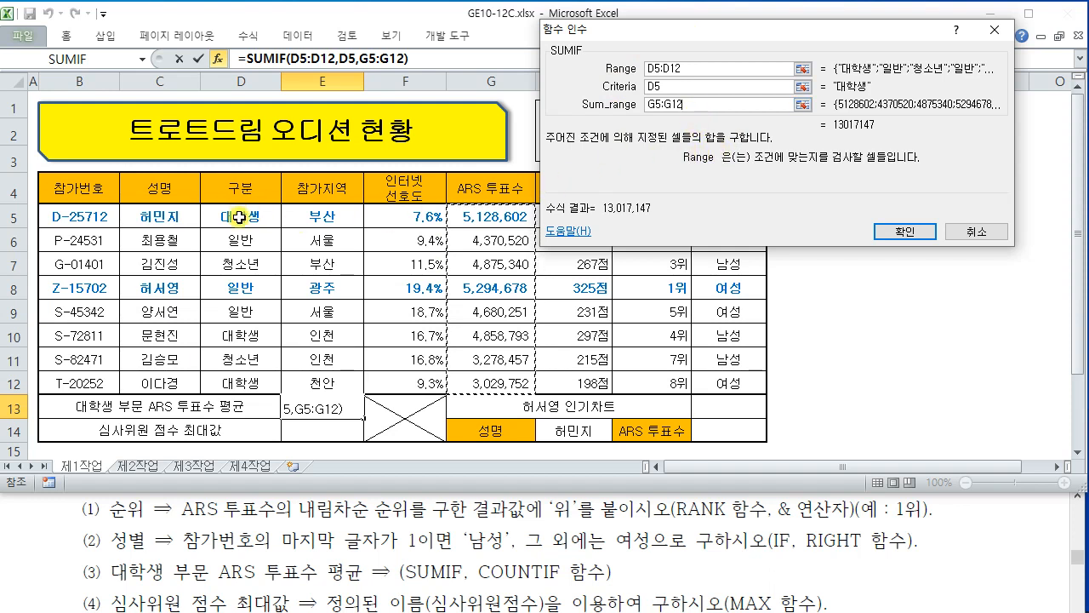
{"action": "left_click", "coordinate": [904, 232]}
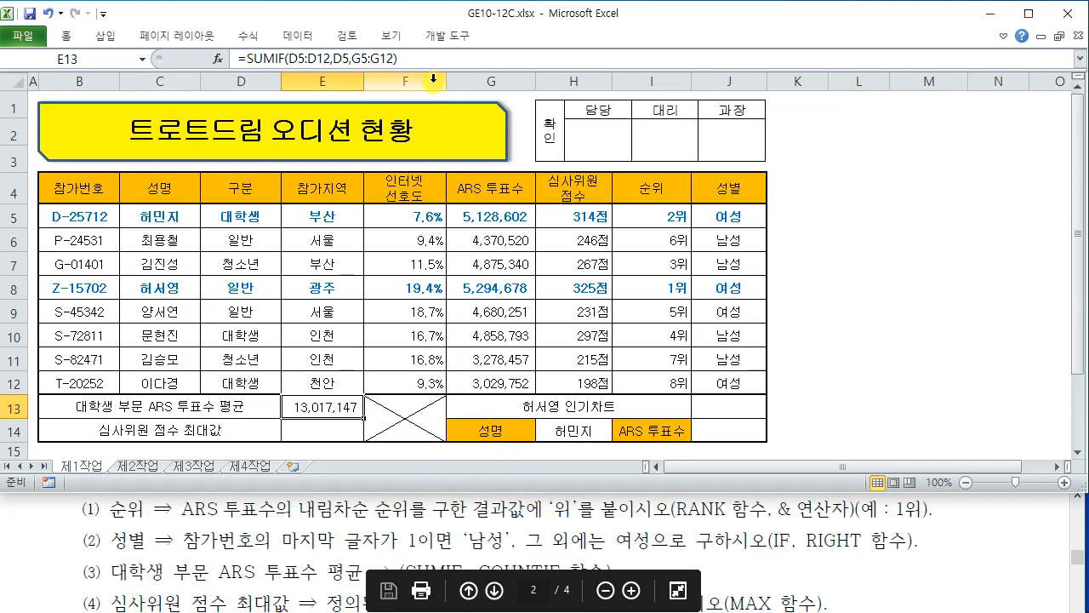
Append a division by COUNTIF to the SUMIF formula in E13, leaving its arguments open.
{"action": "left_click", "coordinate": [446, 60]}
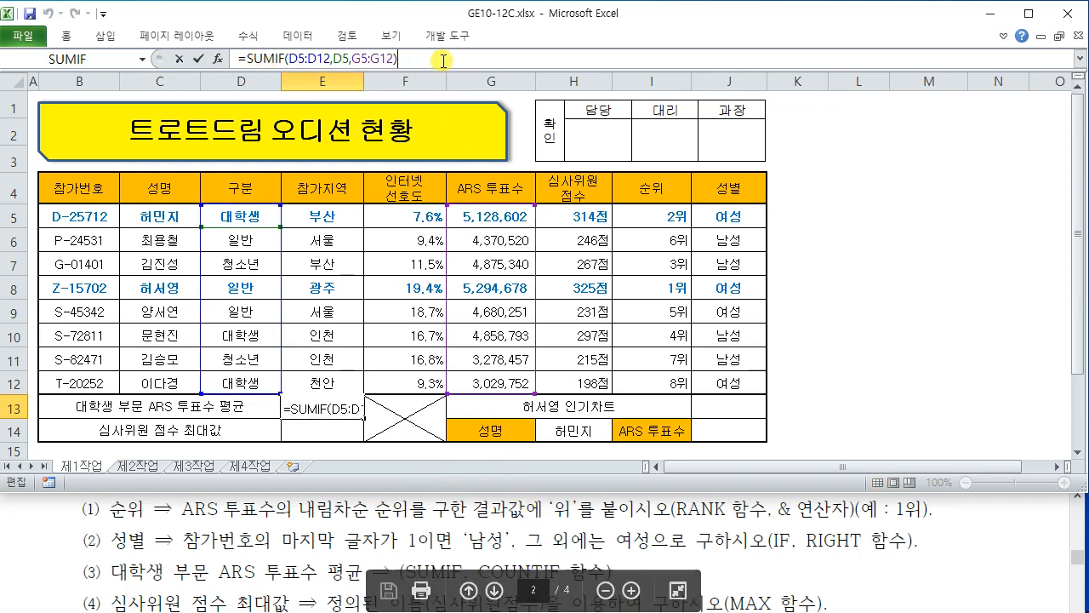
{"action": "type", "text": "/"}
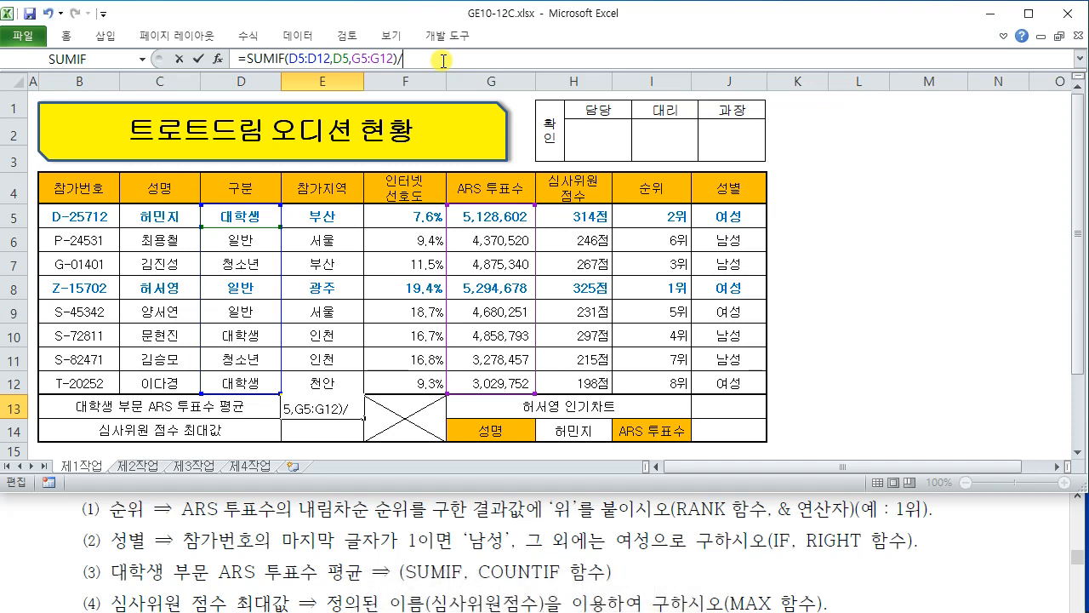
{"action": "type", "text": "COU"}
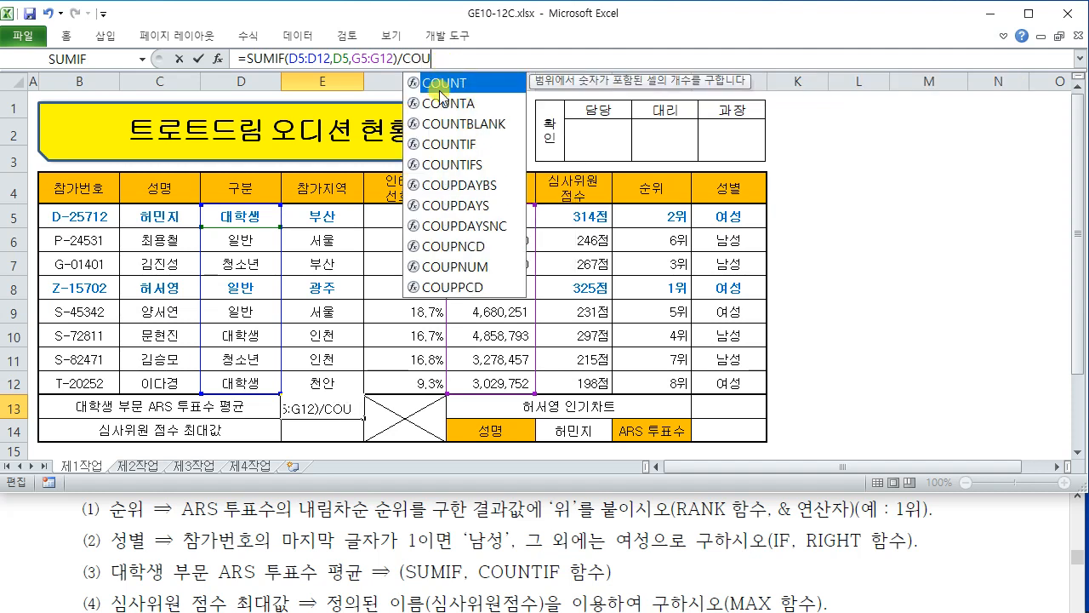
{"action": "double_click", "coordinate": [451, 145]}
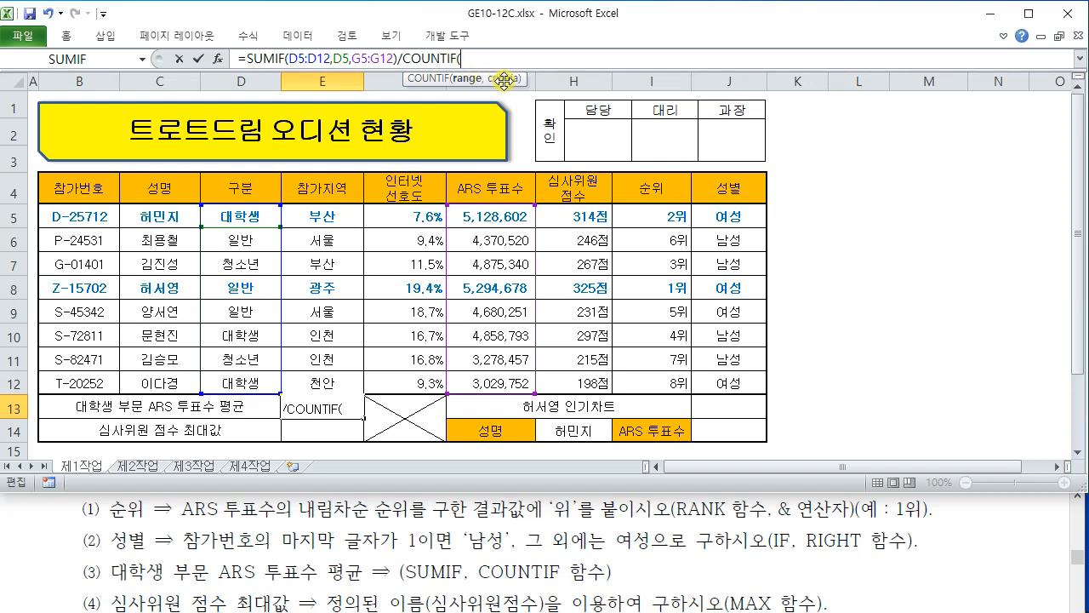
Copy the arguments D5:D12,D5 from SUMIF into the open COUNTIF in E13, and confirm the completed formula.
{"action": "mouse_move", "coordinate": [288, 72]}
{"action": "left_mouse_down"}
{"action": "mouse_move", "coordinate": [330, 70]}
{"action": "mouse_move", "coordinate": [353, 37]}
{"action": "mouse_move", "coordinate": [296, 36]}
{"action": "mouse_move", "coordinate": [287, 62]}
{"action": "mouse_move", "coordinate": [328, 69]}
{"action": "mouse_move", "coordinate": [354, 39]}
{"action": "mouse_move", "coordinate": [289, 35]}
{"action": "mouse_move", "coordinate": [287, 68]}
{"action": "mouse_move", "coordinate": [345, 71]}
{"action": "left_mouse_up"}
{"action": "key", "text": "Escape"}
{"action": "left_click_drag", "start_coordinate": [289, 58], "coordinate": [348, 59]}
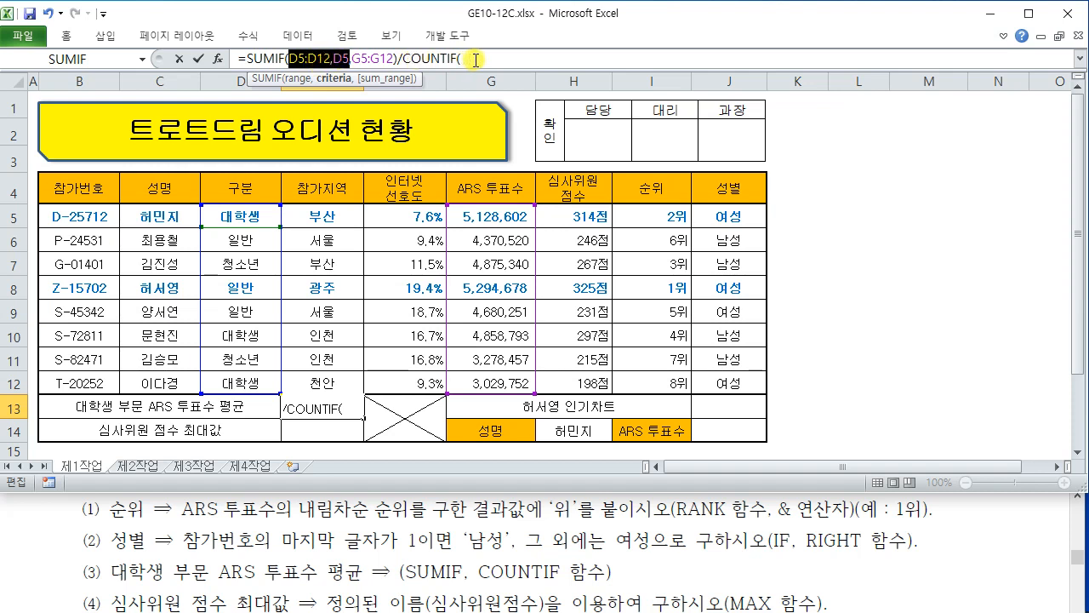
{"action": "right_click", "coordinate": [329, 59]}
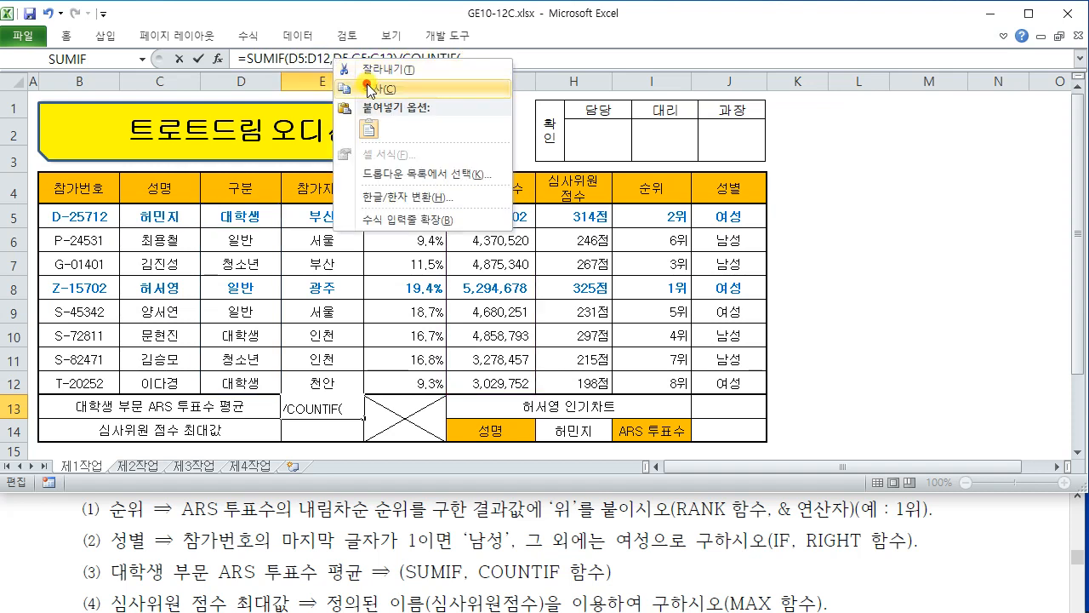
{"action": "left_click", "coordinate": [368, 88]}
{"action": "left_click", "coordinate": [464, 58]}
{"action": "right_click", "coordinate": [467, 58]}
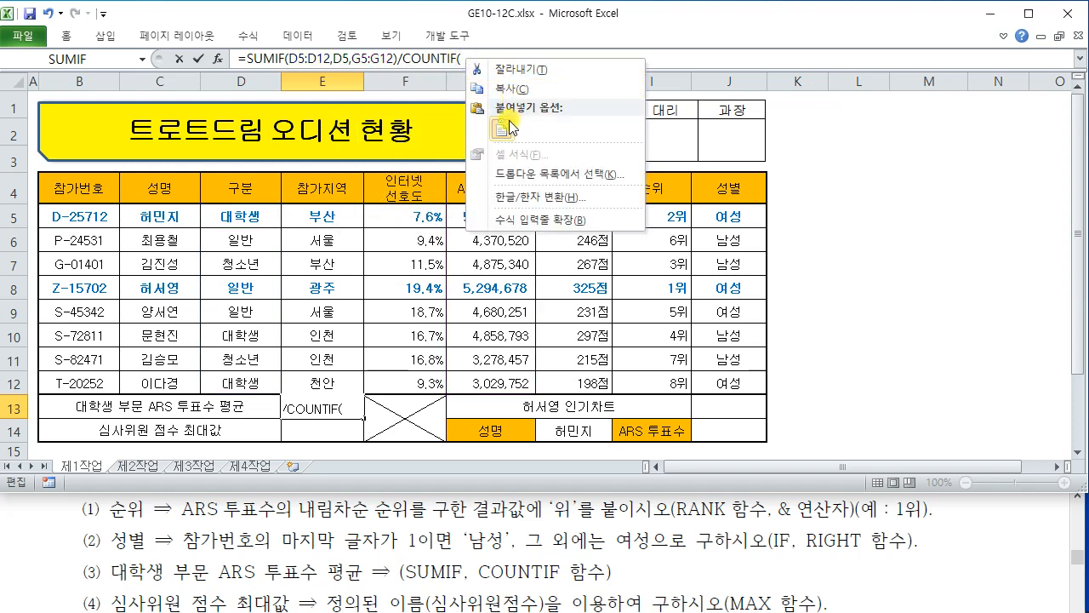
{"action": "left_click", "coordinate": [513, 117]}
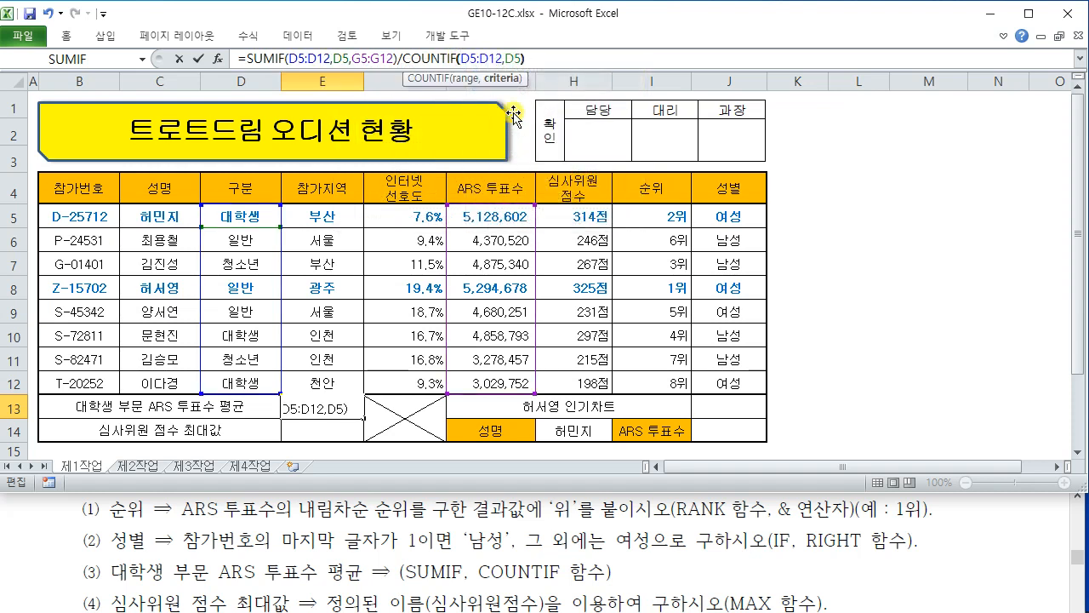
{"action": "key", "text": "End"}
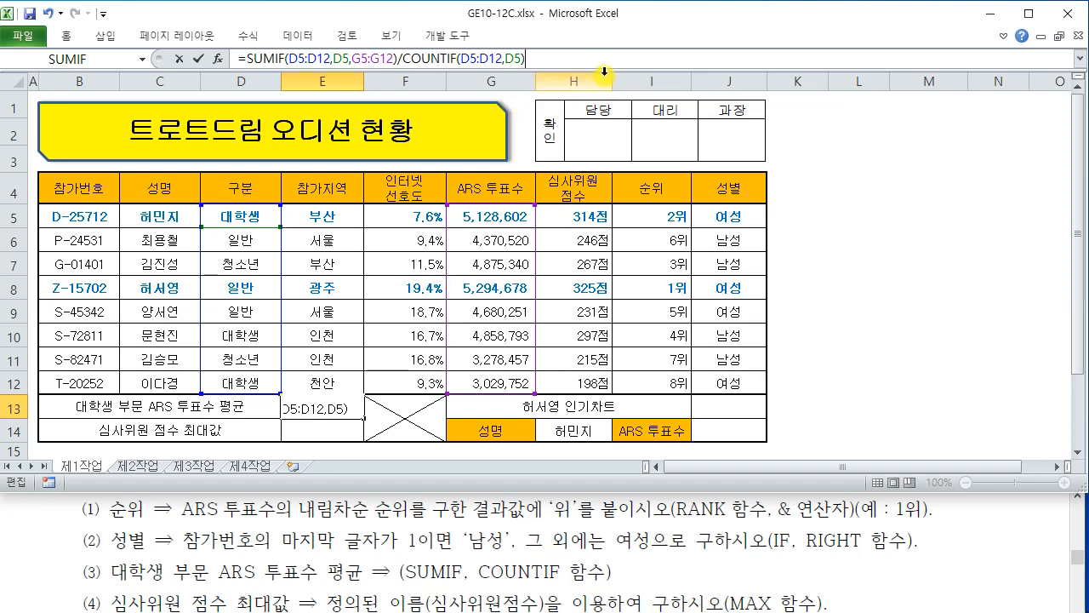
{"action": "key", "text": "Return"}
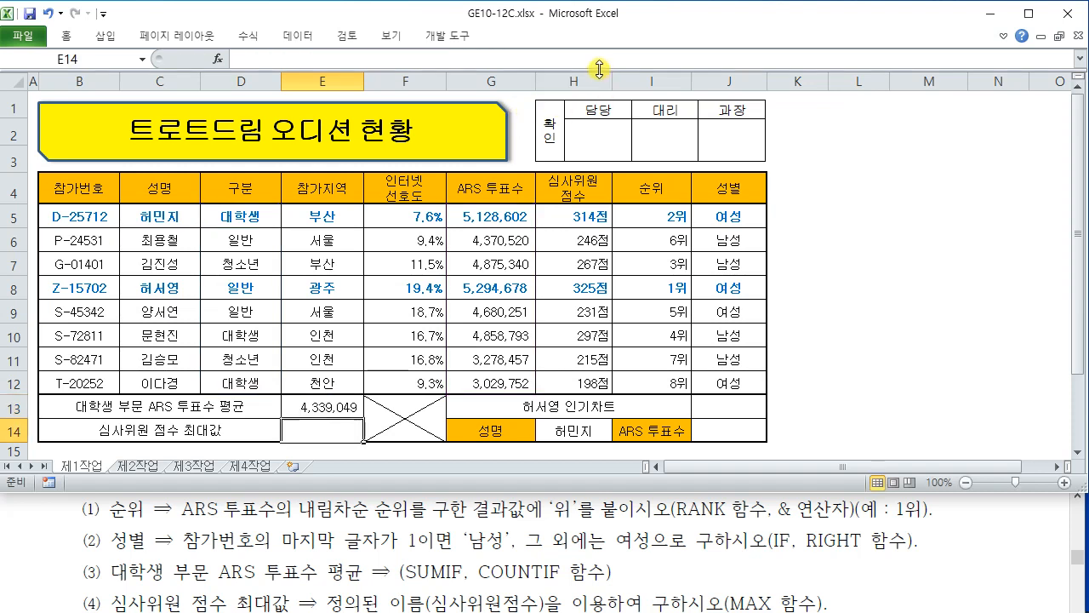
Review the completed SUMIF and COUNTIF formula in E13, ending with E14 selected.
{"action": "left_click", "coordinate": [335, 408]}
{"action": "left_click", "coordinate": [540, 59]}
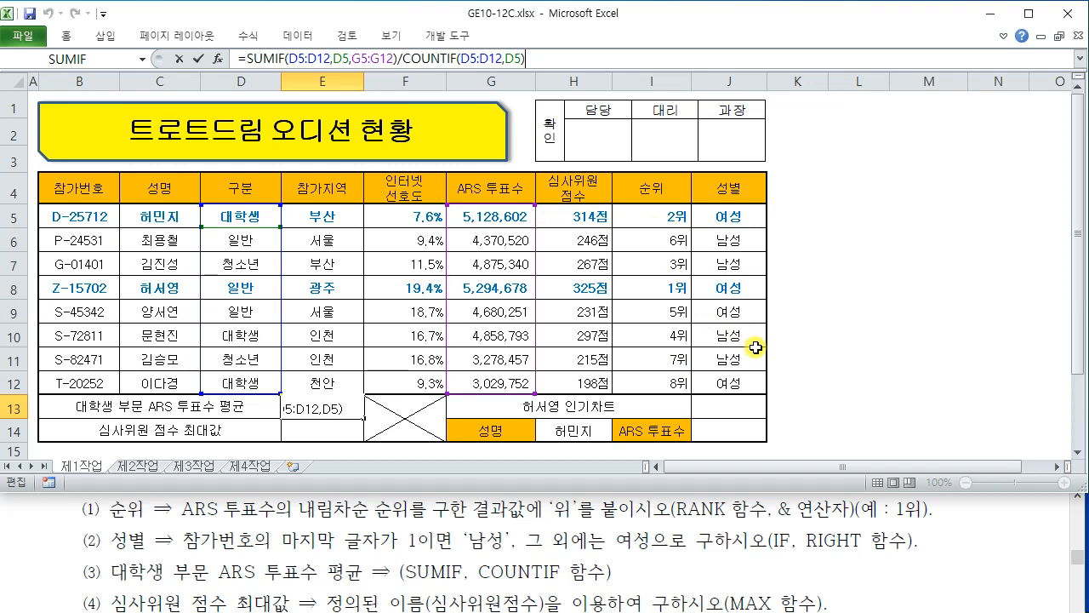
{"action": "left_click", "coordinate": [289, 425]}
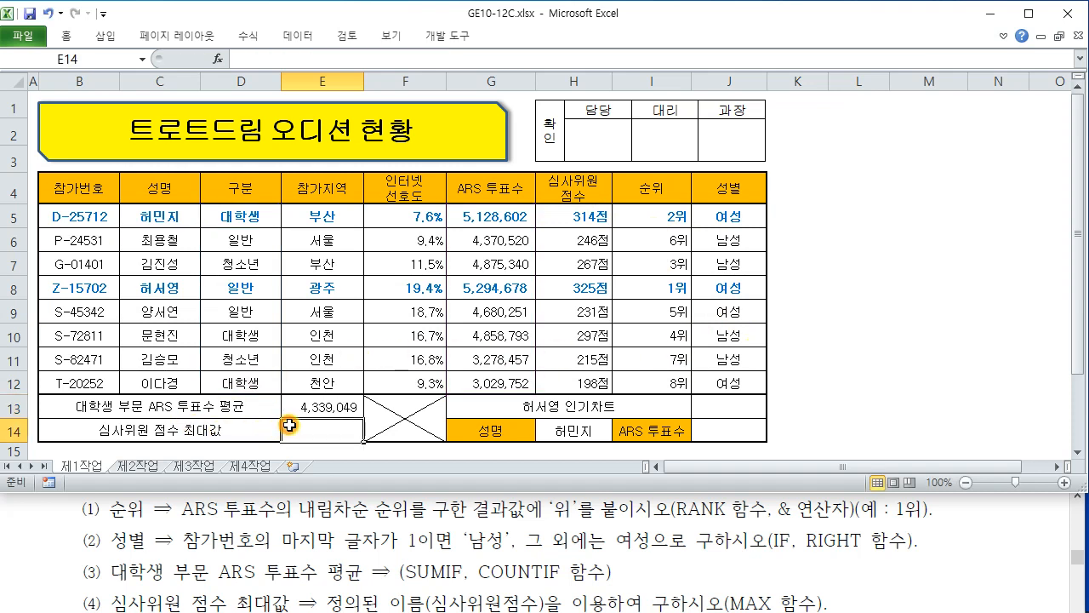
Bring question (4) into view in the exam PDF, and search for the MAX function and insert it in E14.
{"action": "left_click", "coordinate": [855, 549]}
{"action": "scroll", "coordinate": [856, 553], "scroll_direction": "down", "scroll_amount": 1}
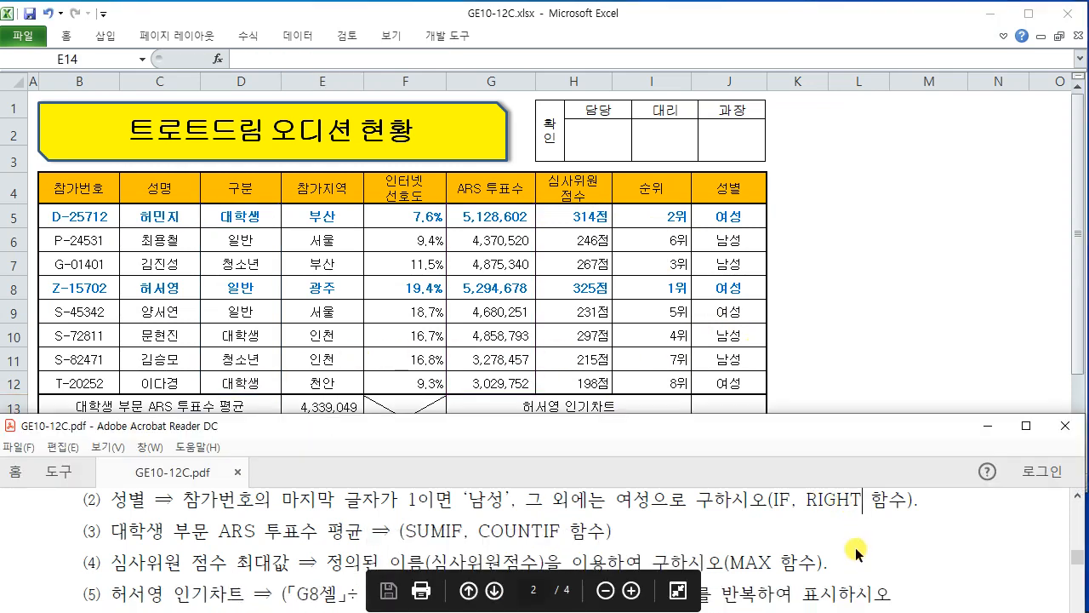
{"action": "left_click", "coordinate": [847, 397]}
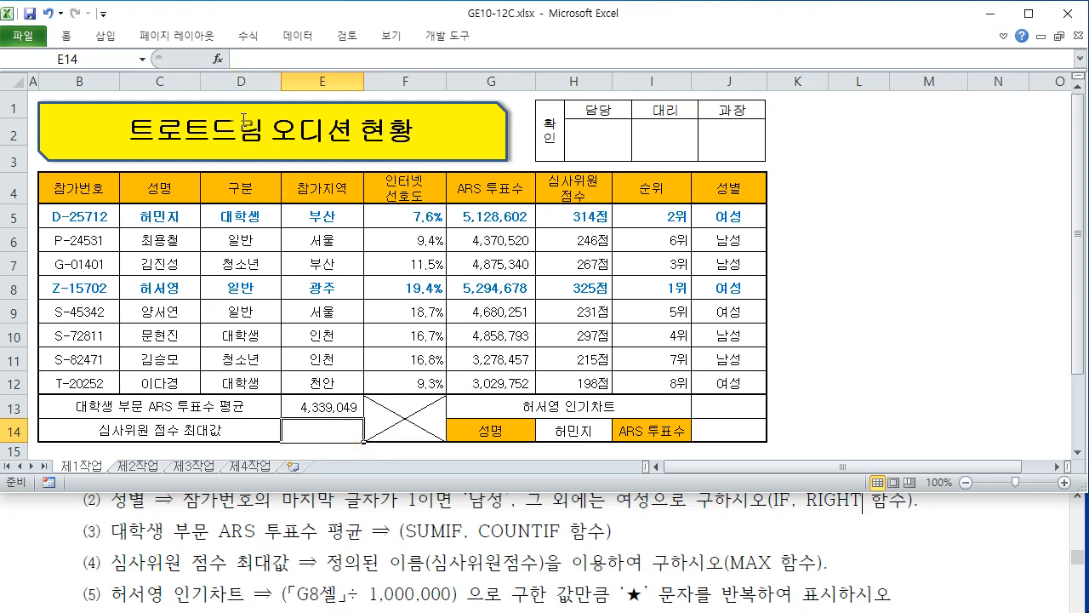
{"action": "left_click", "coordinate": [219, 67]}
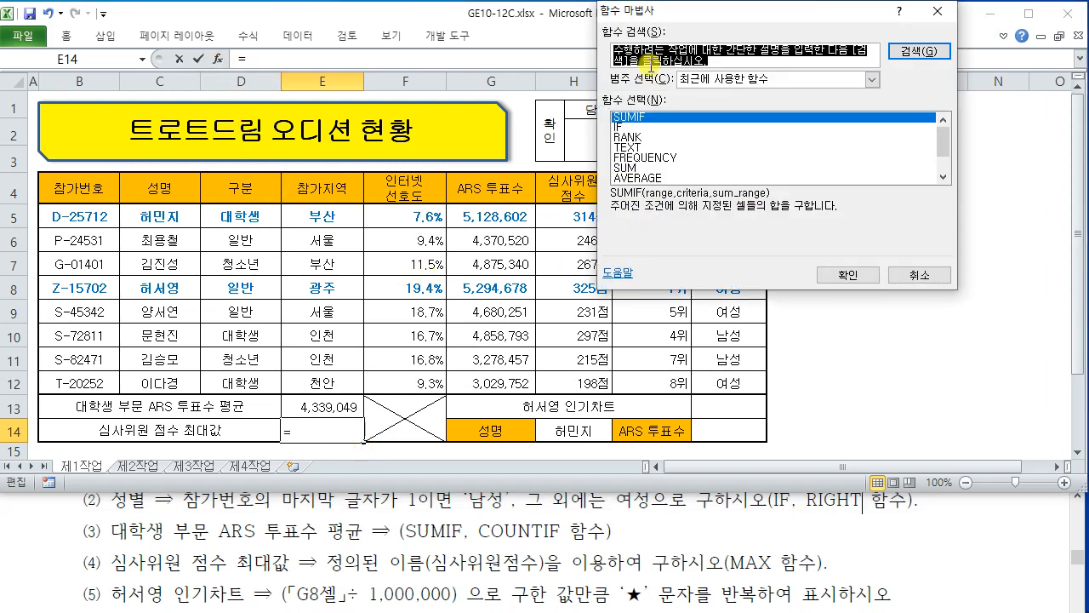
{"action": "type", "text": "MAS"}
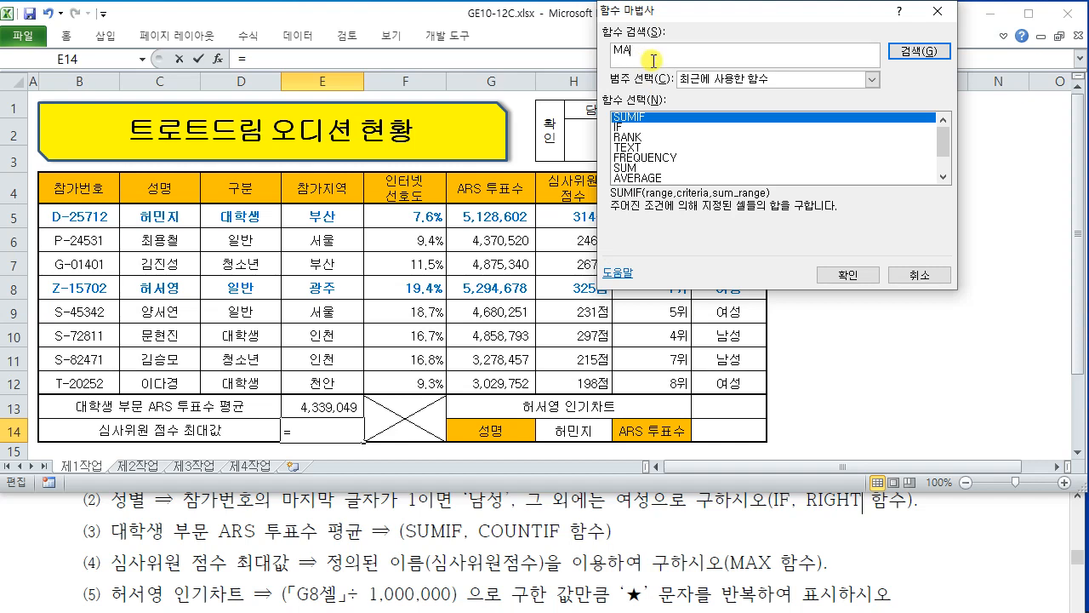
{"action": "key", "text": "Return"}
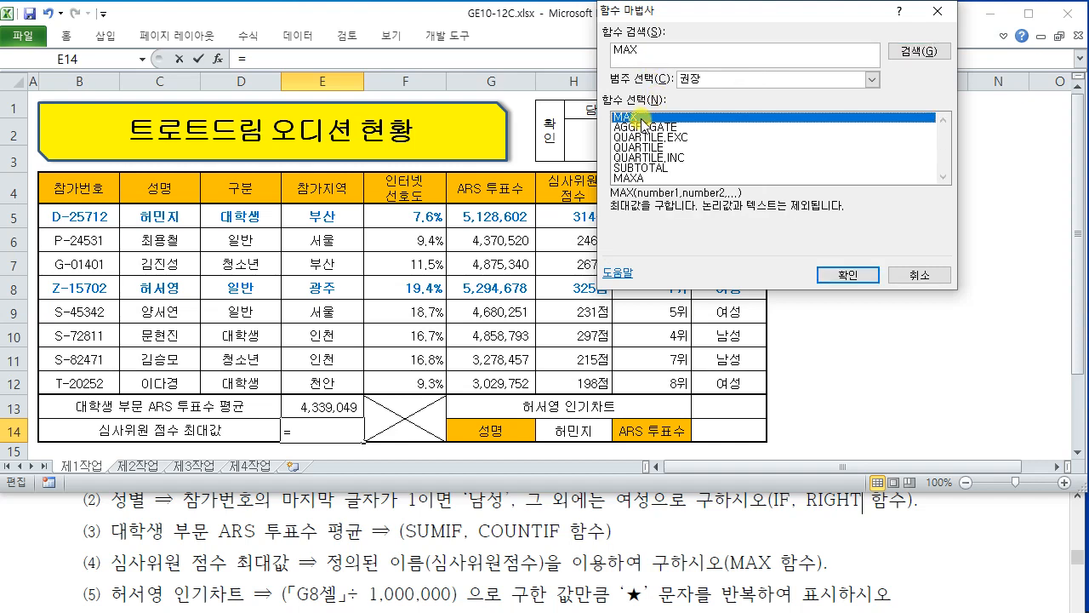
{"action": "left_click", "coordinate": [848, 274]}
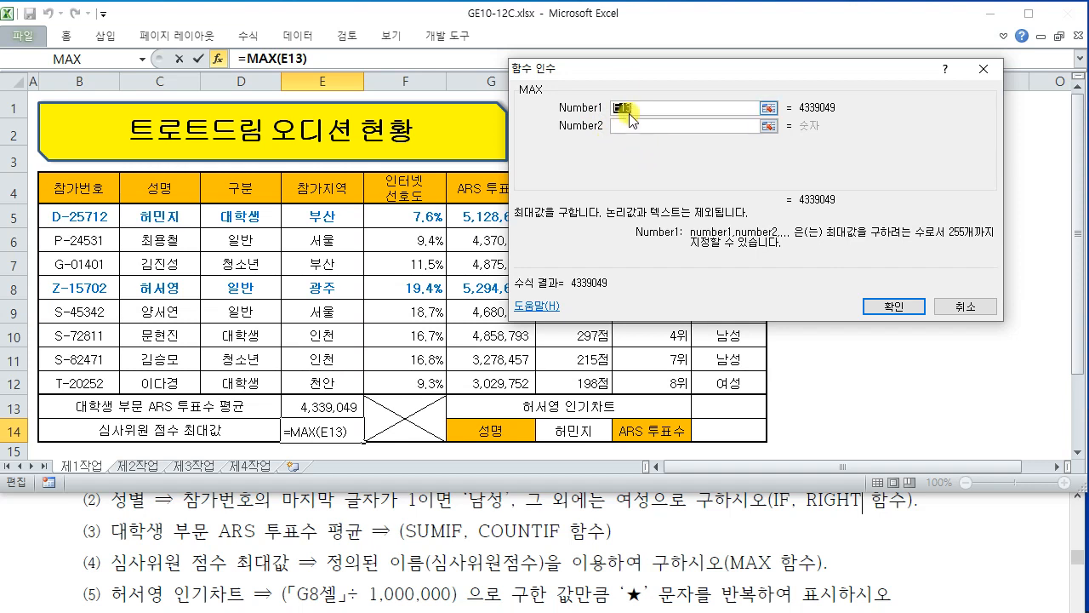
Set MAX's Number1 to the 심사위원 점수 cells H5:H12, keeping the dialog clear of them, and confirm the function.
{"action": "left_click_drag", "start_coordinate": [622, 74], "coordinate": [686, 74]}
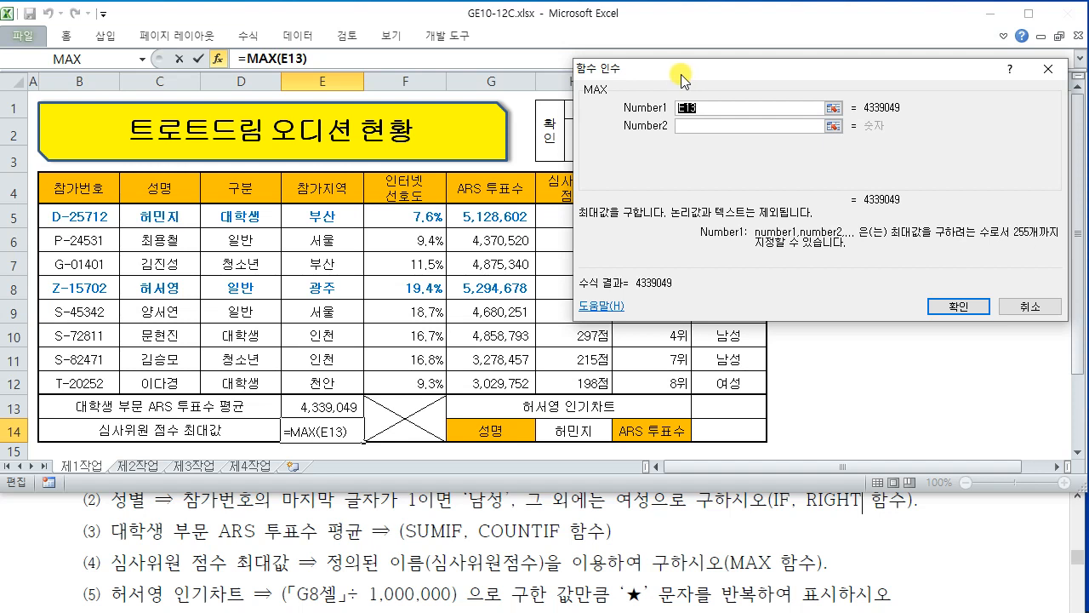
{"action": "left_click_drag", "start_coordinate": [681, 74], "coordinate": [754, 62]}
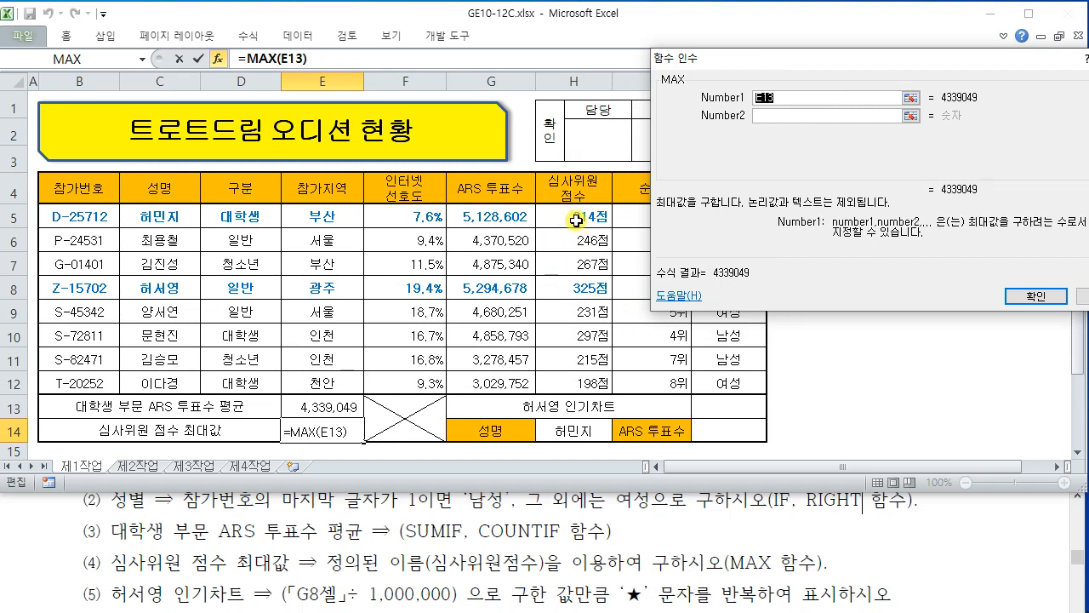
{"action": "left_click_drag", "start_coordinate": [574, 214], "coordinate": [565, 378]}
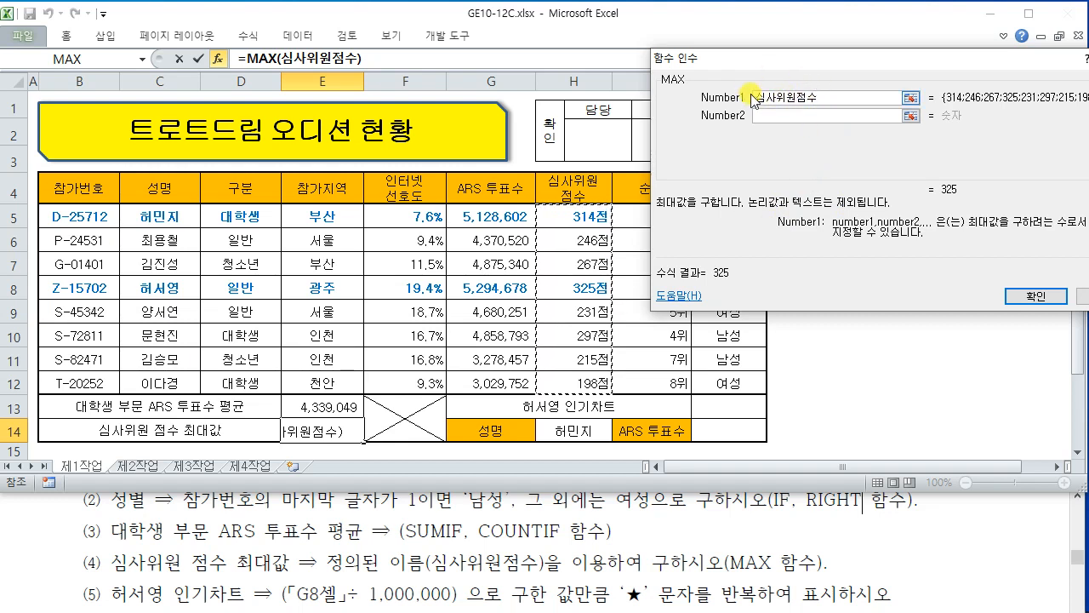
{"action": "left_click", "coordinate": [1033, 298]}
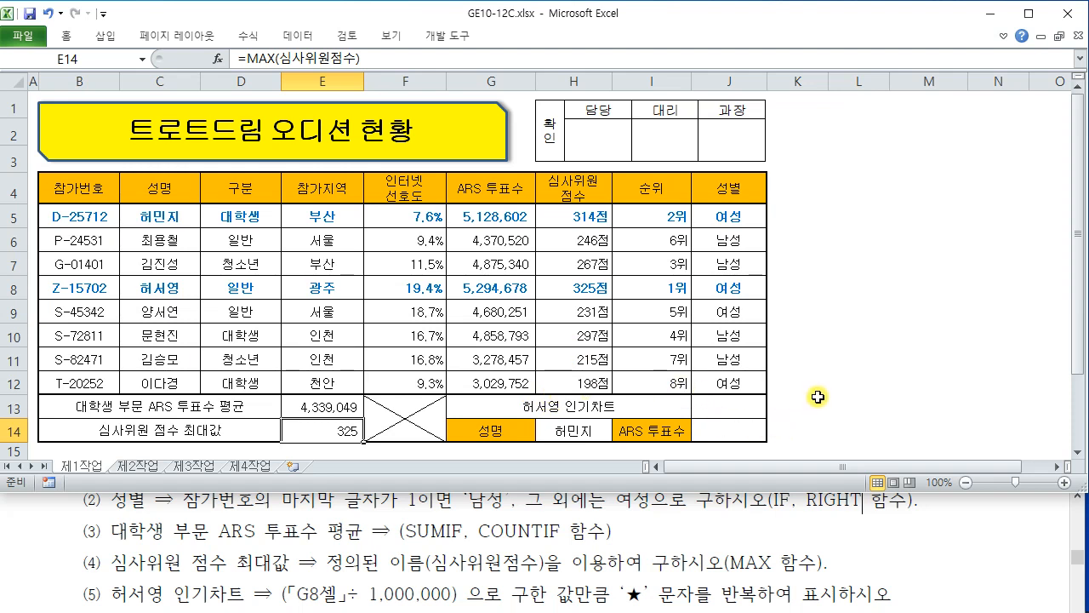
Bring question (5) into view in the exam PDF, and search for the REPT function and insert it in J13, moving its arguments dialog aside.
{"action": "left_click", "coordinate": [747, 401]}
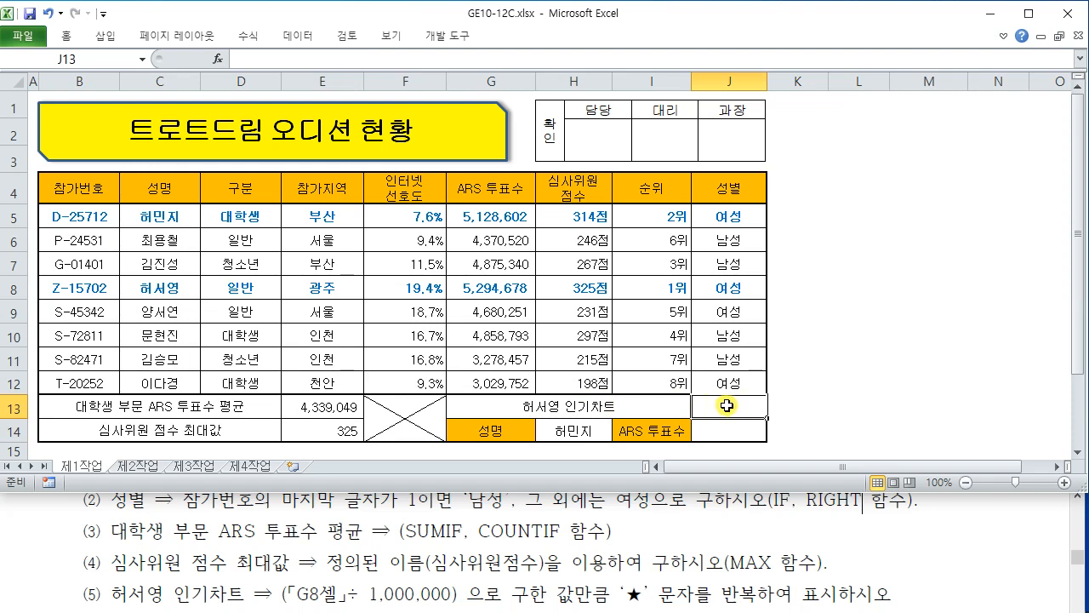
{"action": "left_click", "coordinate": [943, 533]}
{"action": "scroll", "coordinate": [944, 534], "scroll_direction": "down", "scroll_amount": 2}
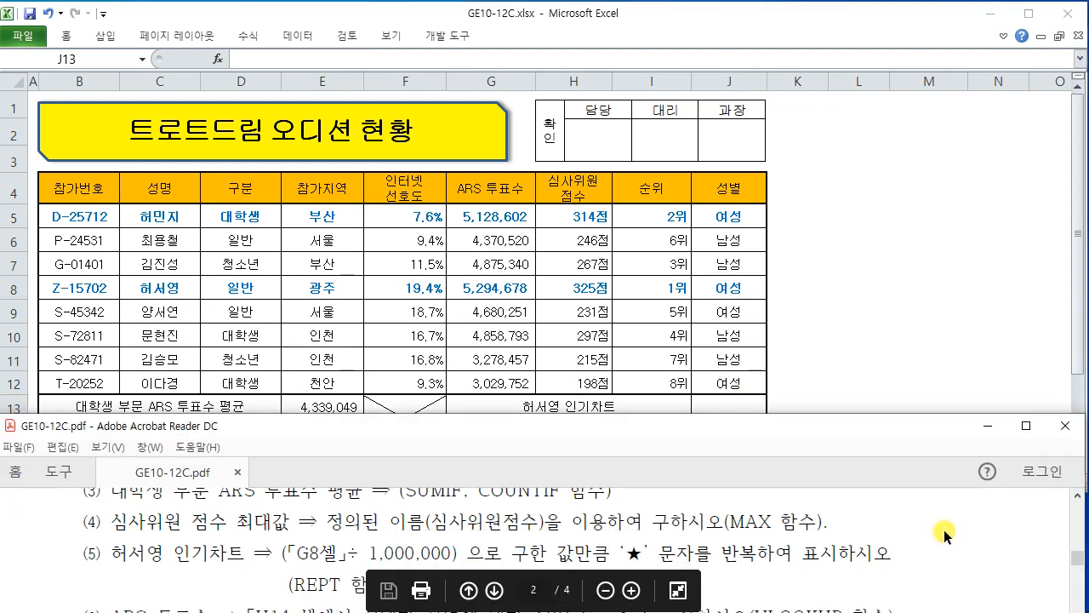
{"action": "scroll", "coordinate": [945, 534], "scroll_direction": "up", "scroll_amount": 1}
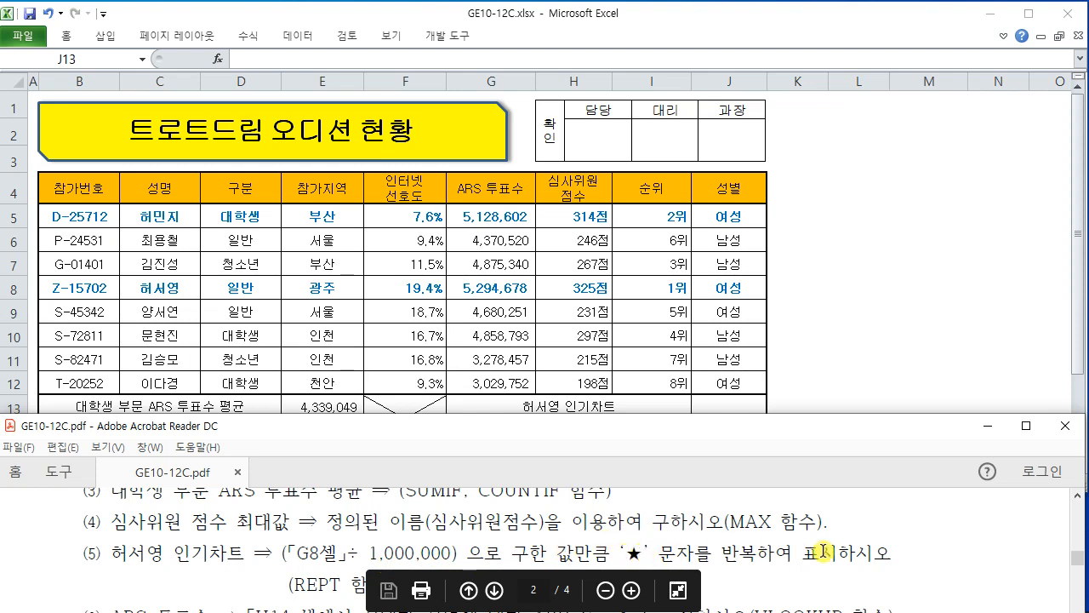
{"action": "scroll", "coordinate": [857, 549], "scroll_direction": "down", "scroll_amount": 1}
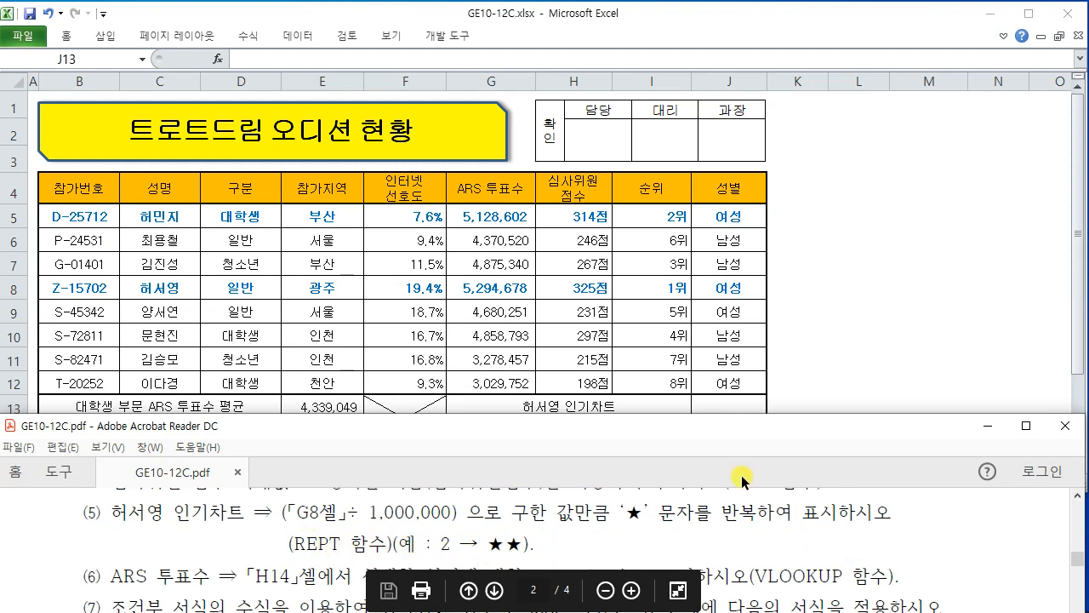
{"action": "left_click", "coordinate": [729, 411]}
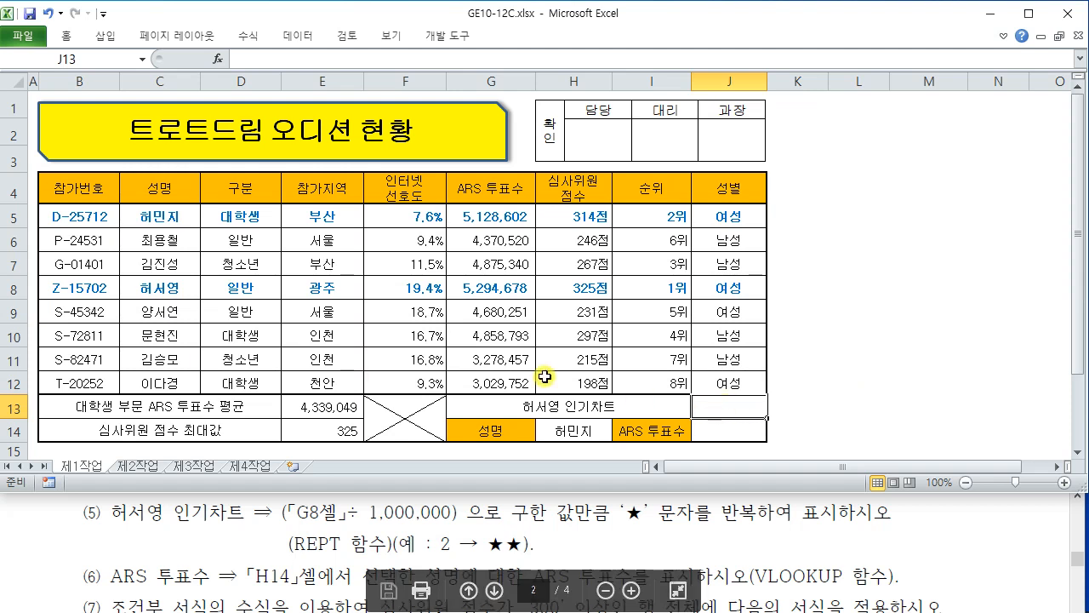
{"action": "left_click", "coordinate": [217, 60]}
{"action": "left_click_drag", "start_coordinate": [824, 53], "coordinate": [656, 53]}
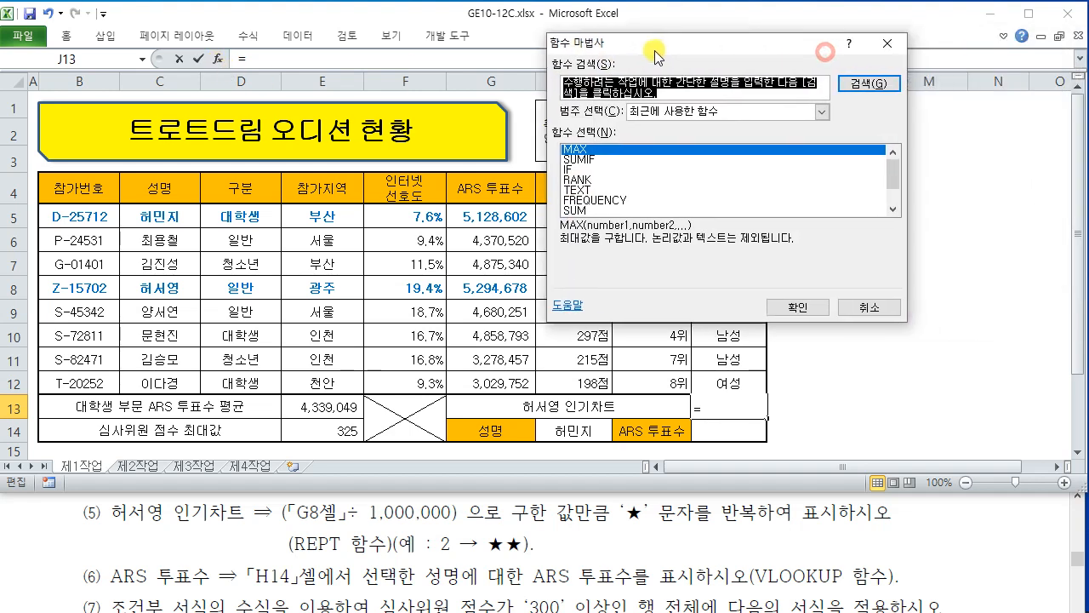
{"action": "type", "text": "RE"}
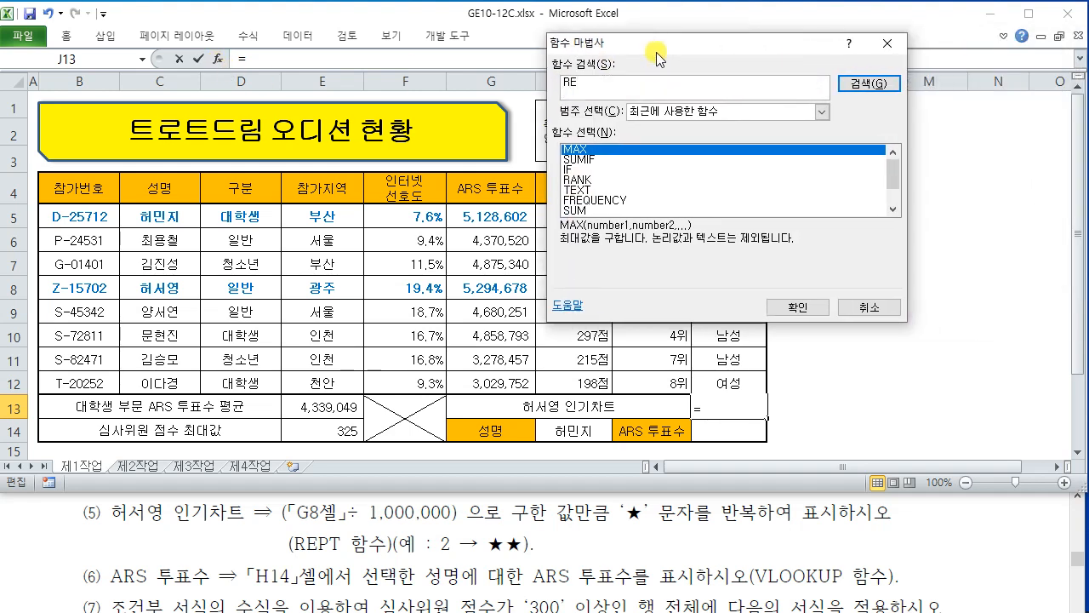
{"action": "type", "text": "PT"}
{"action": "key", "text": "Return"}
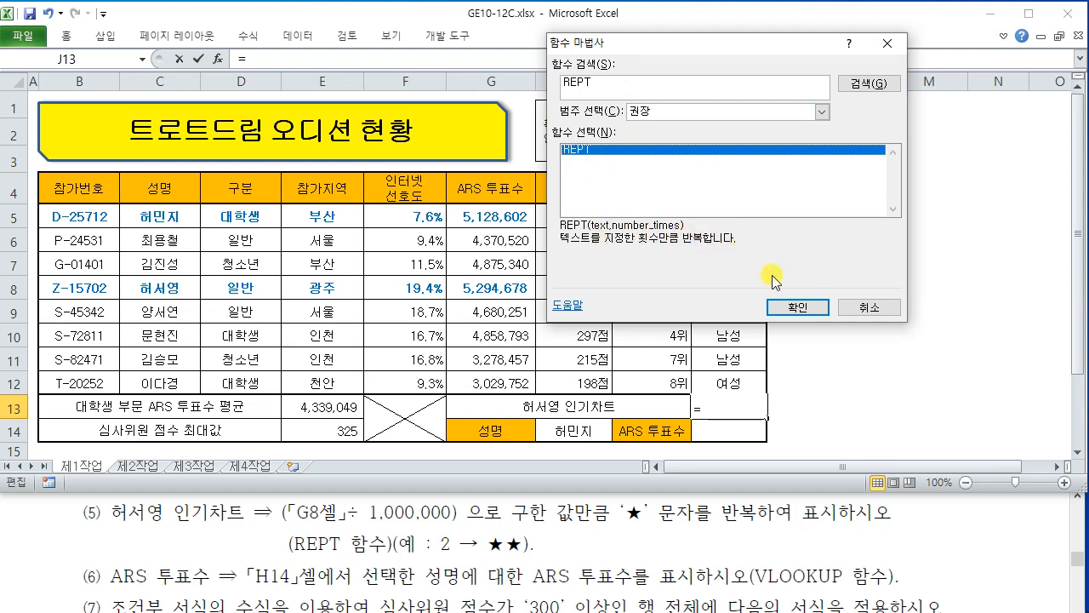
{"action": "left_click", "coordinate": [800, 309]}
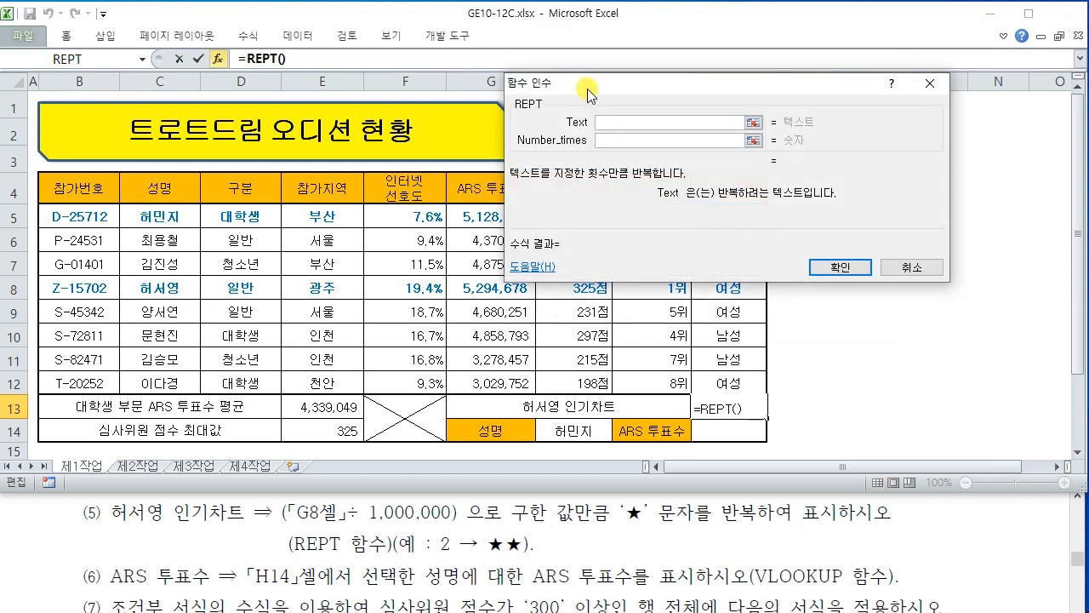
{"action": "left_click_drag", "start_coordinate": [587, 88], "coordinate": [664, 79]}
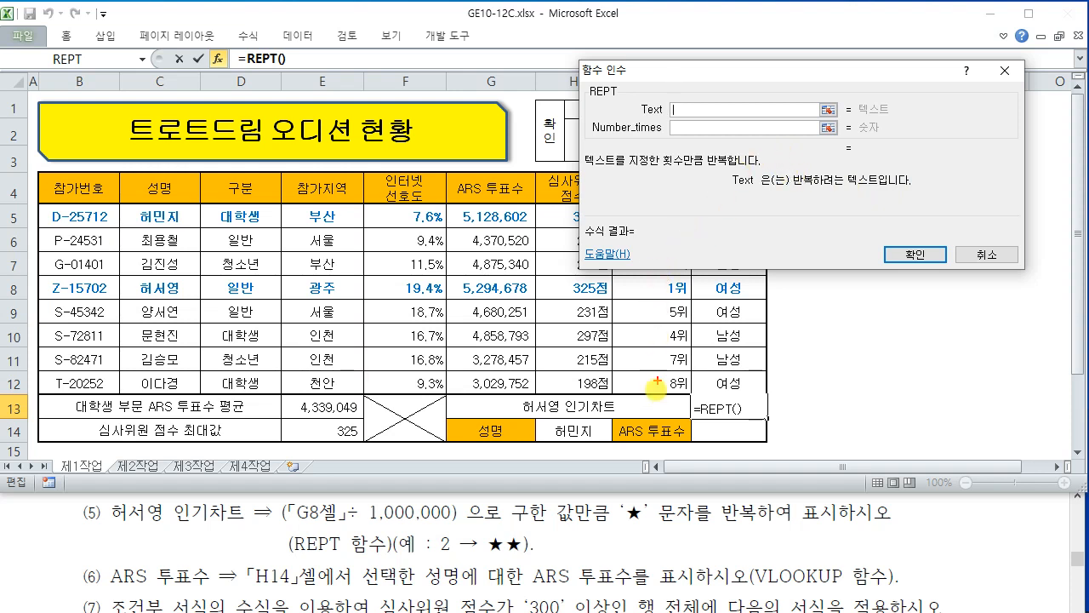
{"action": "left_click_drag", "start_coordinate": [612, 486], "coordinate": [655, 535]}
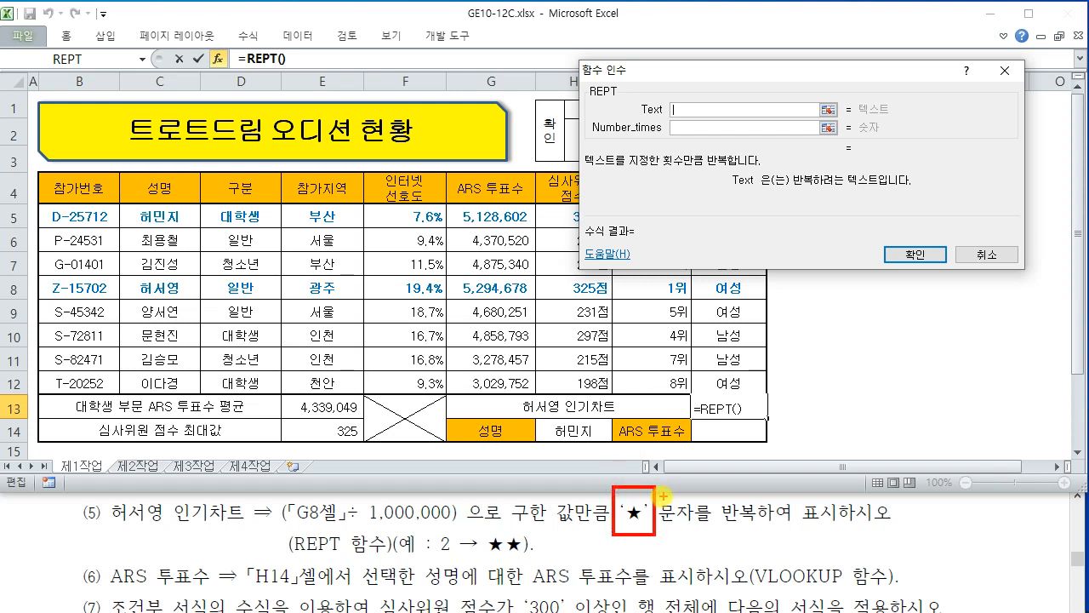
{"action": "left_click_drag", "start_coordinate": [615, 220], "coordinate": [642, 228]}
{"action": "mouse_move", "coordinate": [629, 228]}
{"action": "left_mouse_down"}
{"action": "mouse_move", "coordinate": [621, 242]}
{"action": "mouse_move", "coordinate": [645, 244]}
{"action": "left_mouse_up"}
{"action": "left_click_drag", "start_coordinate": [602, 265], "coordinate": [645, 265]}
{"action": "left_click_drag", "start_coordinate": [618, 281], "coordinate": [643, 295]}
{"action": "mouse_move", "coordinate": [653, 257]}
{"action": "left_mouse_down"}
{"action": "mouse_move", "coordinate": [713, 235]}
{"action": "mouse_move", "coordinate": [724, 256]}
{"action": "mouse_move", "coordinate": [749, 242]}
{"action": "mouse_move", "coordinate": [759, 260]}
{"action": "left_mouse_up"}
{"action": "mouse_move", "coordinate": [770, 223]}
{"action": "left_mouse_down"}
{"action": "mouse_move", "coordinate": [772, 277]}
{"action": "mouse_move", "coordinate": [792, 266]}
{"action": "left_mouse_up"}
{"action": "left_click_drag", "start_coordinate": [596, 295], "coordinate": [774, 290]}
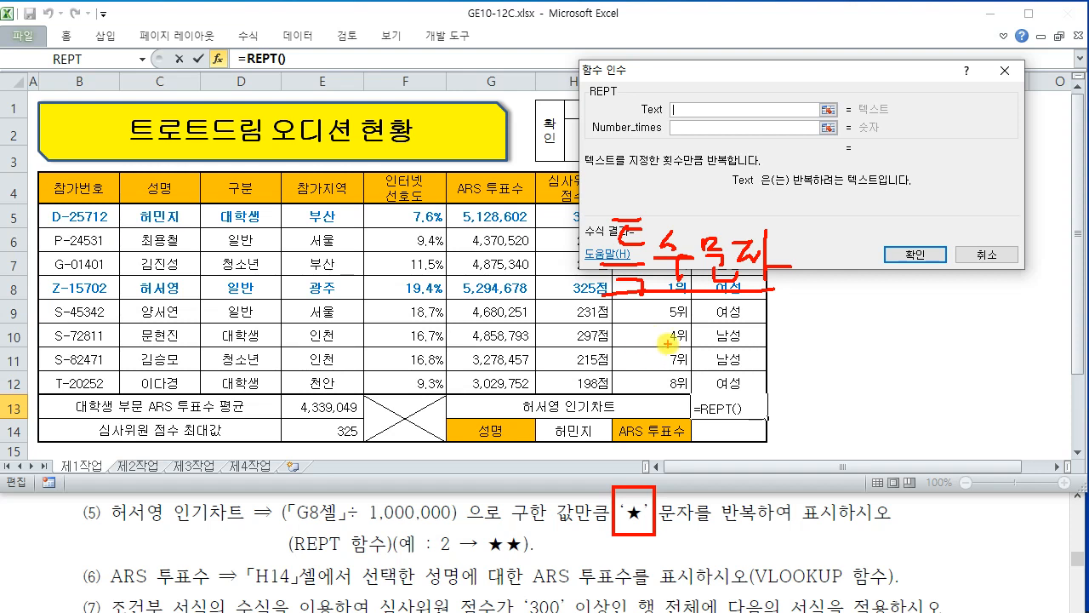
{"action": "mouse_move", "coordinate": [361, 261]}
{"action": "left_mouse_down"}
{"action": "mouse_move", "coordinate": [394, 303]}
{"action": "mouse_move", "coordinate": [446, 294]}
{"action": "left_mouse_up"}
{"action": "left_click_drag", "start_coordinate": [454, 249], "coordinate": [466, 285]}
{"action": "left_click_drag", "start_coordinate": [366, 312], "coordinate": [467, 317]}
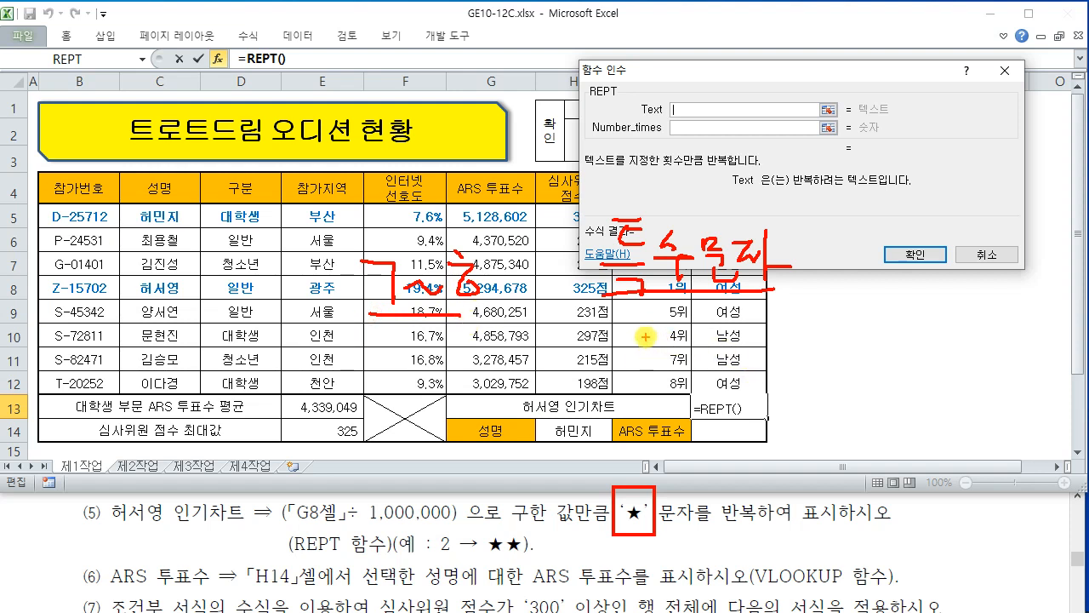
{"action": "mouse_move", "coordinate": [654, 331]}
{"action": "left_mouse_down"}
{"action": "mouse_move", "coordinate": [678, 374]}
{"action": "mouse_move", "coordinate": [684, 332]}
{"action": "mouse_move", "coordinate": [649, 371]}
{"action": "mouse_move", "coordinate": [682, 363]}
{"action": "left_mouse_up"}
{"action": "key", "text": "Escape"}
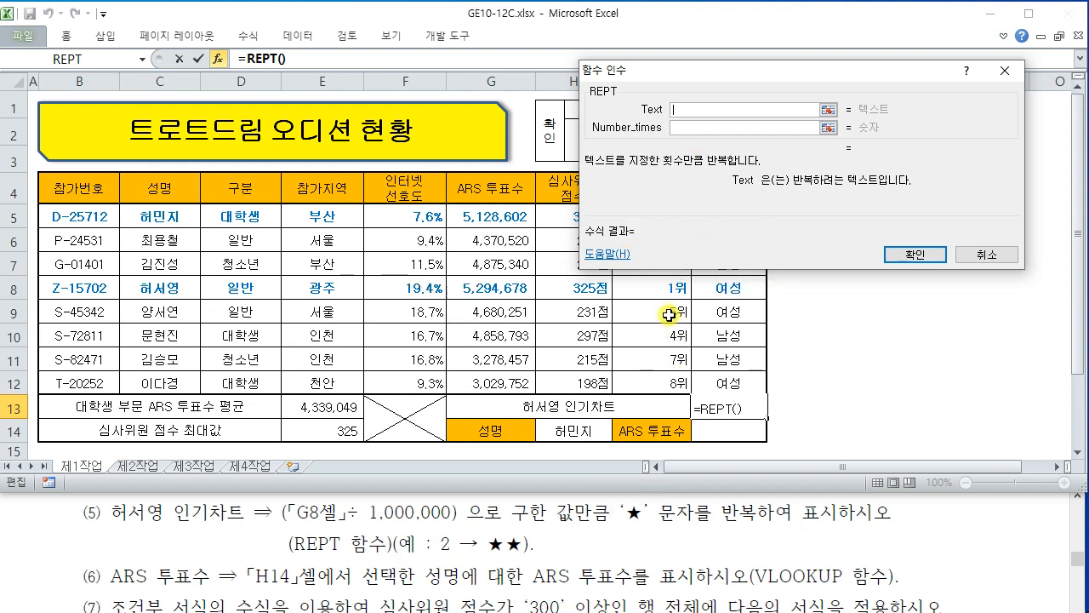
Set REPT's Text argument to the ★ symbol enclosed in double quotation marks.
{"action": "left_click", "coordinate": [692, 109]}
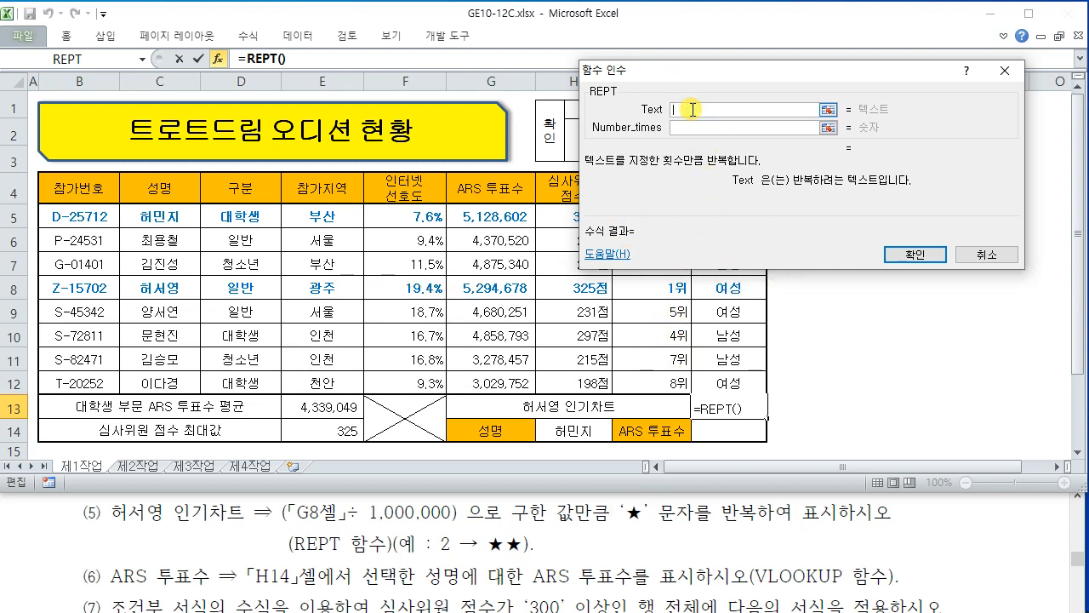
{"action": "type", "text": "A"}
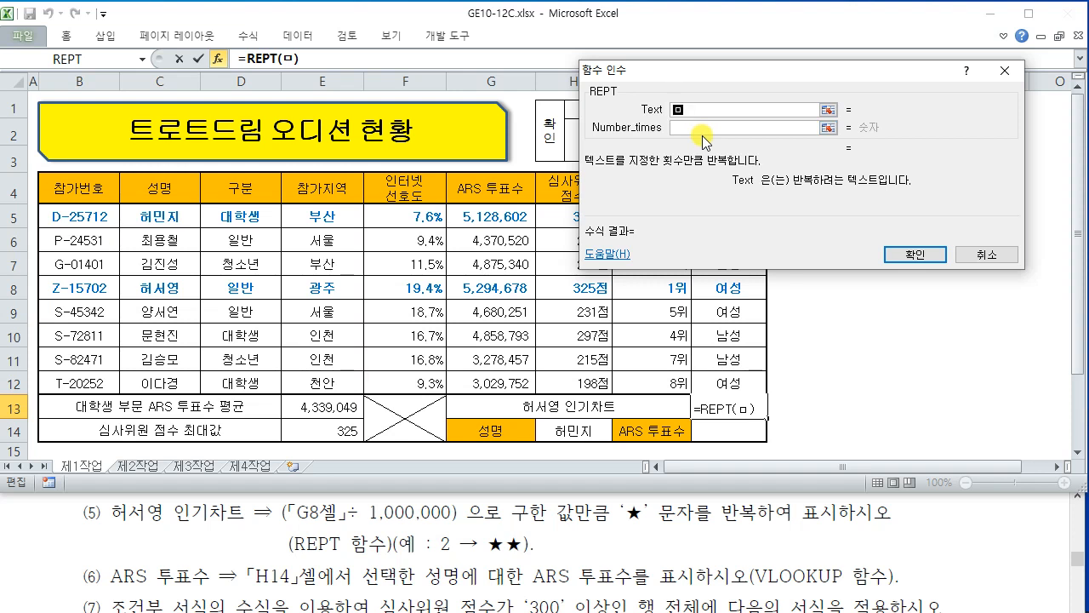
{"action": "key", "text": "Hangul_Hanja"}
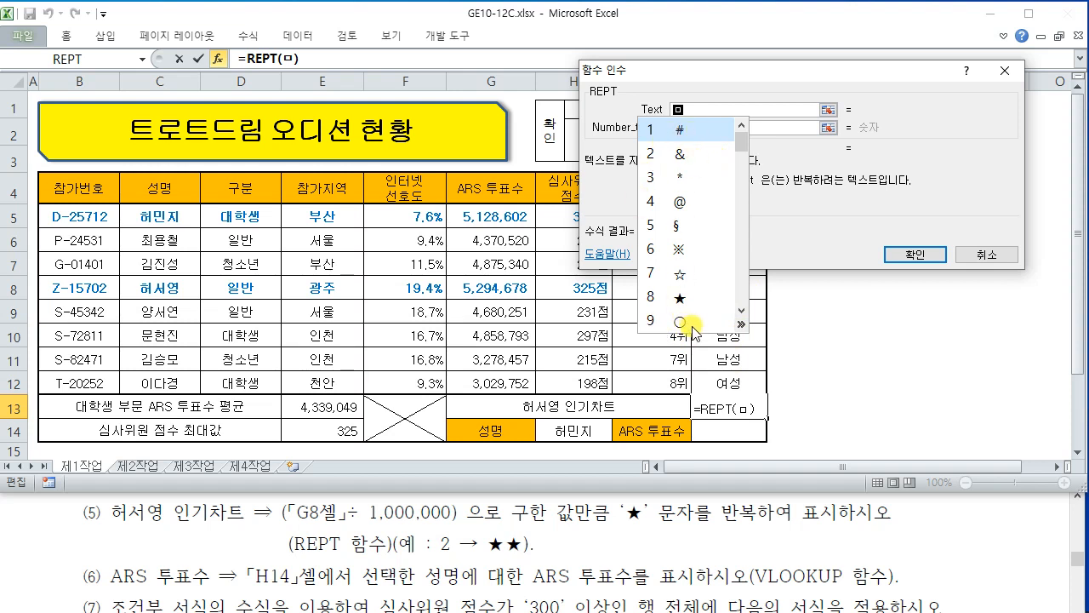
{"action": "left_click", "coordinate": [688, 299]}
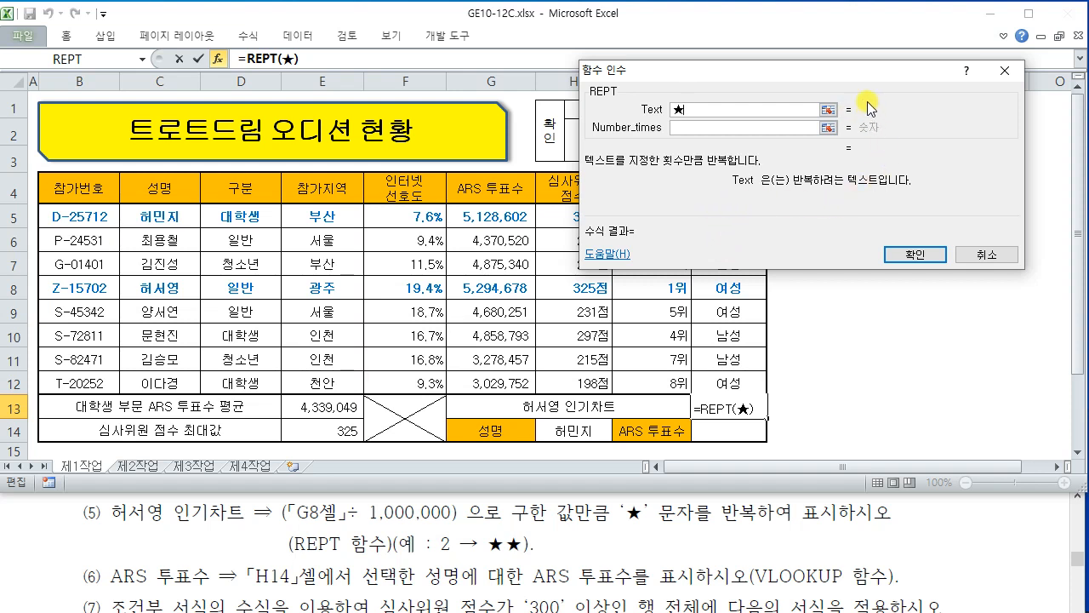
{"action": "left_click", "coordinate": [686, 125]}
{"action": "left_click", "coordinate": [680, 110]}
{"action": "type", "text": "\""}
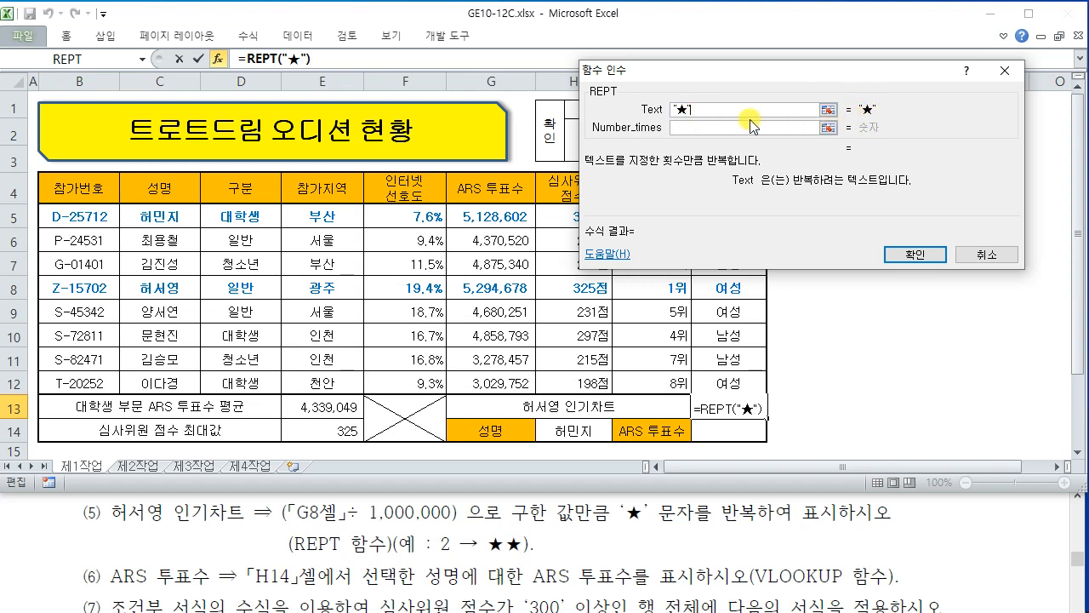
{"action": "mouse_move", "coordinate": [606, 210]}
{"action": "left_mouse_down"}
{"action": "mouse_move", "coordinate": [656, 246]}
{"action": "mouse_move", "coordinate": [698, 241]}
{"action": "mouse_move", "coordinate": [720, 211]}
{"action": "left_mouse_up"}
{"action": "left_click_drag", "start_coordinate": [702, 214], "coordinate": [737, 244]}
{"action": "left_click_drag", "start_coordinate": [756, 194], "coordinate": [768, 202]}
{"action": "left_click_drag", "start_coordinate": [767, 195], "coordinate": [765, 216]}
{"action": "mouse_move", "coordinate": [832, 196]}
{"action": "left_mouse_down"}
{"action": "mouse_move", "coordinate": [843, 208]}
{"action": "mouse_move", "coordinate": [770, 240]}
{"action": "mouse_move", "coordinate": [804, 223]}
{"action": "left_mouse_up"}
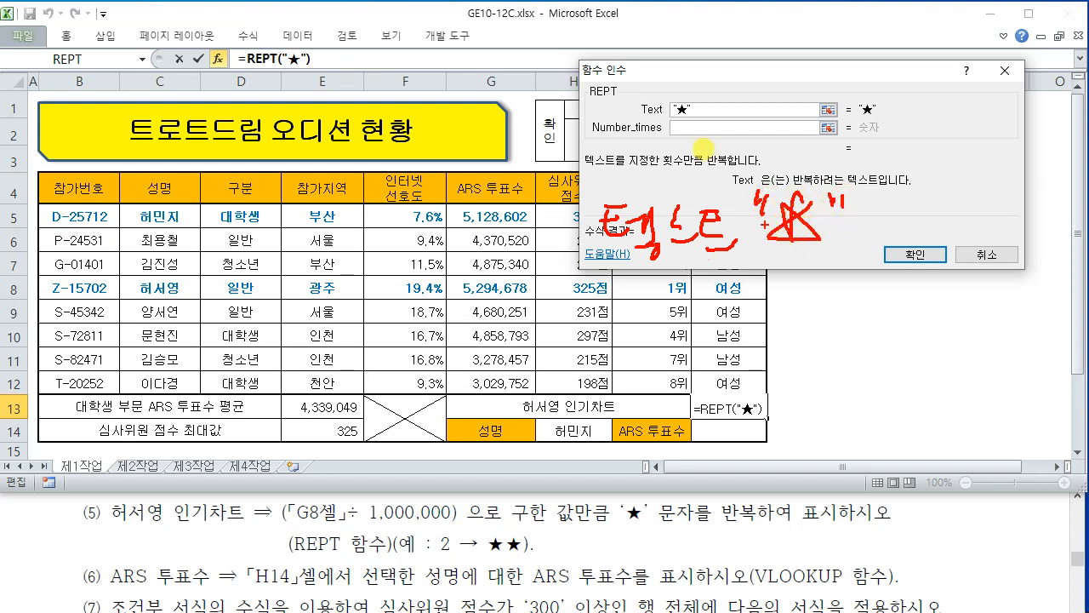
Set REPT's Number_times to G8/1000000 and confirm the function, ending with J14 selected.
{"action": "left_click", "coordinate": [686, 129]}
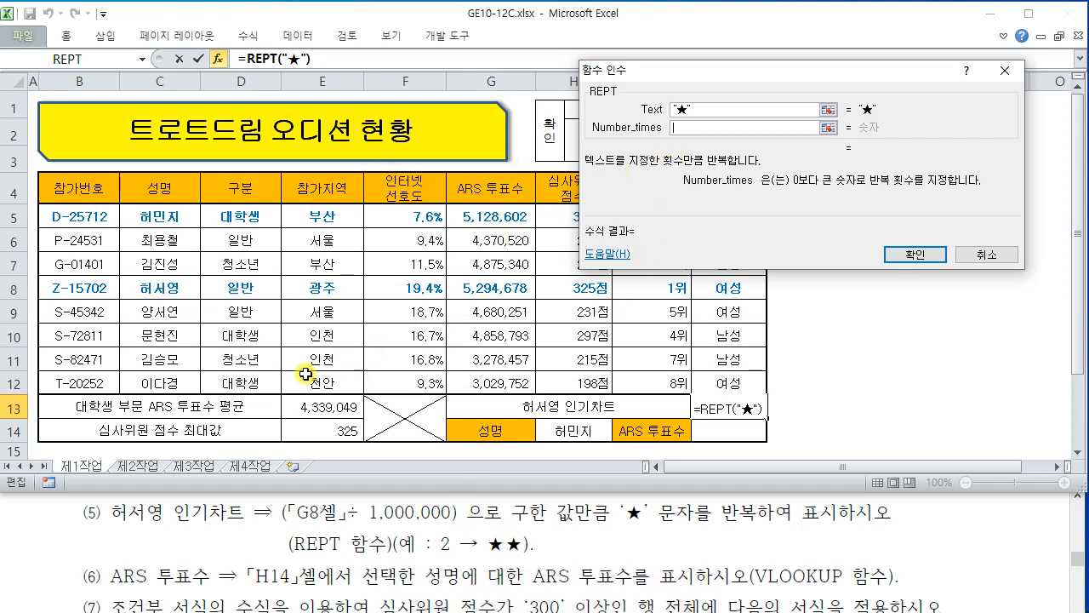
{"action": "left_click", "coordinate": [489, 288]}
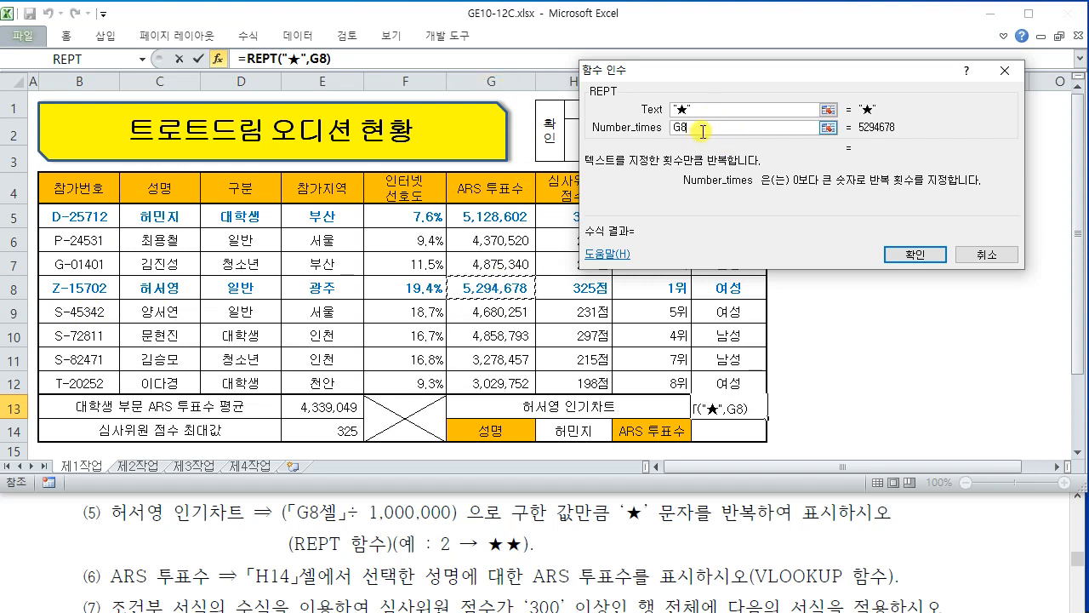
{"action": "type", "text": "/"}
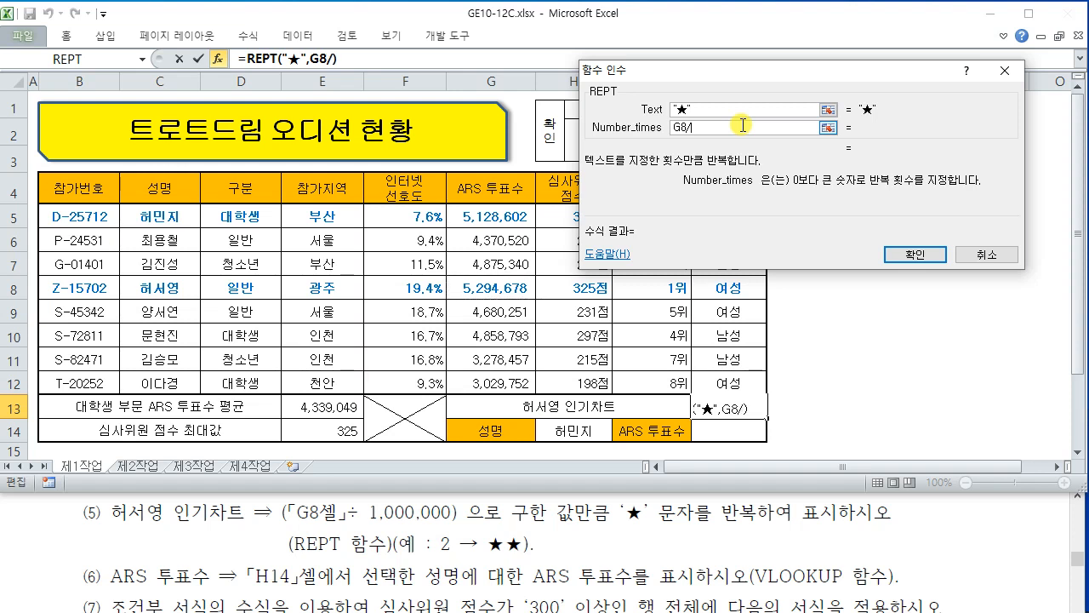
{"action": "type", "text": "1000000"}
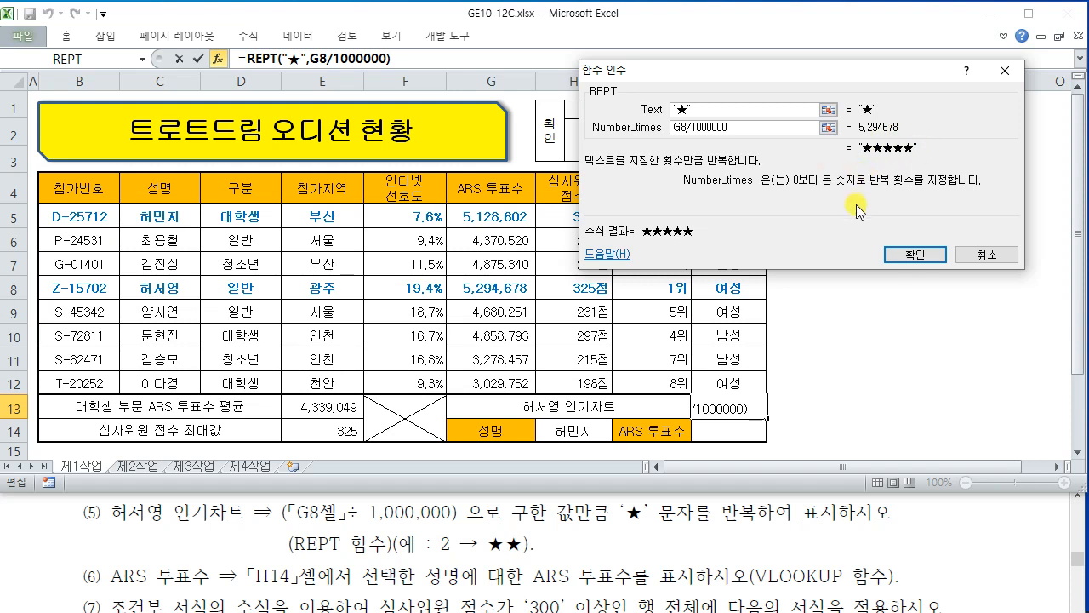
{"action": "left_click", "coordinate": [913, 255]}
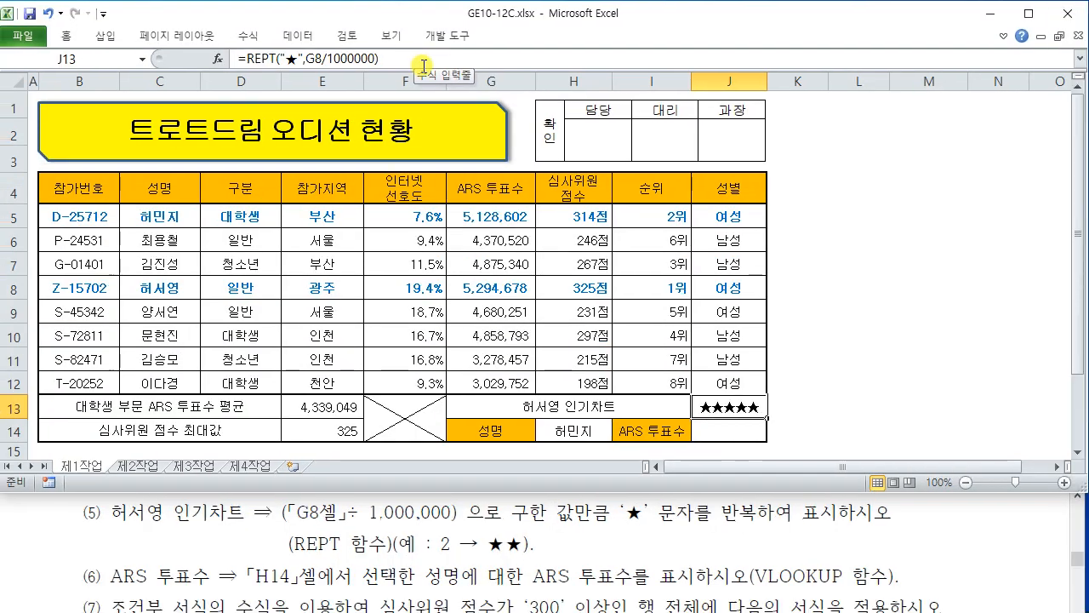
{"action": "left_click", "coordinate": [880, 357]}
{"action": "left_click", "coordinate": [732, 430]}
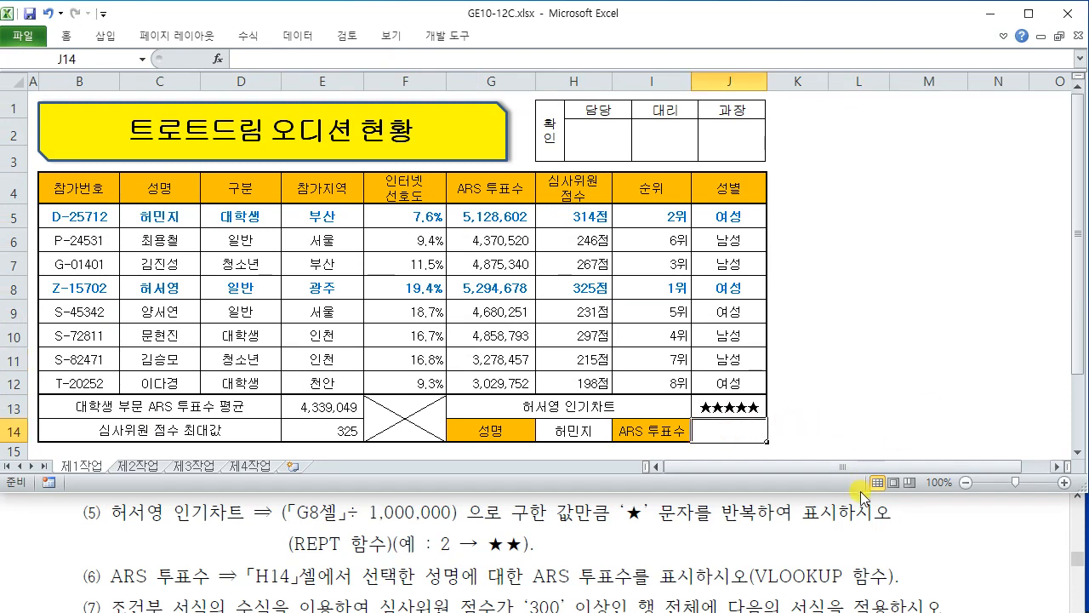
{"action": "left_click_drag", "start_coordinate": [745, 553], "coordinate": [908, 593]}
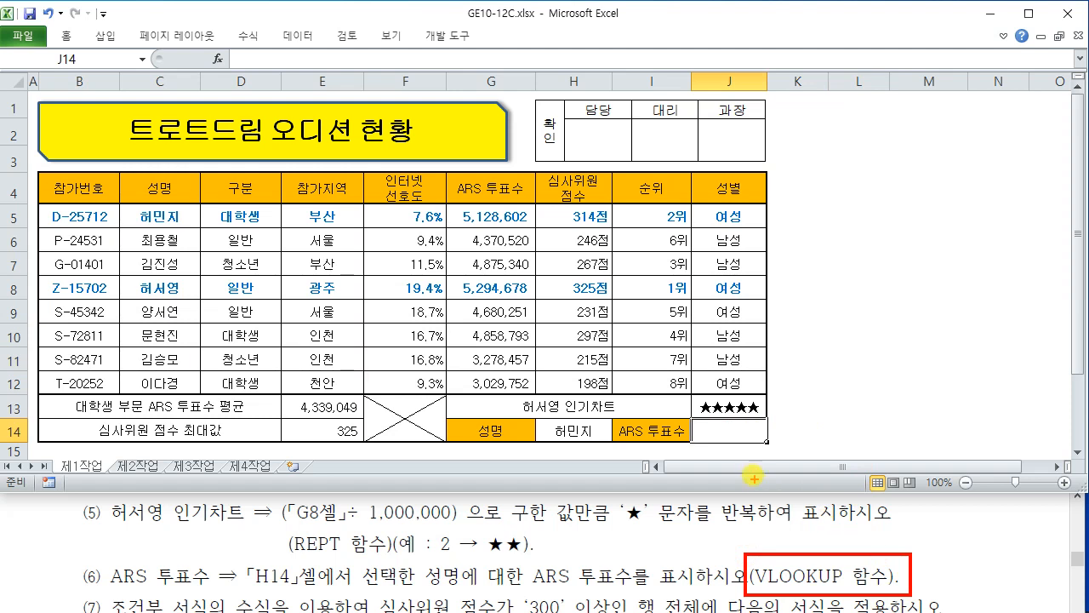
{"action": "key", "text": "Escape"}
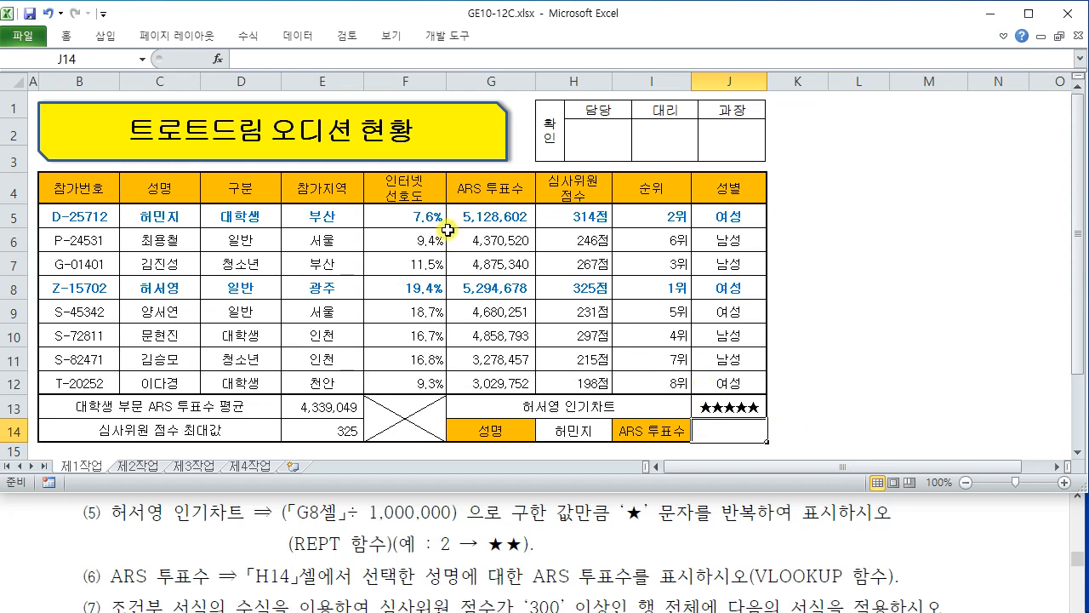
{"action": "left_click_drag", "start_coordinate": [201, 47], "coordinate": [314, 194]}
{"action": "left_click_drag", "start_coordinate": [732, 423], "coordinate": [793, 377]}
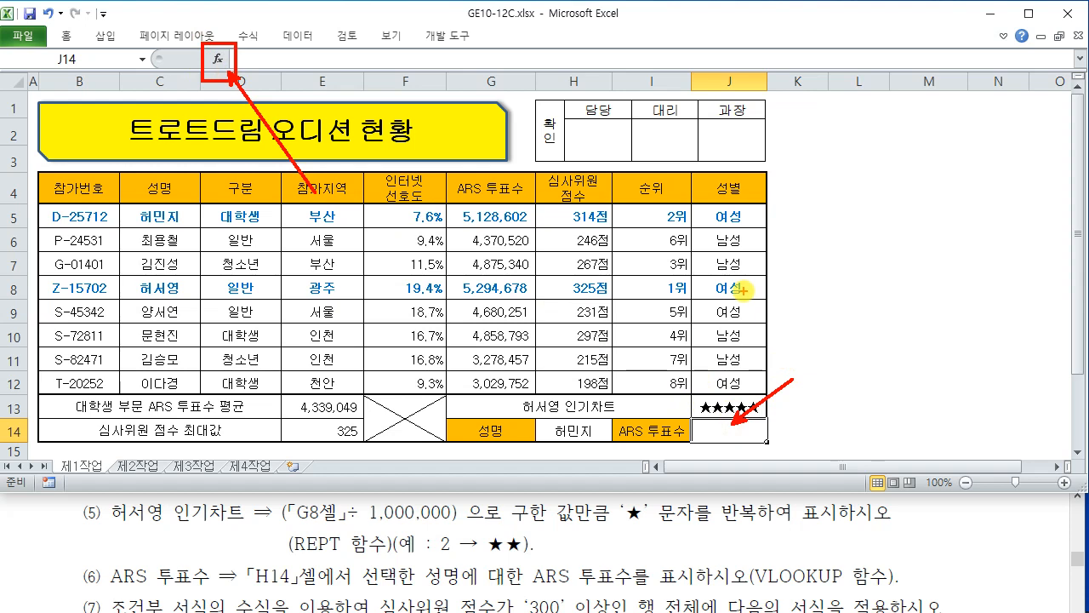
{"action": "key", "text": "Escape"}
Search for the VLOOKUP function and insert it in J14, moving its arguments dialog clear of the 성명 to ARS 투표수 columns.
{"action": "left_click", "coordinate": [218, 59]}
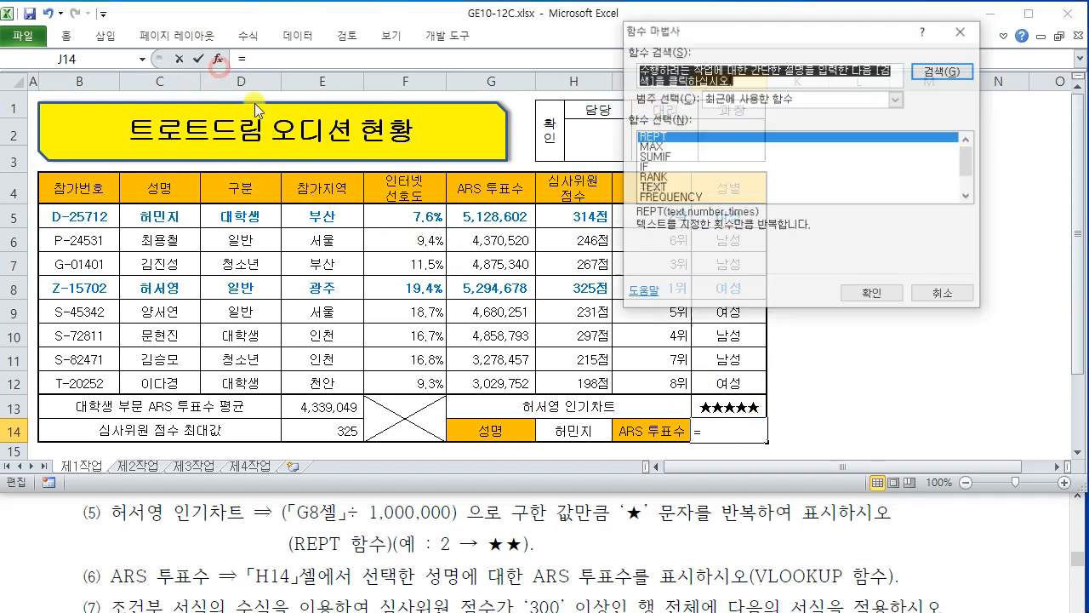
{"action": "left_click_drag", "start_coordinate": [713, 31], "coordinate": [444, 36]}
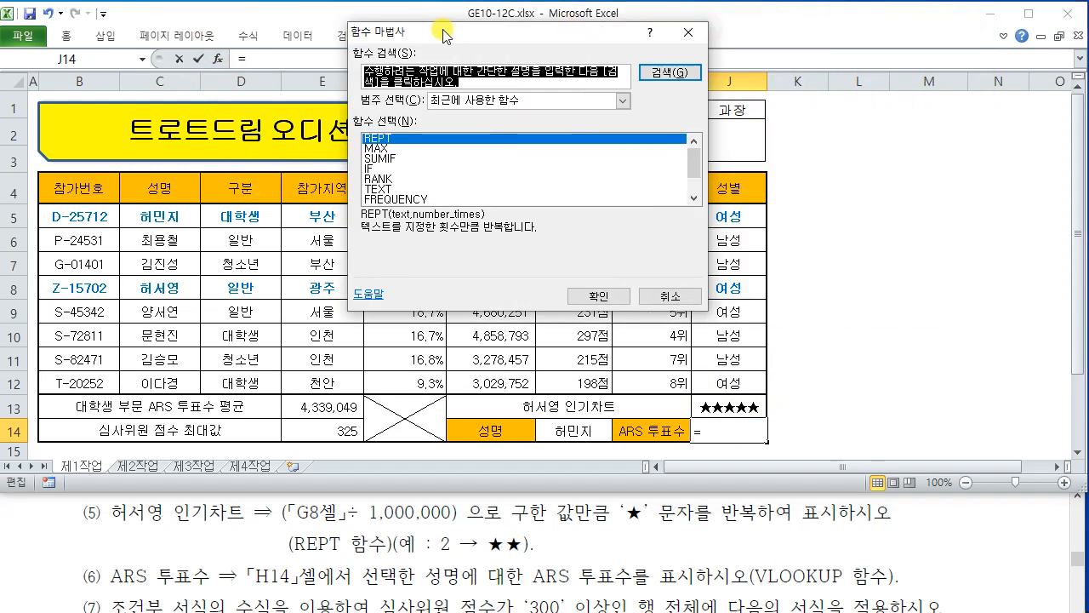
{"action": "type", "text": "VLOOKUP"}
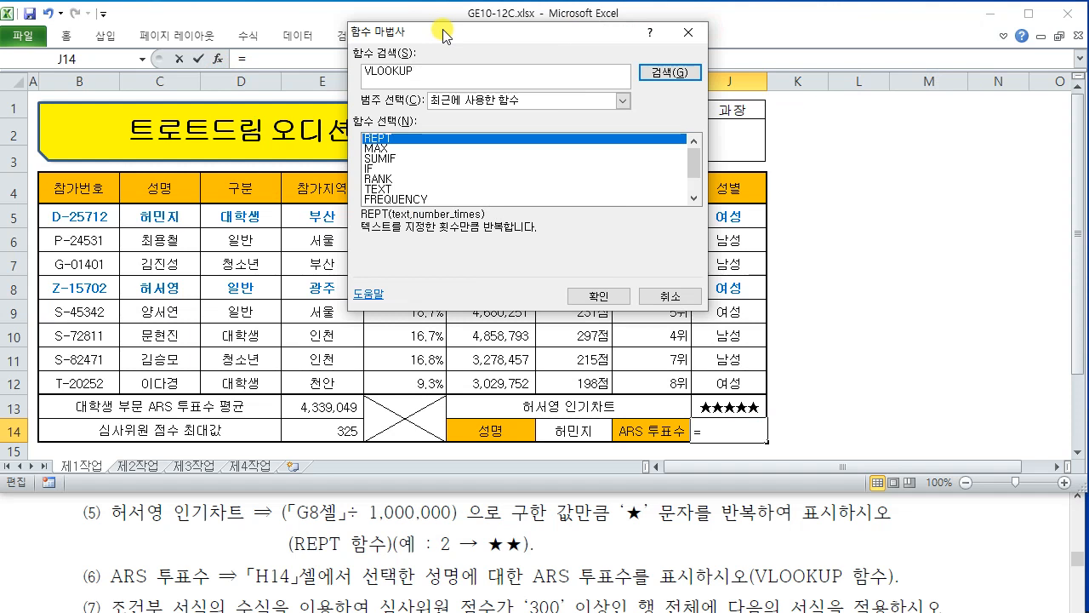
{"action": "key", "text": "Return"}
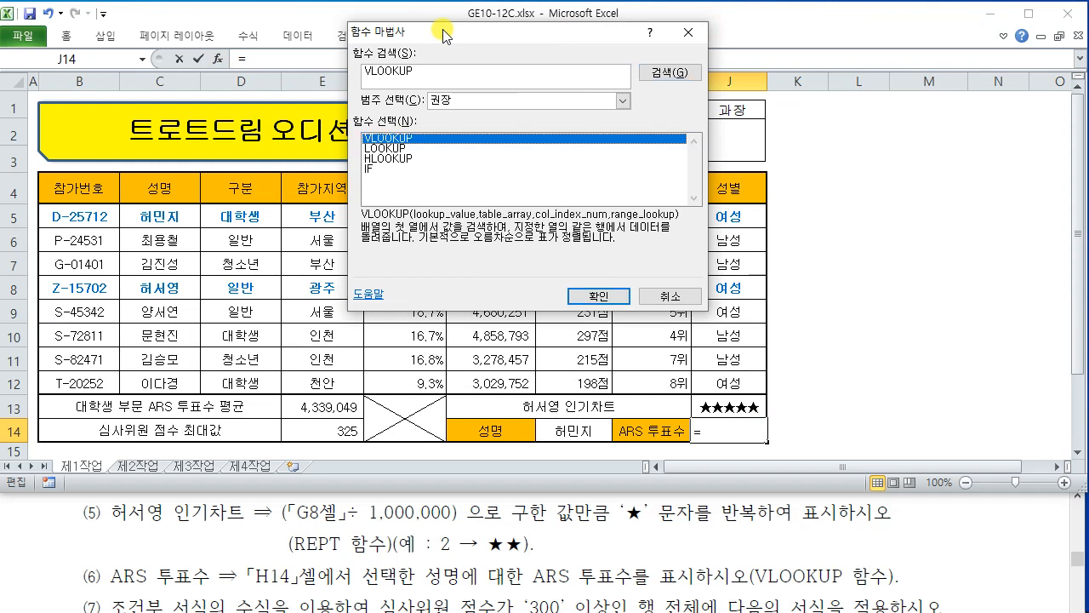
{"action": "left_click", "coordinate": [619, 299]}
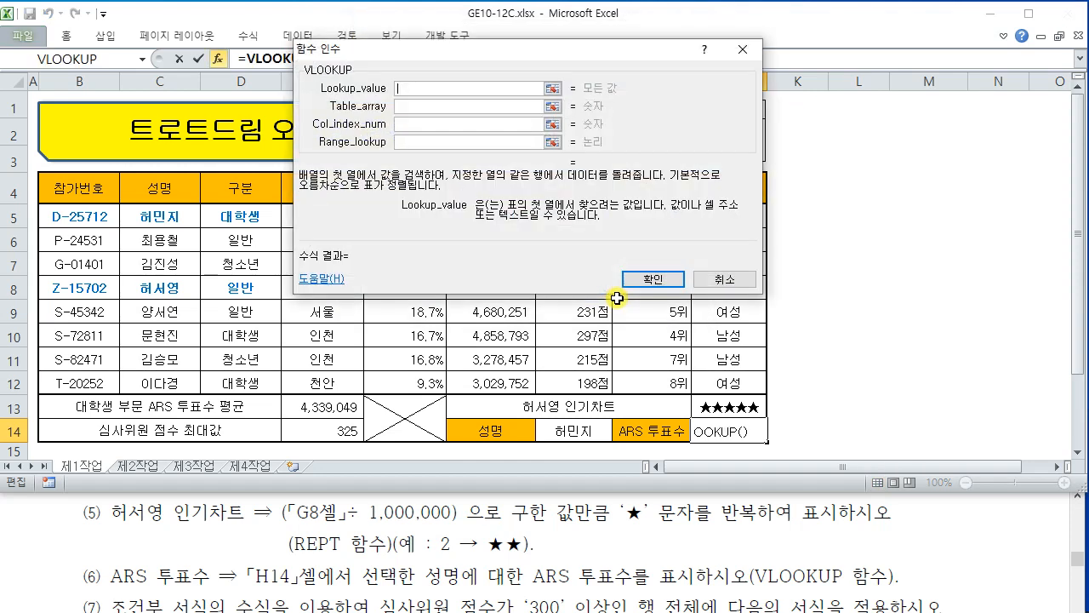
{"action": "left_click_drag", "start_coordinate": [430, 57], "coordinate": [652, 51]}
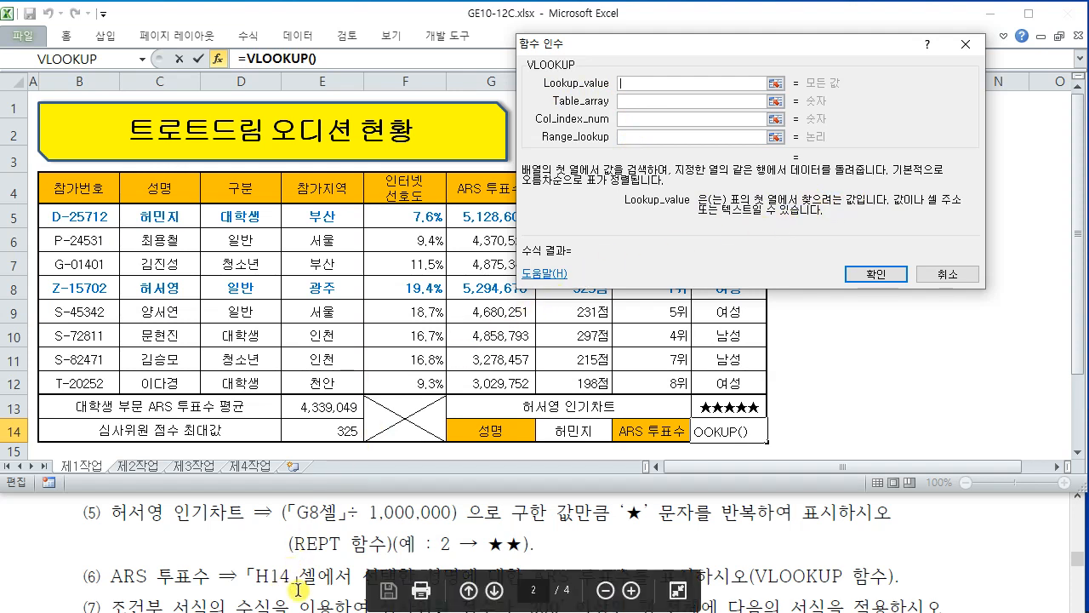
{"action": "left_click_drag", "start_coordinate": [656, 53], "coordinate": [723, 36]}
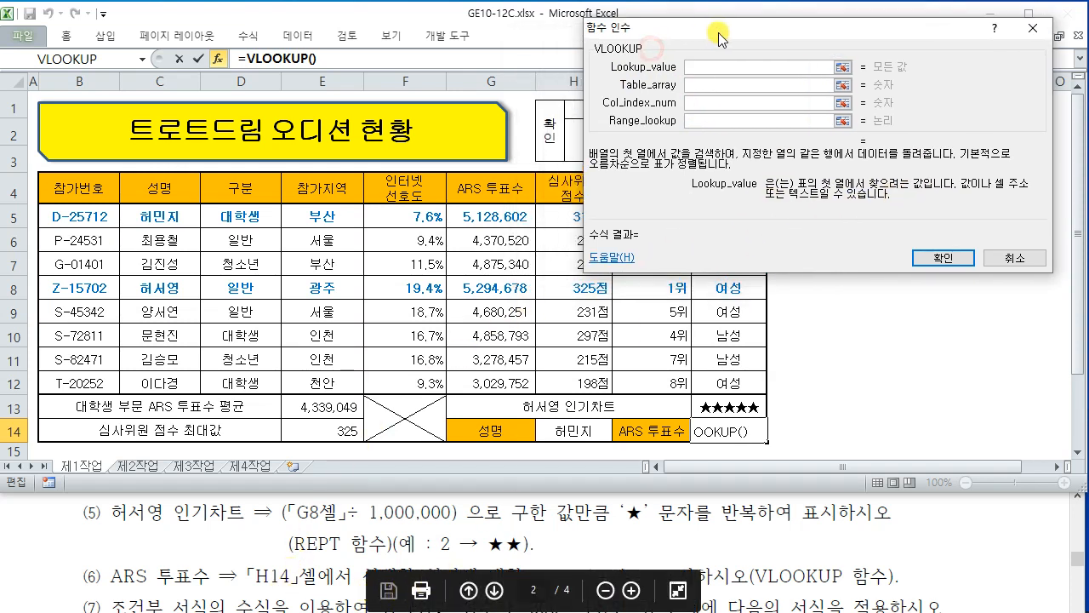
Set VLOOKUP's Lookup_value to H14 and its Table_array to C5:H12, ending in the Col_index_num argument.
{"action": "left_click", "coordinate": [570, 434]}
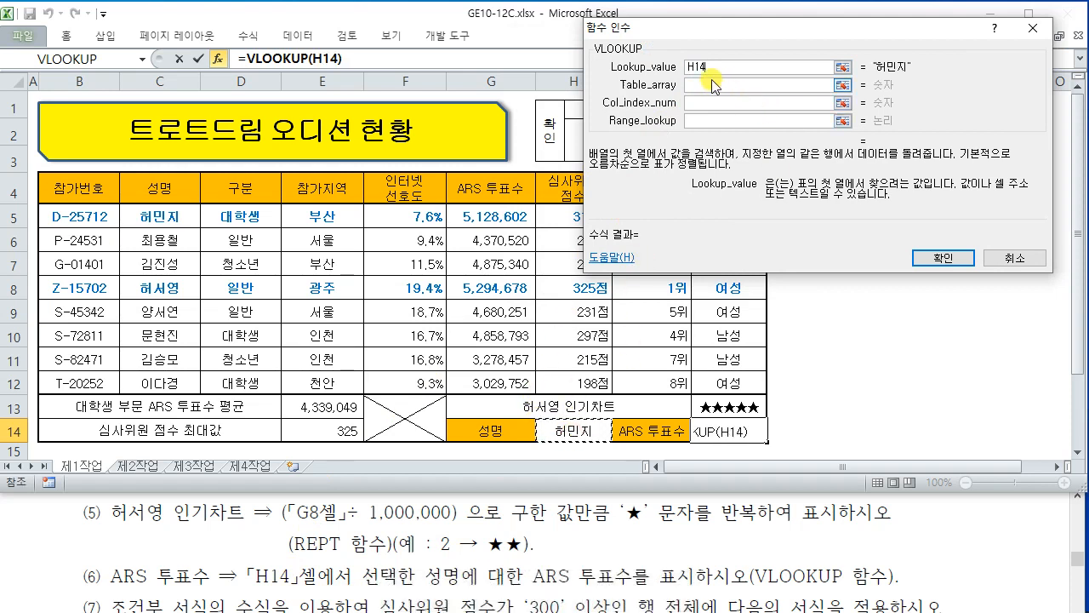
{"action": "left_click", "coordinate": [706, 85]}
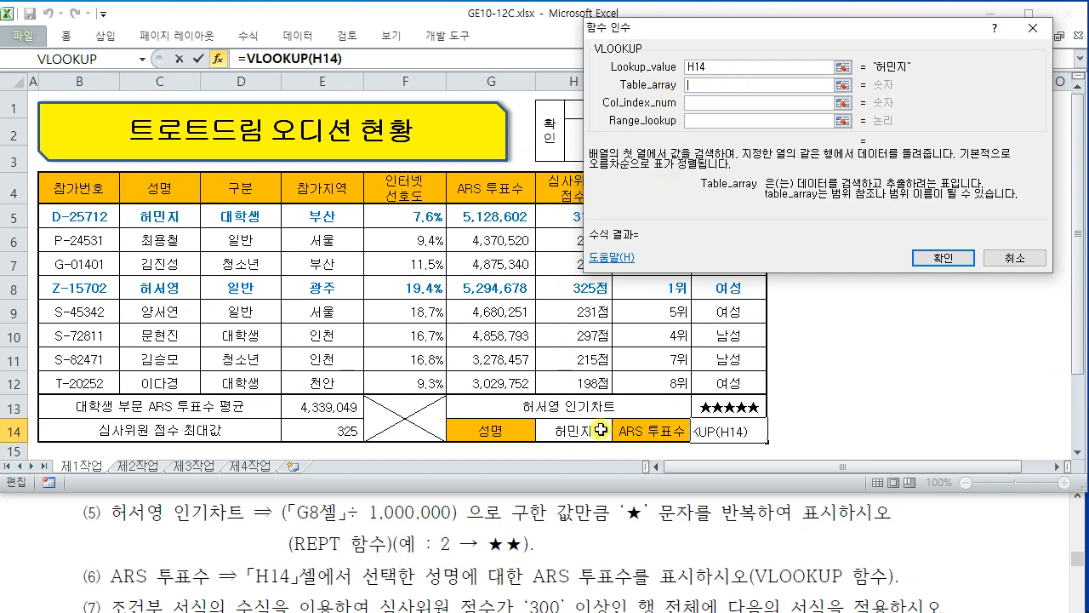
{"action": "left_click", "coordinate": [145, 214]}
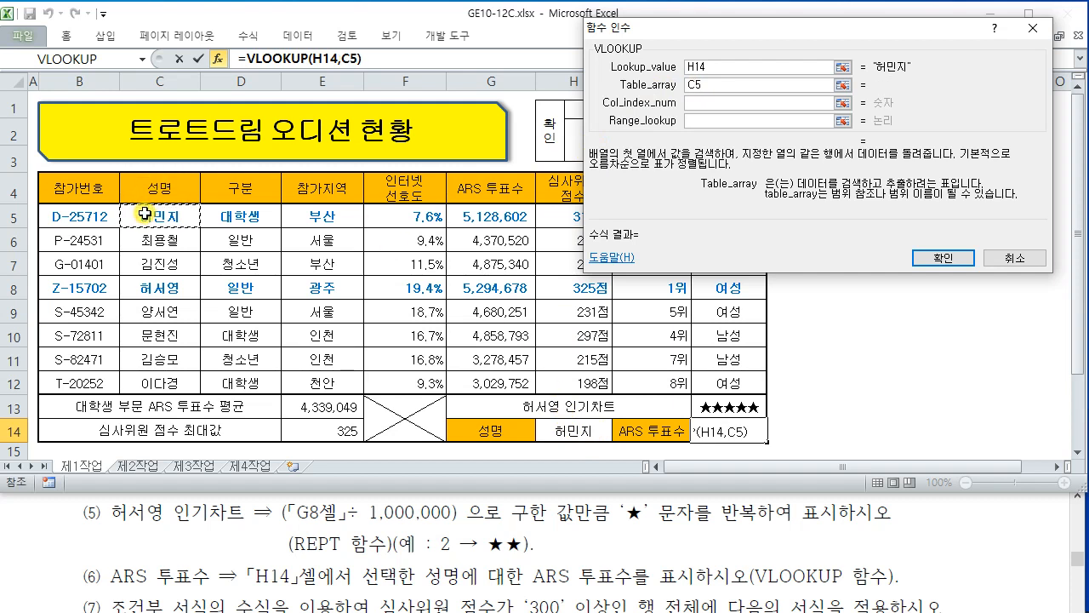
{"action": "left_click_drag", "start_coordinate": [144, 214], "coordinate": [587, 380]}
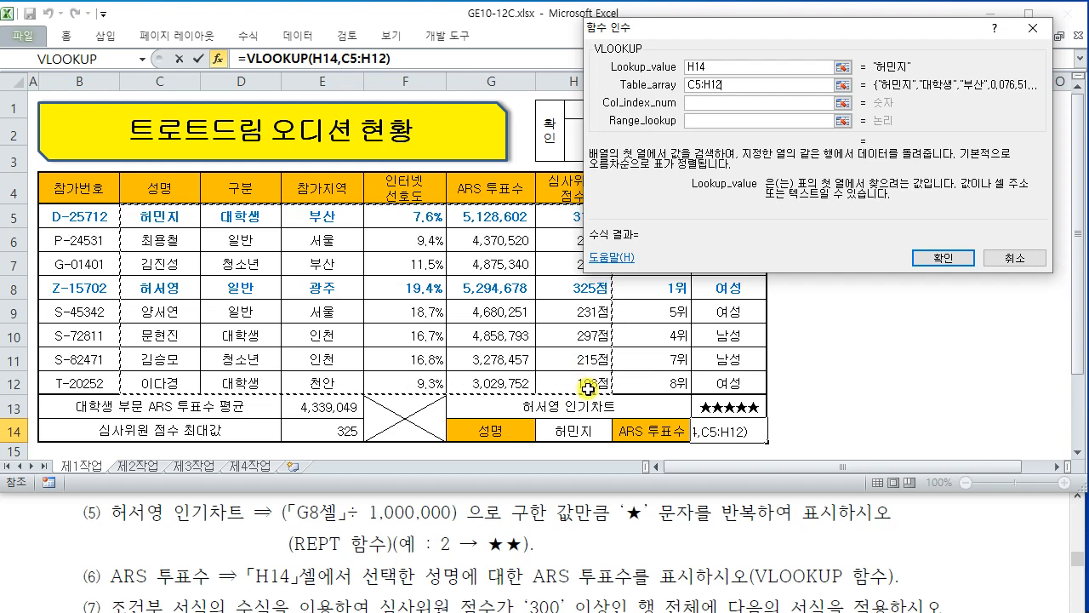
{"action": "left_click", "coordinate": [707, 103]}
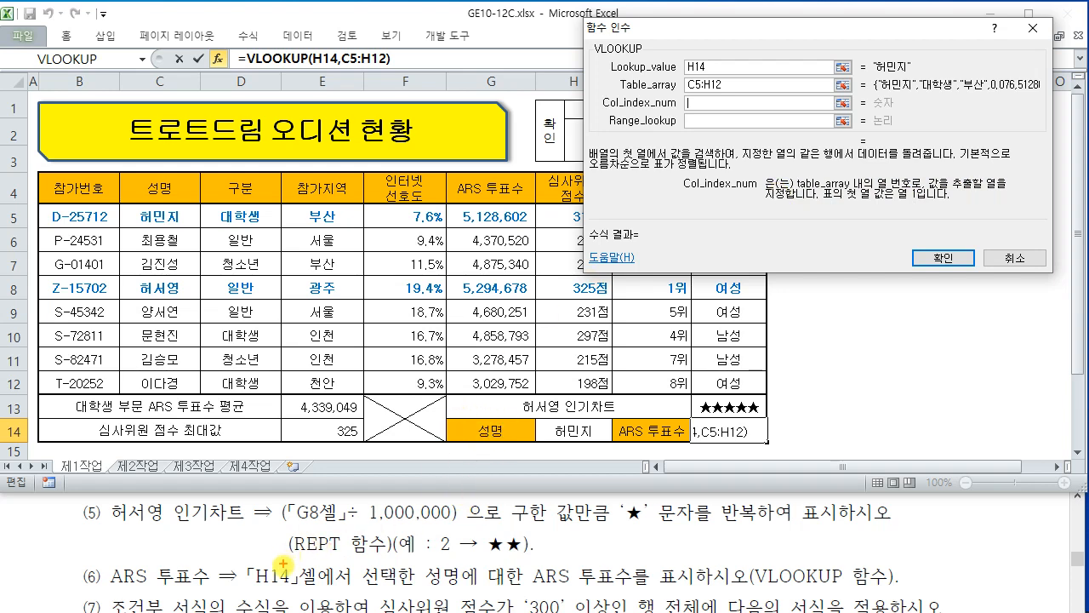
{"action": "mouse_move", "coordinate": [524, 555]}
{"action": "left_mouse_down"}
{"action": "mouse_move", "coordinate": [622, 603]}
{"action": "mouse_move", "coordinate": [637, 596]}
{"action": "left_mouse_up"}
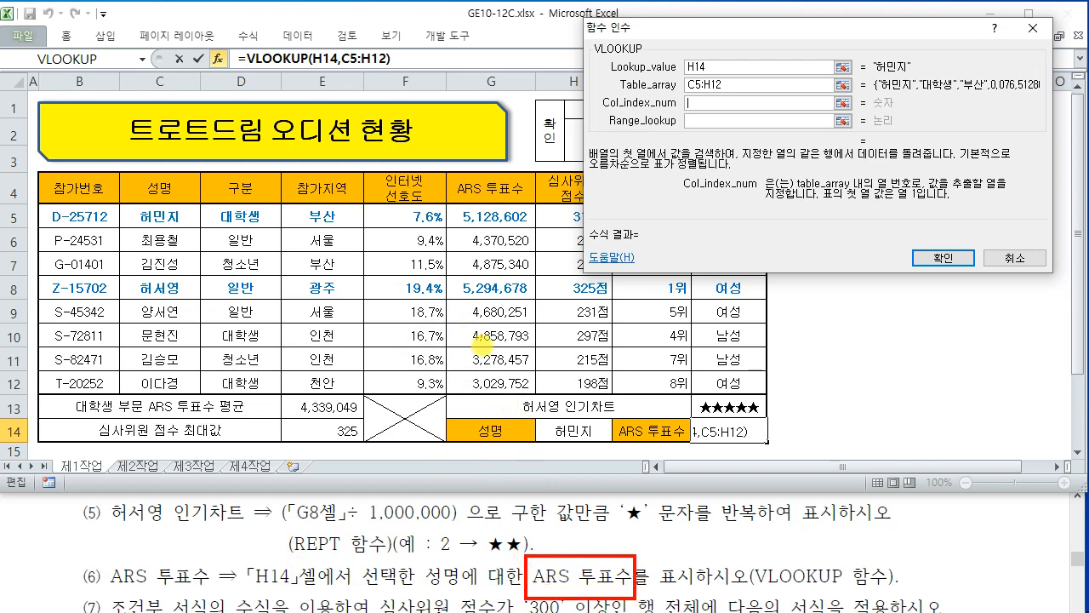
{"action": "key", "text": "Escape"}
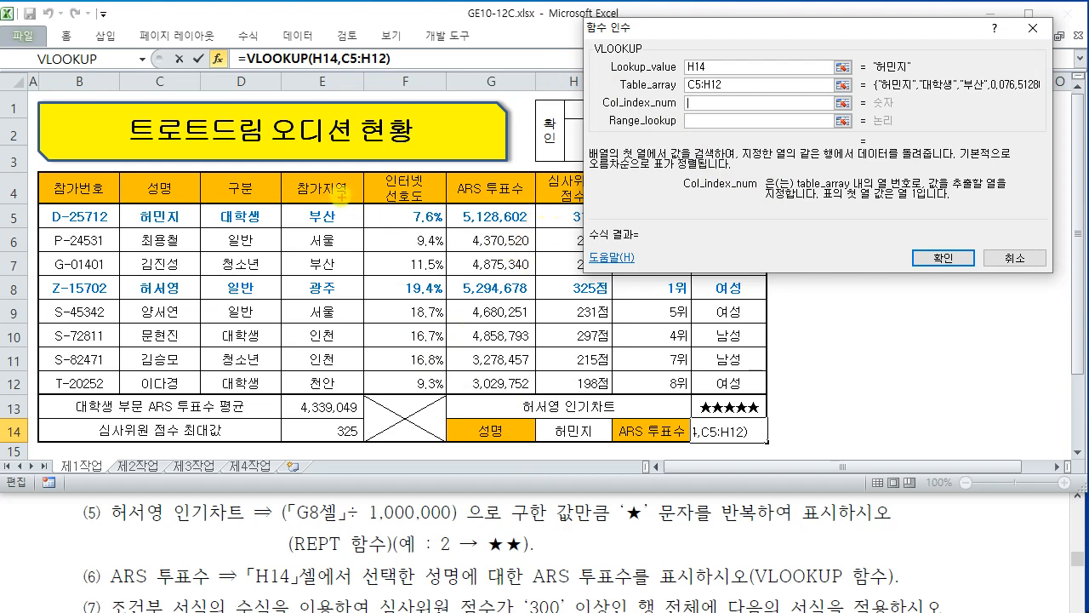
{"action": "mouse_move", "coordinate": [121, 204]}
{"action": "left_mouse_down"}
{"action": "mouse_move", "coordinate": [434, 345]}
{"action": "mouse_move", "coordinate": [603, 406]}
{"action": "mouse_move", "coordinate": [611, 394]}
{"action": "left_mouse_up"}
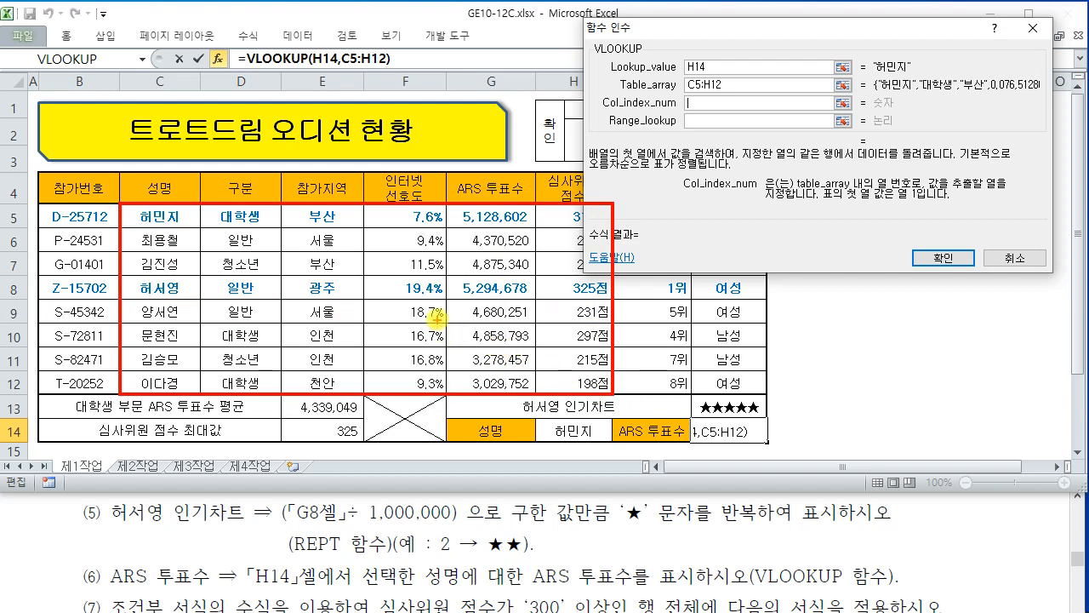
{"action": "mouse_move", "coordinate": [509, 187]}
{"action": "left_mouse_down"}
{"action": "mouse_move", "coordinate": [446, 194]}
{"action": "mouse_move", "coordinate": [517, 180]}
{"action": "mouse_move", "coordinate": [482, 206]}
{"action": "left_mouse_up"}
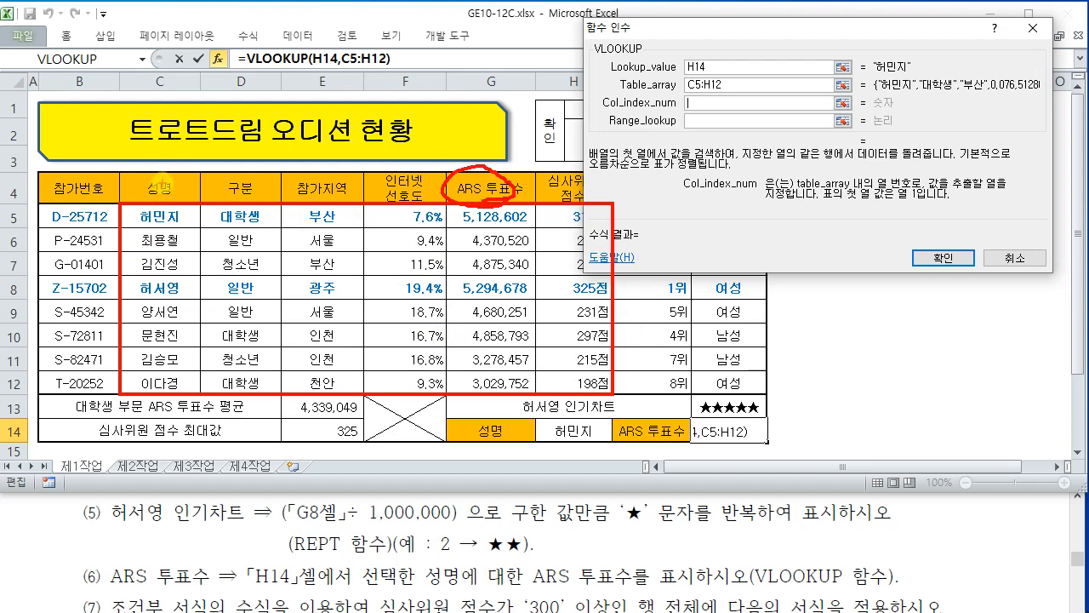
{"action": "mouse_move", "coordinate": [176, 179]}
{"action": "left_mouse_down"}
{"action": "mouse_move", "coordinate": [176, 116]}
{"action": "mouse_move", "coordinate": [197, 89]}
{"action": "mouse_move", "coordinate": [174, 90]}
{"action": "mouse_move", "coordinate": [189, 98]}
{"action": "left_mouse_up"}
{"action": "mouse_move", "coordinate": [255, 177]}
{"action": "left_mouse_down"}
{"action": "mouse_move", "coordinate": [245, 111]}
{"action": "mouse_move", "coordinate": [277, 84]}
{"action": "left_mouse_up"}
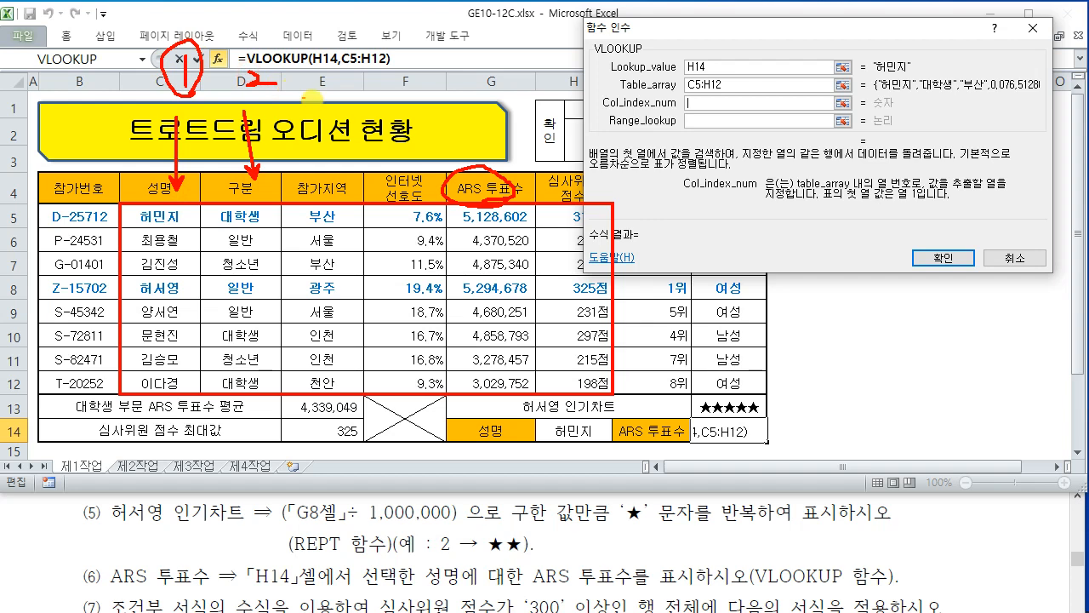
{"action": "mouse_move", "coordinate": [340, 170]}
{"action": "left_mouse_down"}
{"action": "mouse_move", "coordinate": [342, 71]}
{"action": "mouse_move", "coordinate": [316, 86]}
{"action": "left_mouse_up"}
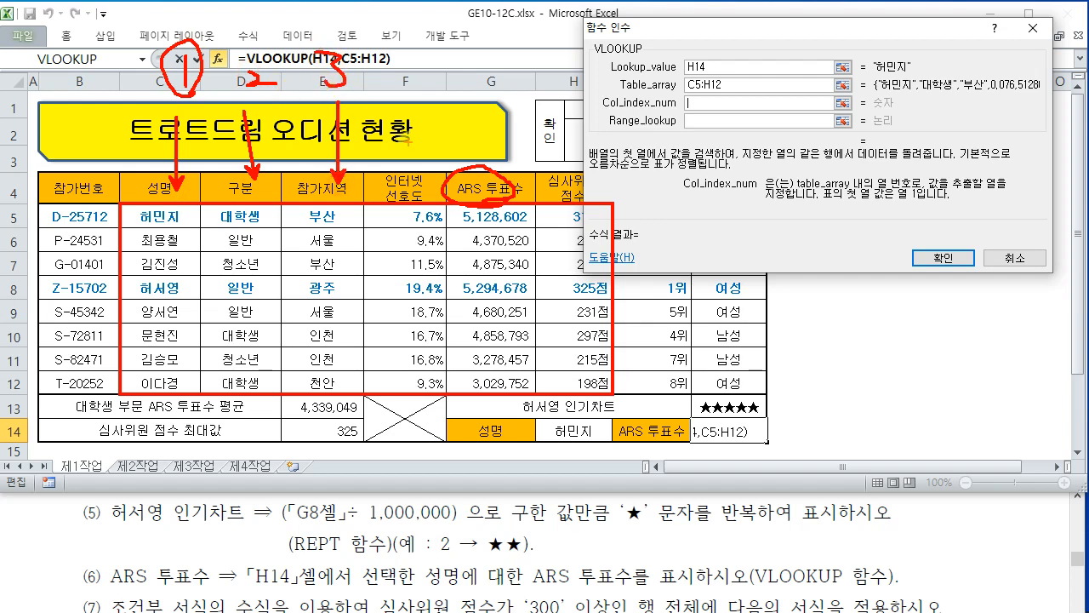
{"action": "left_click_drag", "start_coordinate": [407, 170], "coordinate": [405, 108]}
{"action": "mouse_move", "coordinate": [425, 42]}
{"action": "left_mouse_down"}
{"action": "mouse_move", "coordinate": [400, 64]}
{"action": "mouse_move", "coordinate": [434, 81]}
{"action": "mouse_move", "coordinate": [410, 107]}
{"action": "left_mouse_up"}
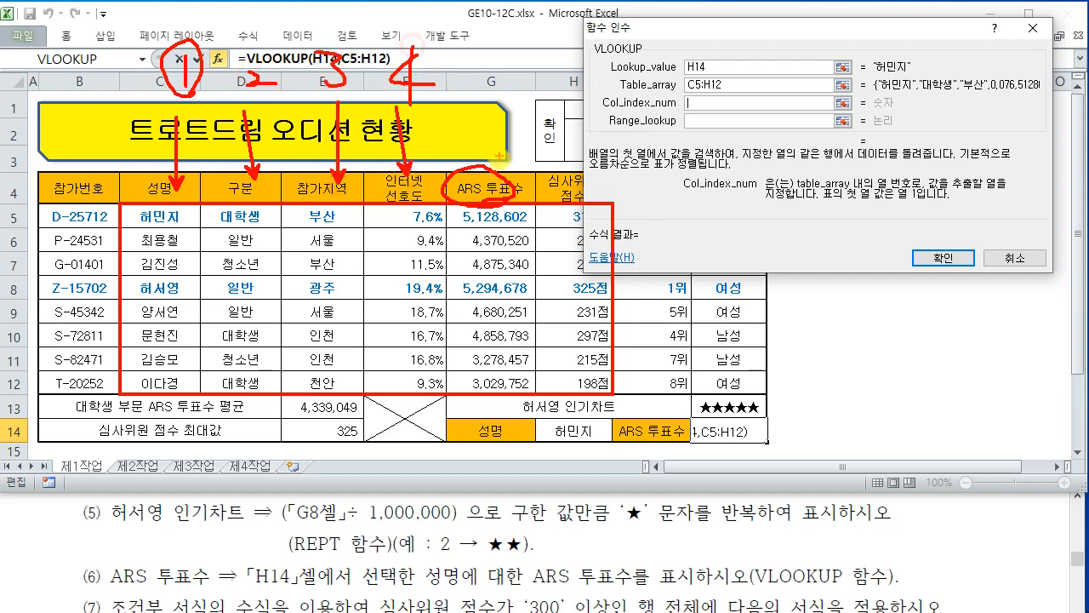
{"action": "left_click_drag", "start_coordinate": [491, 147], "coordinate": [488, 127]}
{"action": "mouse_move", "coordinate": [492, 61]}
{"action": "left_mouse_down"}
{"action": "mouse_move", "coordinate": [503, 85]}
{"action": "mouse_move", "coordinate": [482, 103]}
{"action": "left_mouse_up"}
{"action": "left_click_drag", "start_coordinate": [490, 63], "coordinate": [528, 66]}
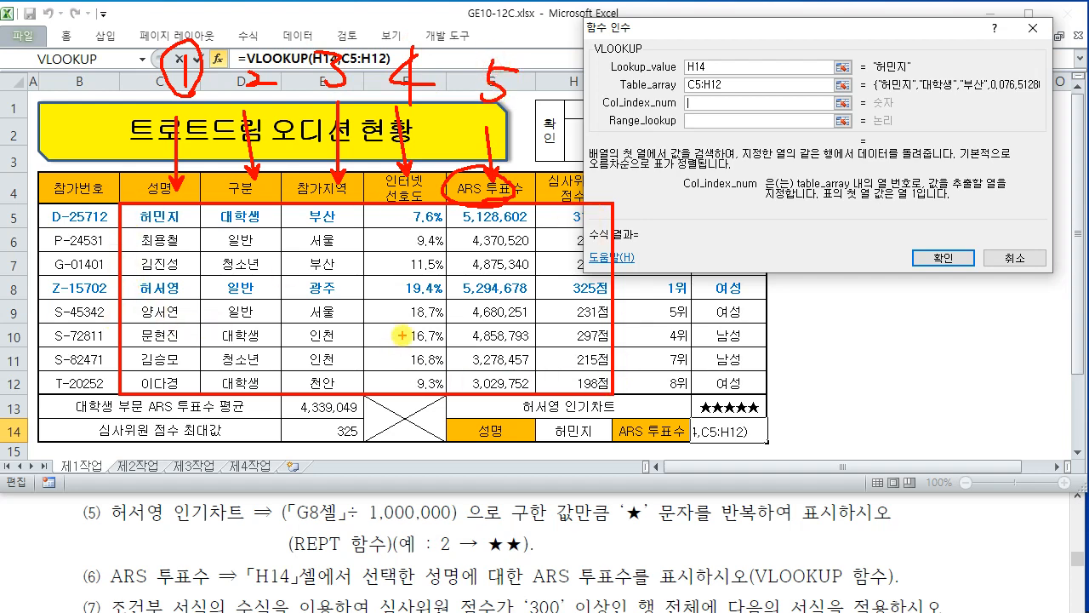
Set VLOOKUP's Col_index_num to 5 and its Range_lookup to FALSE, and confirm the function in J14.
{"action": "mouse_move", "coordinate": [526, 59]}
{"action": "left_mouse_down"}
{"action": "mouse_move", "coordinate": [522, 73]}
{"action": "mouse_move", "coordinate": [565, 114]}
{"action": "mouse_move", "coordinate": [700, 109]}
{"action": "mouse_move", "coordinate": [735, 89]}
{"action": "left_mouse_up"}
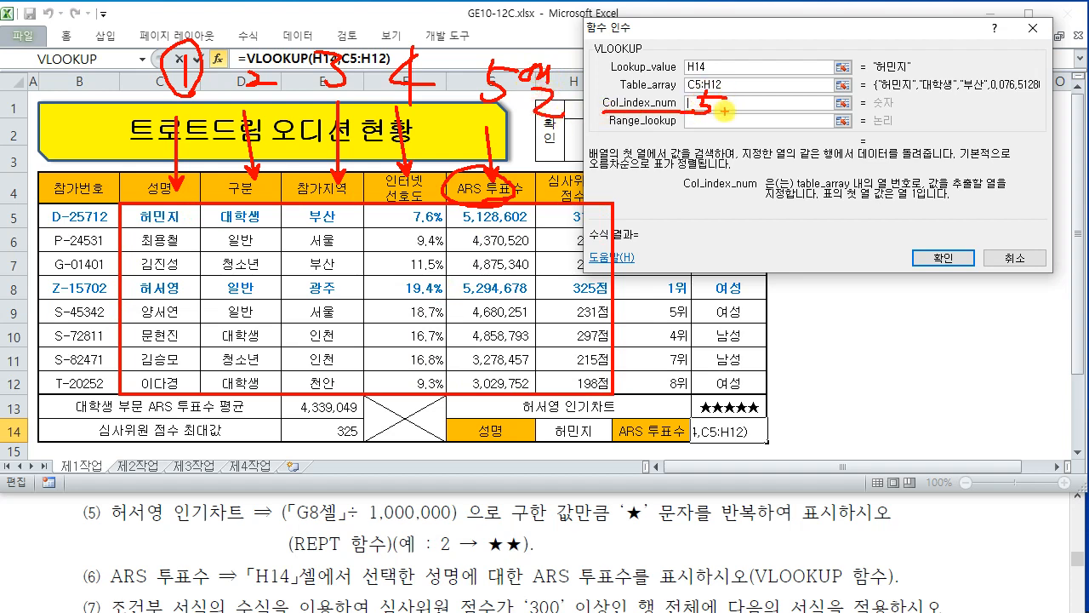
{"action": "key", "text": "Escape"}
{"action": "type", "text": "5"}
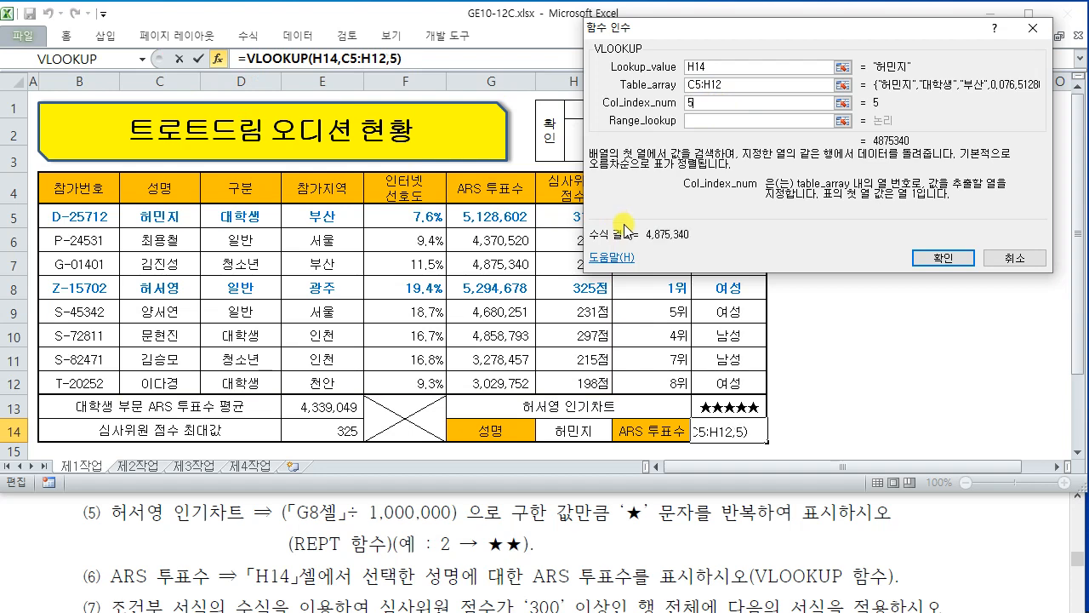
{"action": "left_click", "coordinate": [699, 121]}
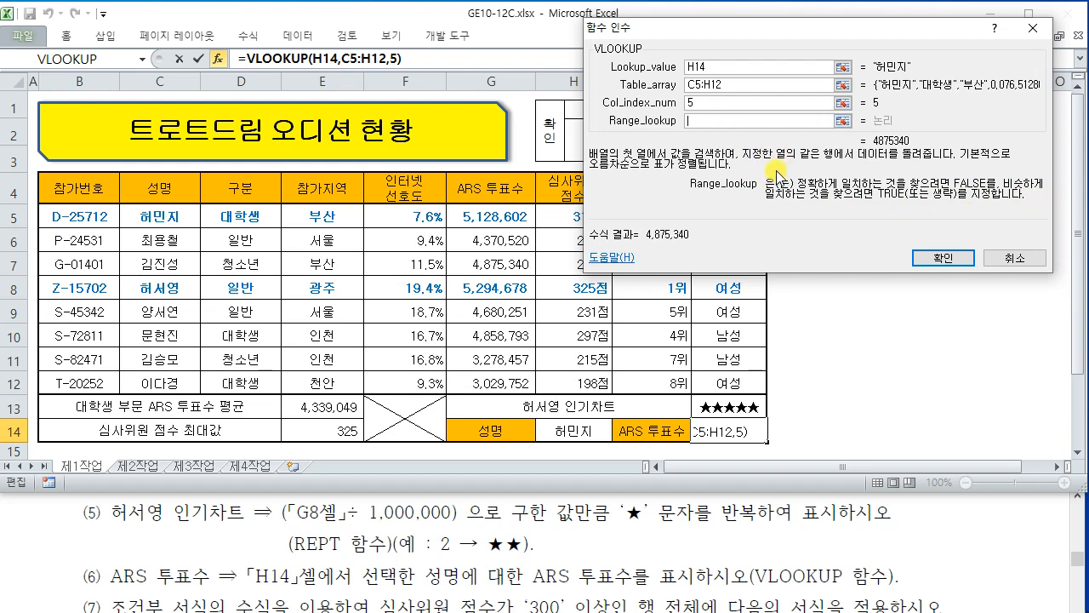
{"action": "type", "text": "F"}
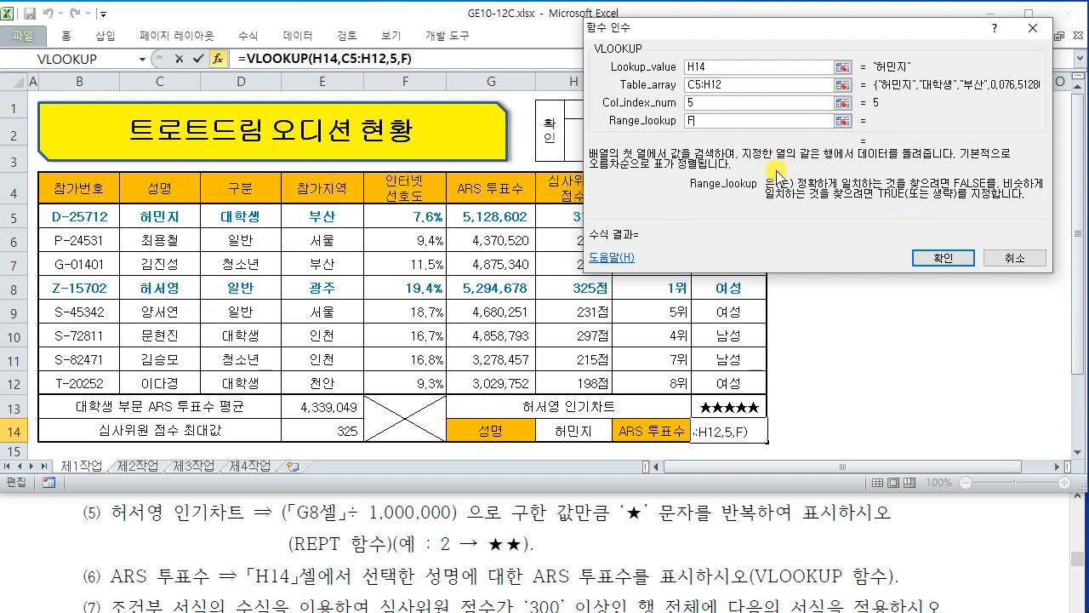
{"action": "type", "text": "ALSE"}
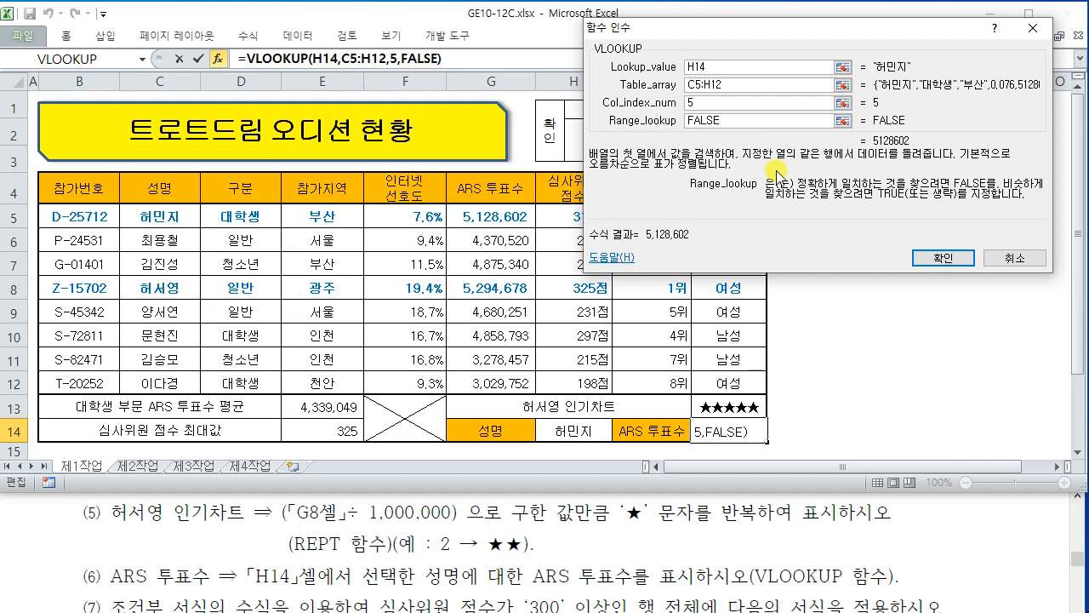
{"action": "left_click", "coordinate": [947, 260]}
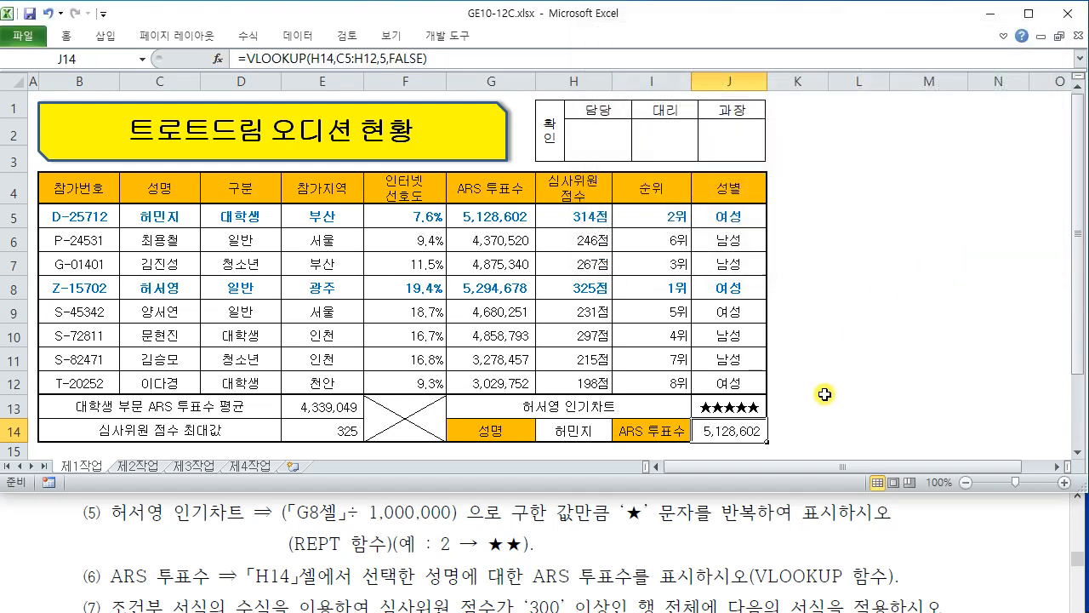